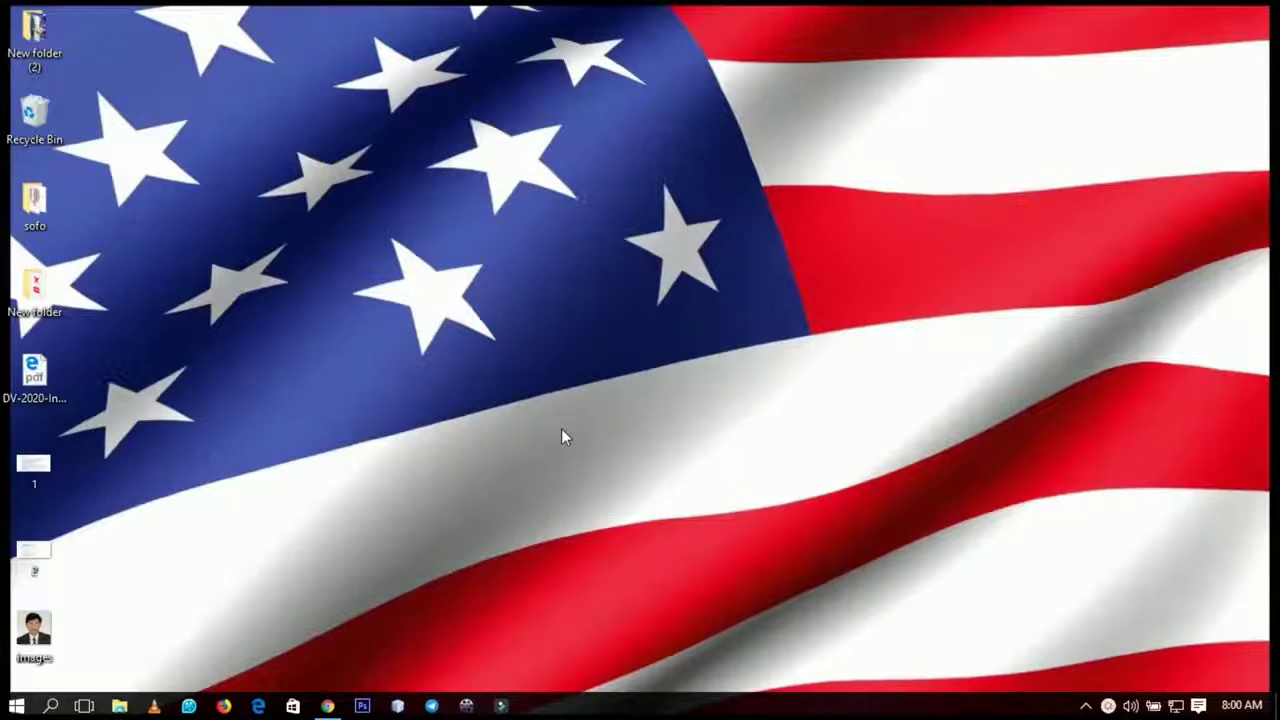
# - Refresh the desktop, then launch Chrome and load dvlottery.state.gov from the address-bar suggestion
pyautogui.rightClick(576, 449)
pyautogui.click(605, 483)
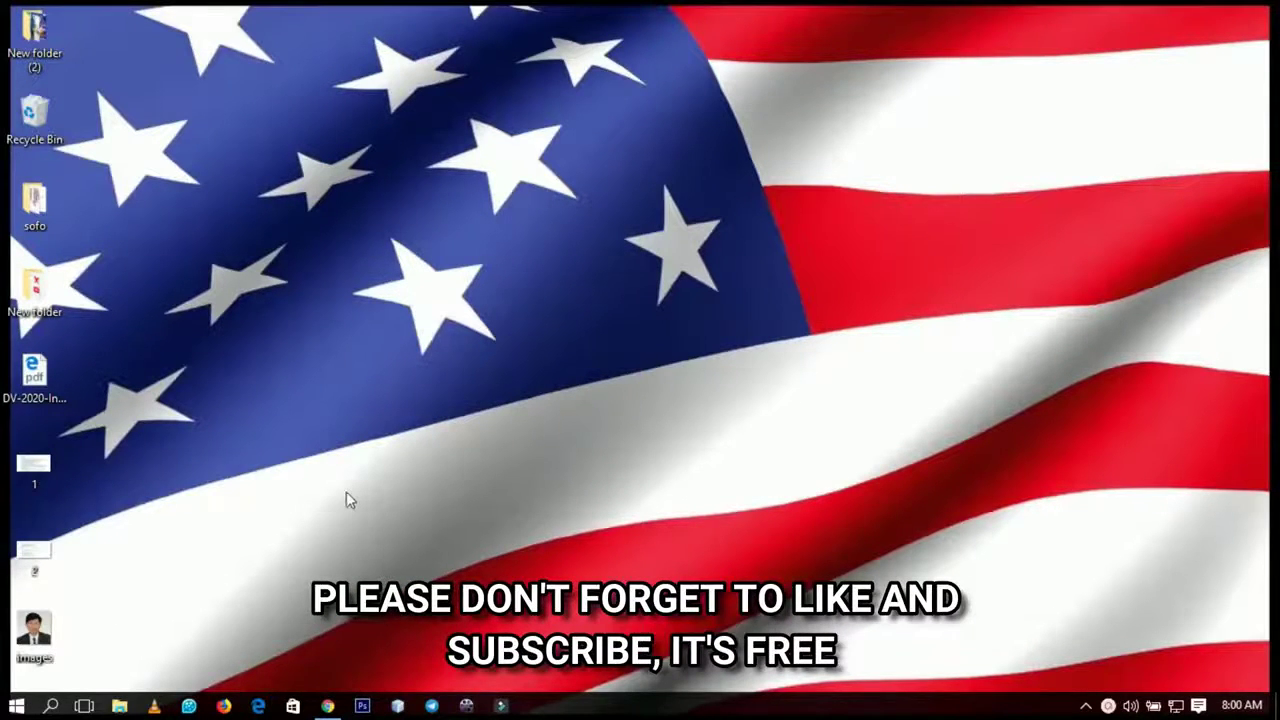
pyautogui.click(328, 706)
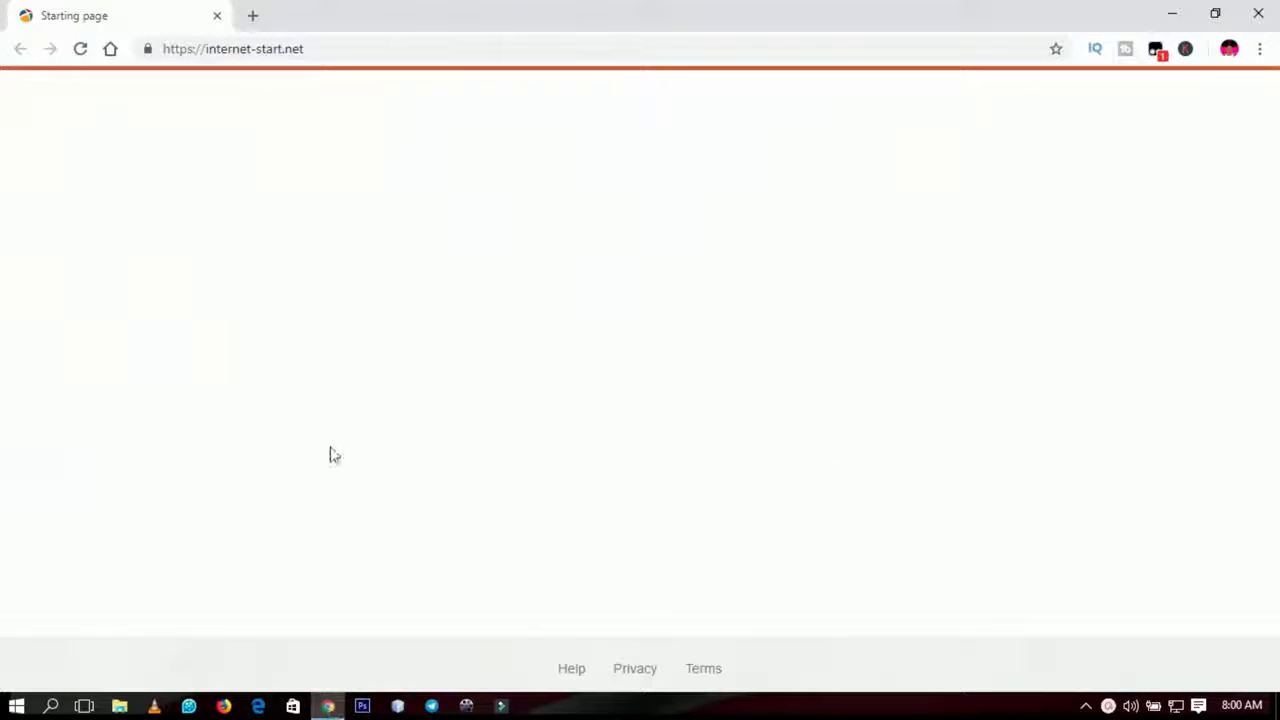
pyautogui.click(339, 44)
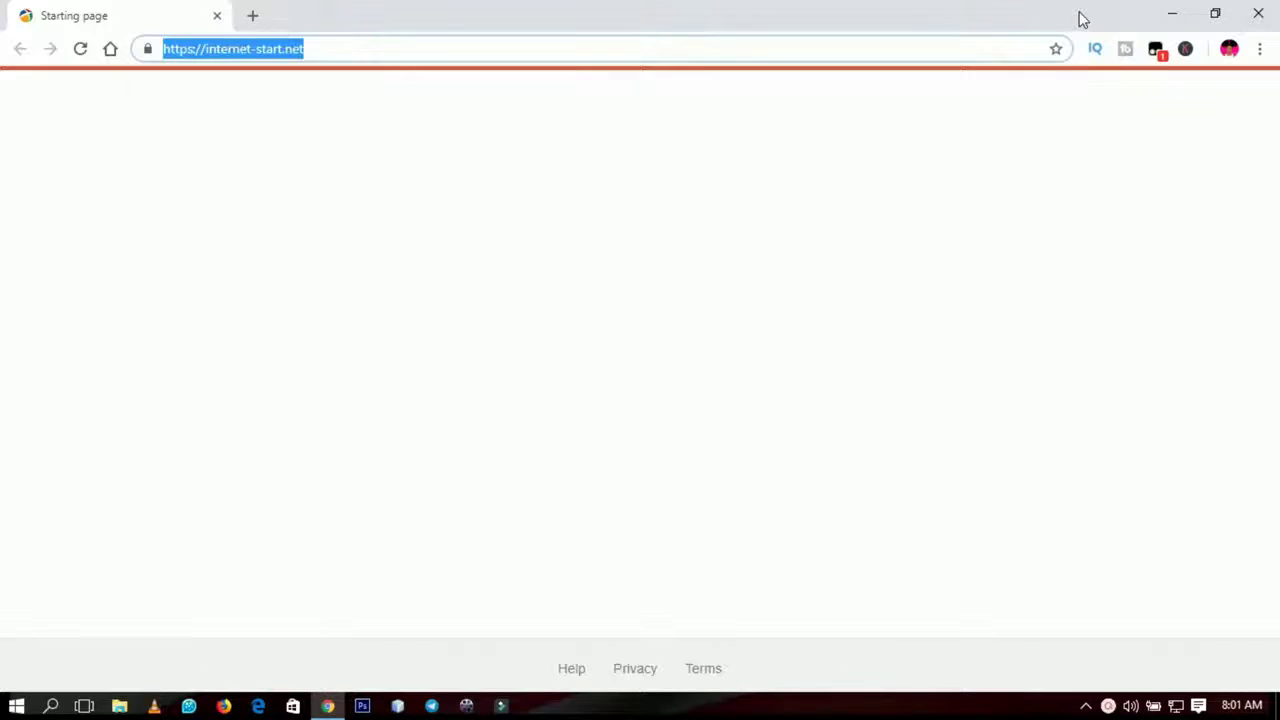
pyautogui.write('d')
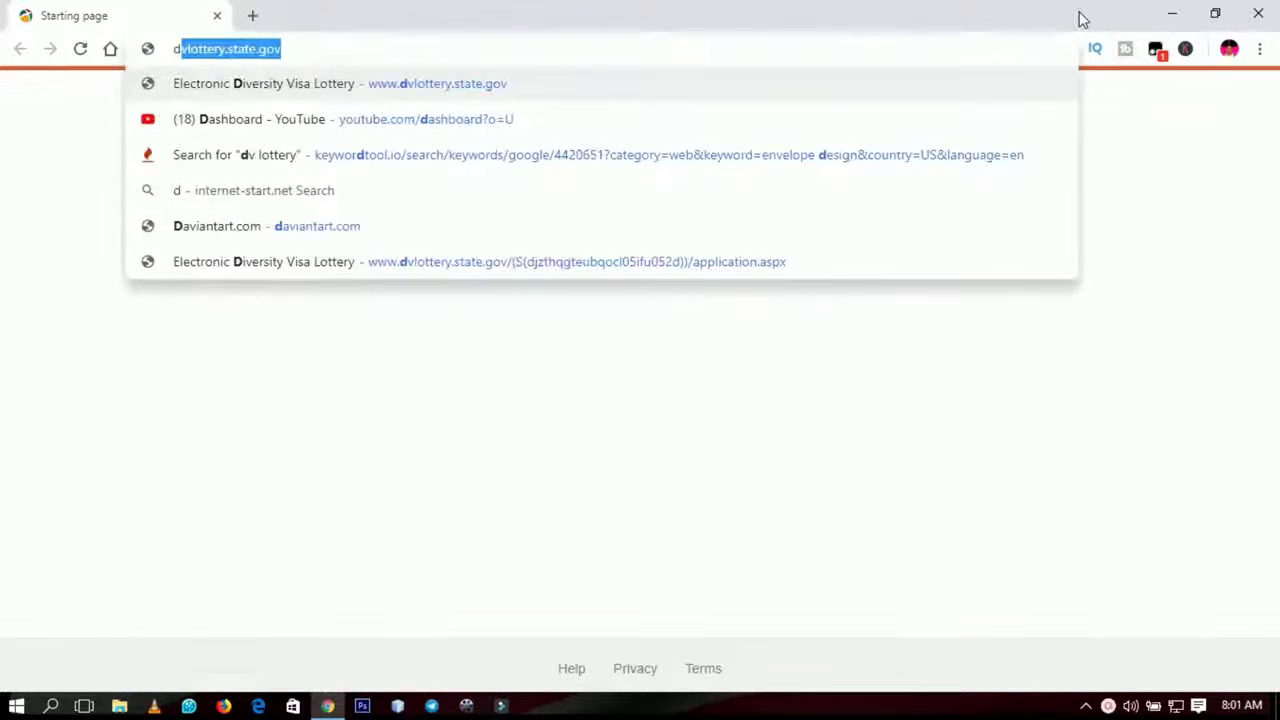
pyautogui.press('Return')
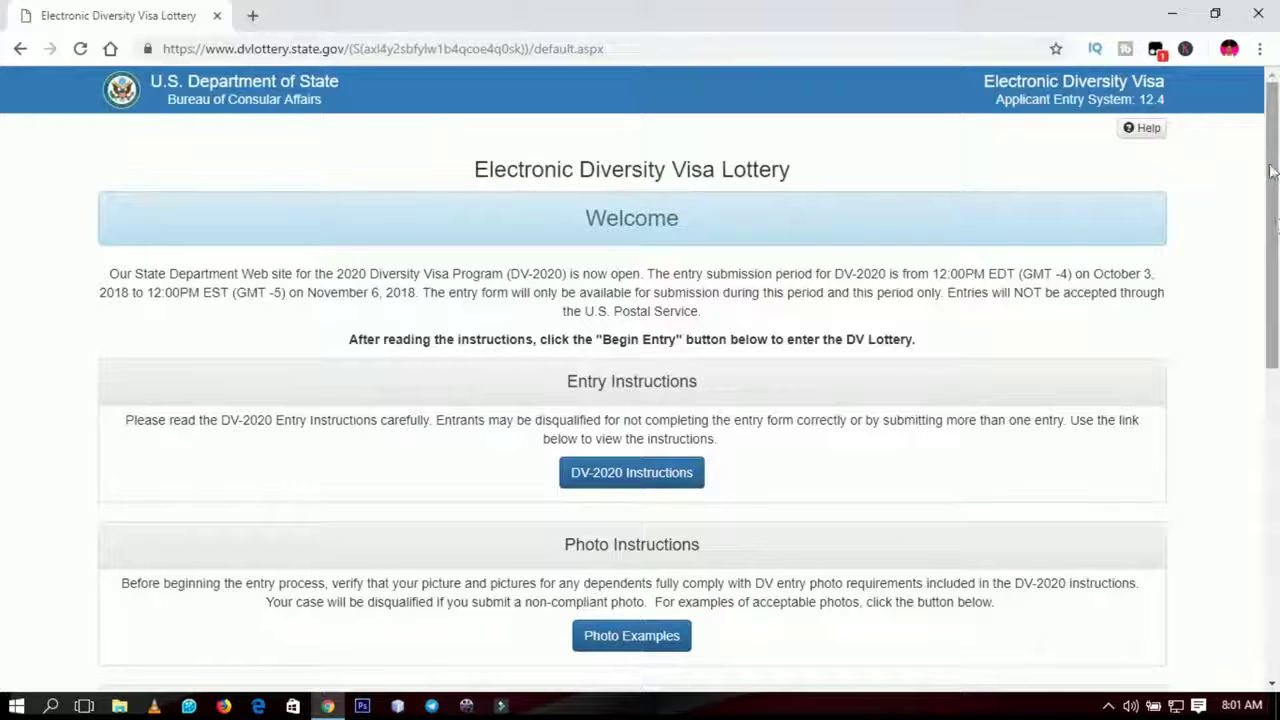
pyautogui.moveTo(1270, 155); pyautogui.dragTo(1272, 110)
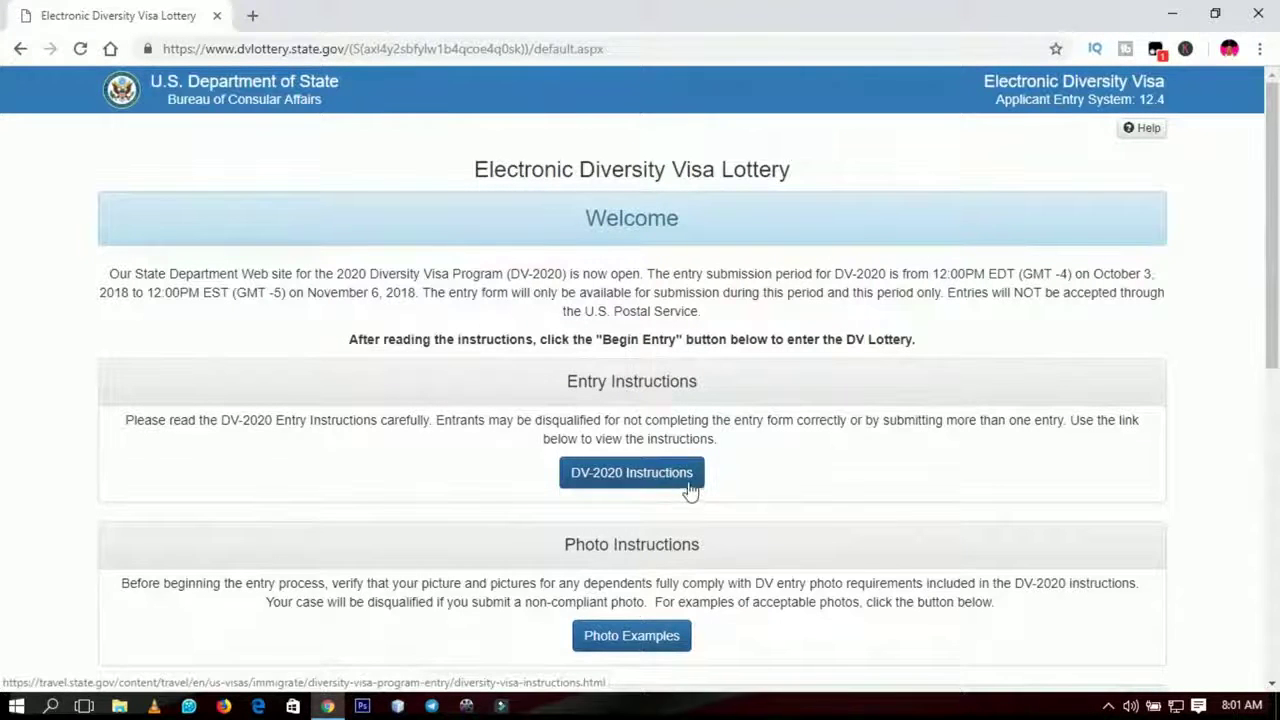
pyautogui.moveTo(1276, 230); pyautogui.dragTo(1276, 247)
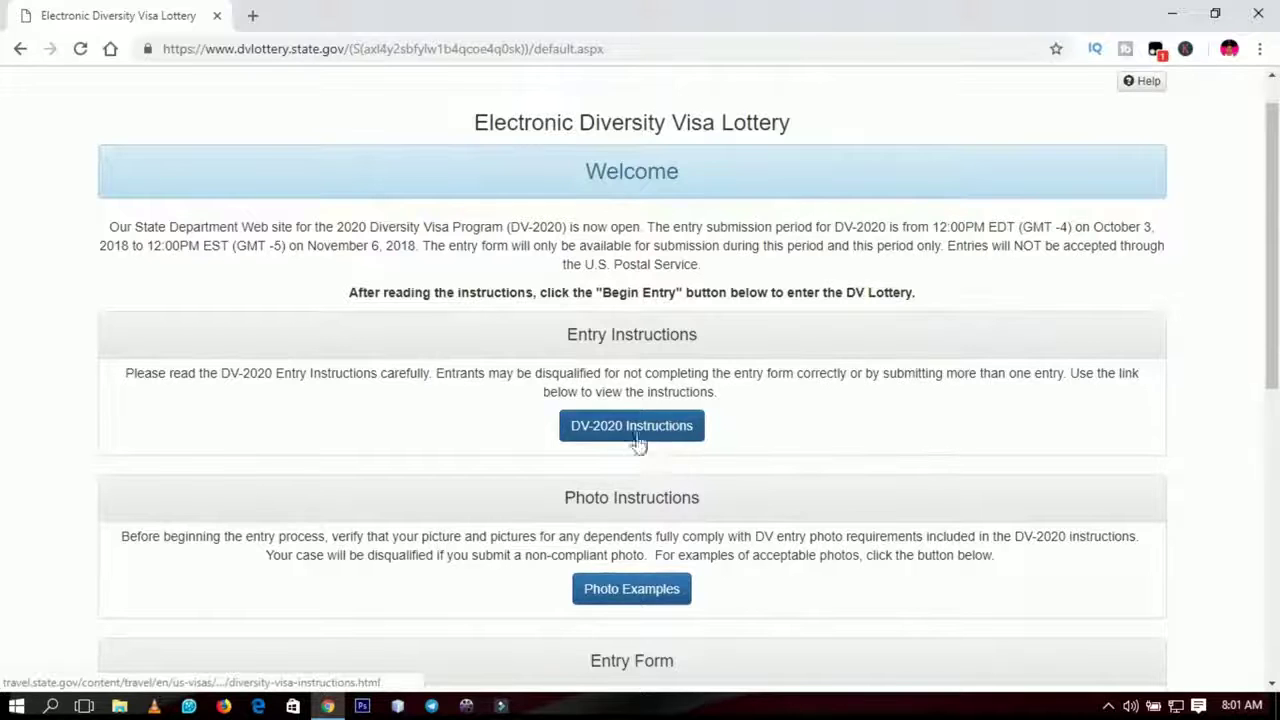
pyautogui.moveTo(1276, 219); pyautogui.dragTo(1270, 310)
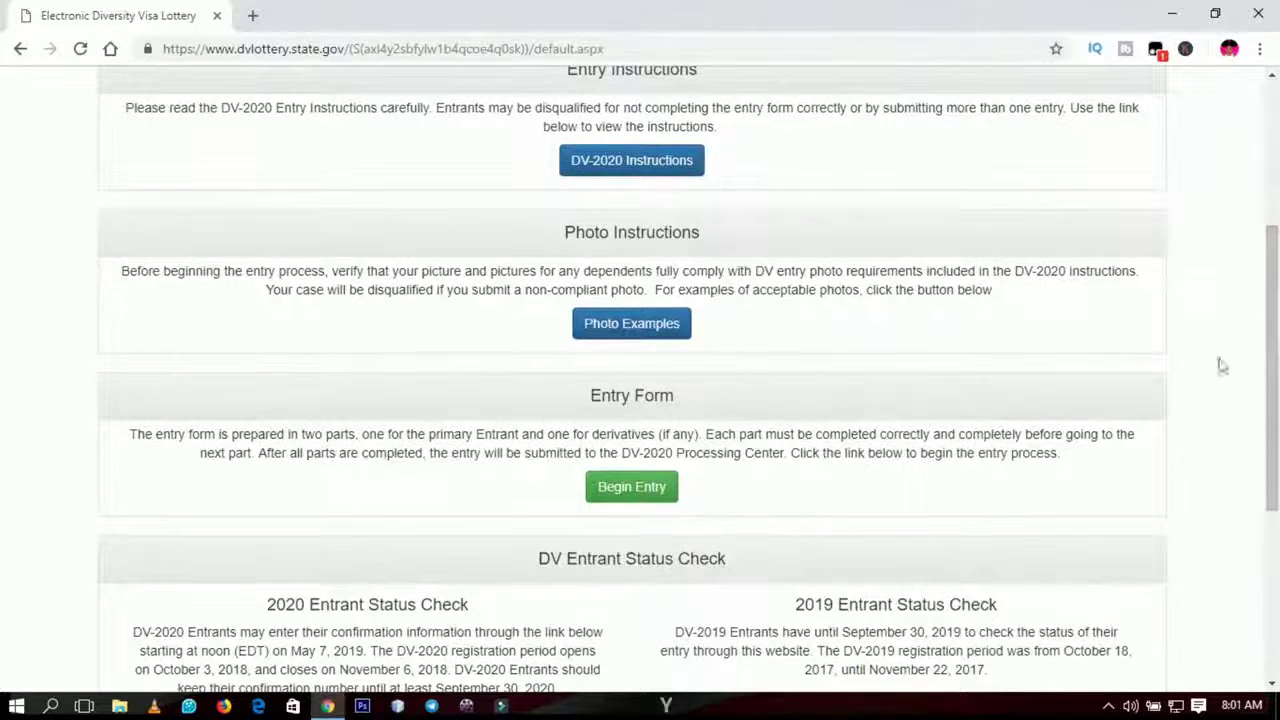
pyautogui.scroll(-2, 1275, 347)
pyautogui.moveTo(1275, 347); pyautogui.dragTo(1275, 395)
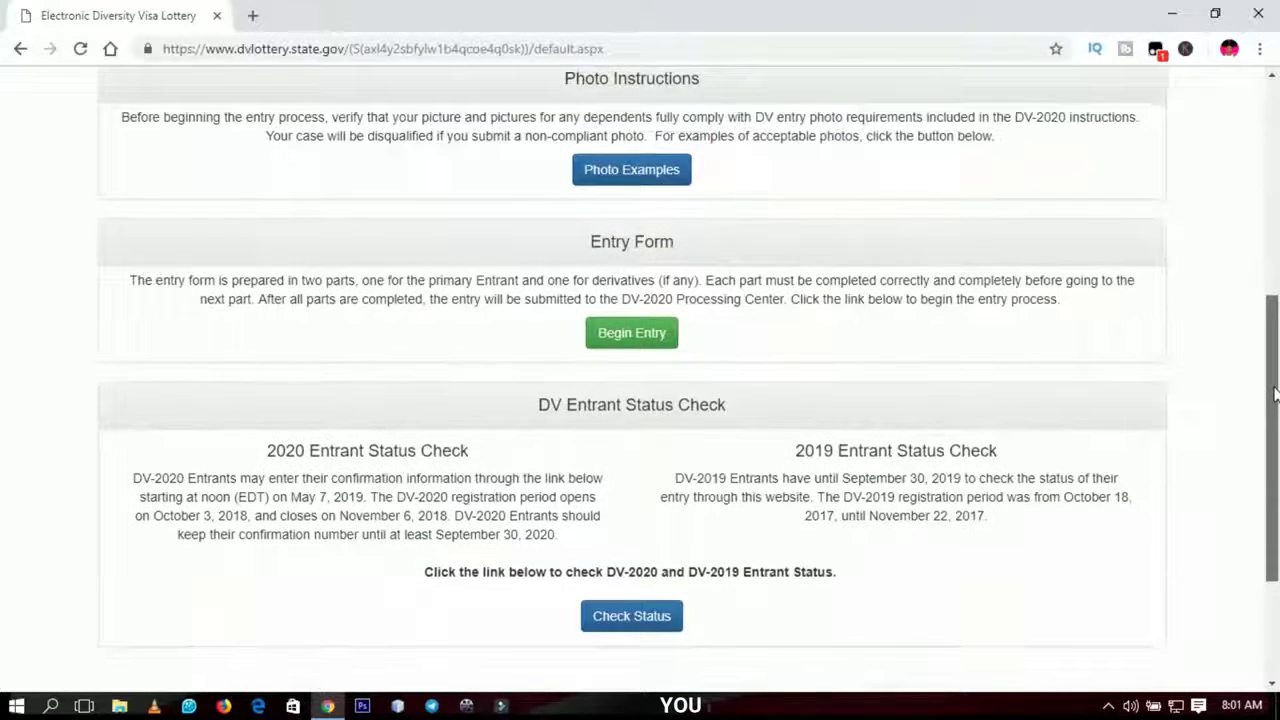
pyautogui.scroll(-1, 660, 551)
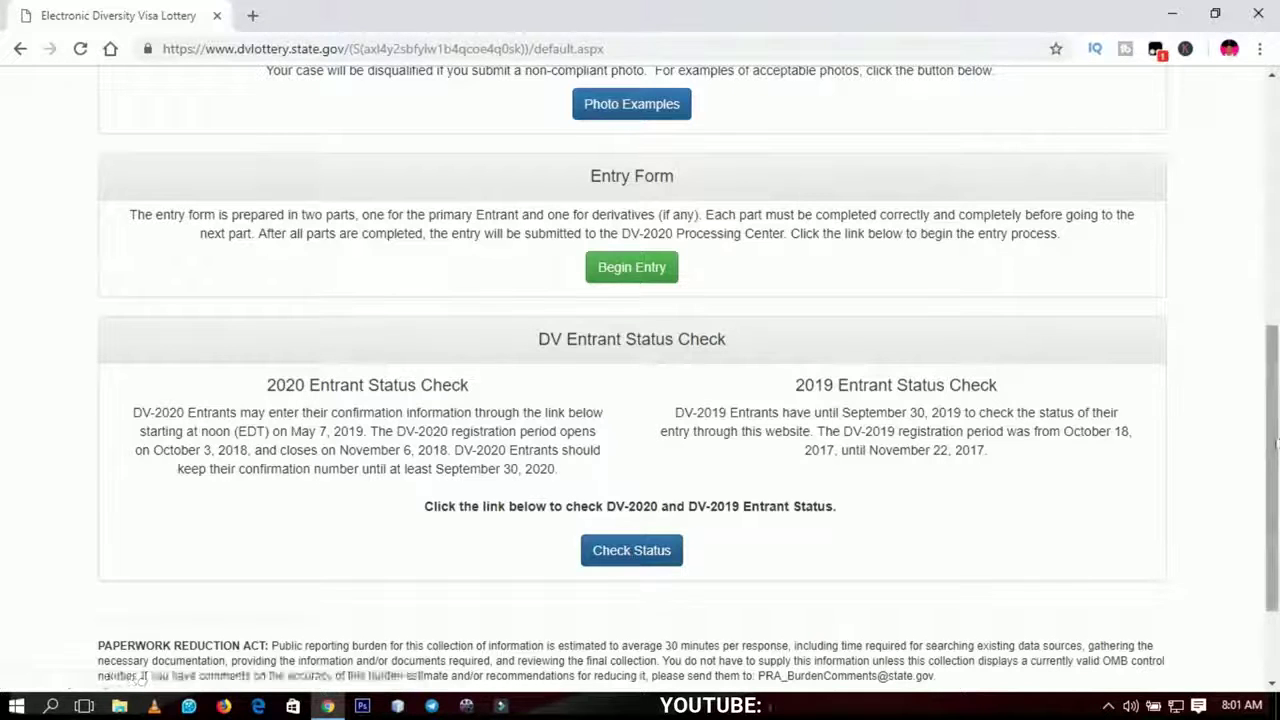
pyautogui.scroll(1, 1275, 440)
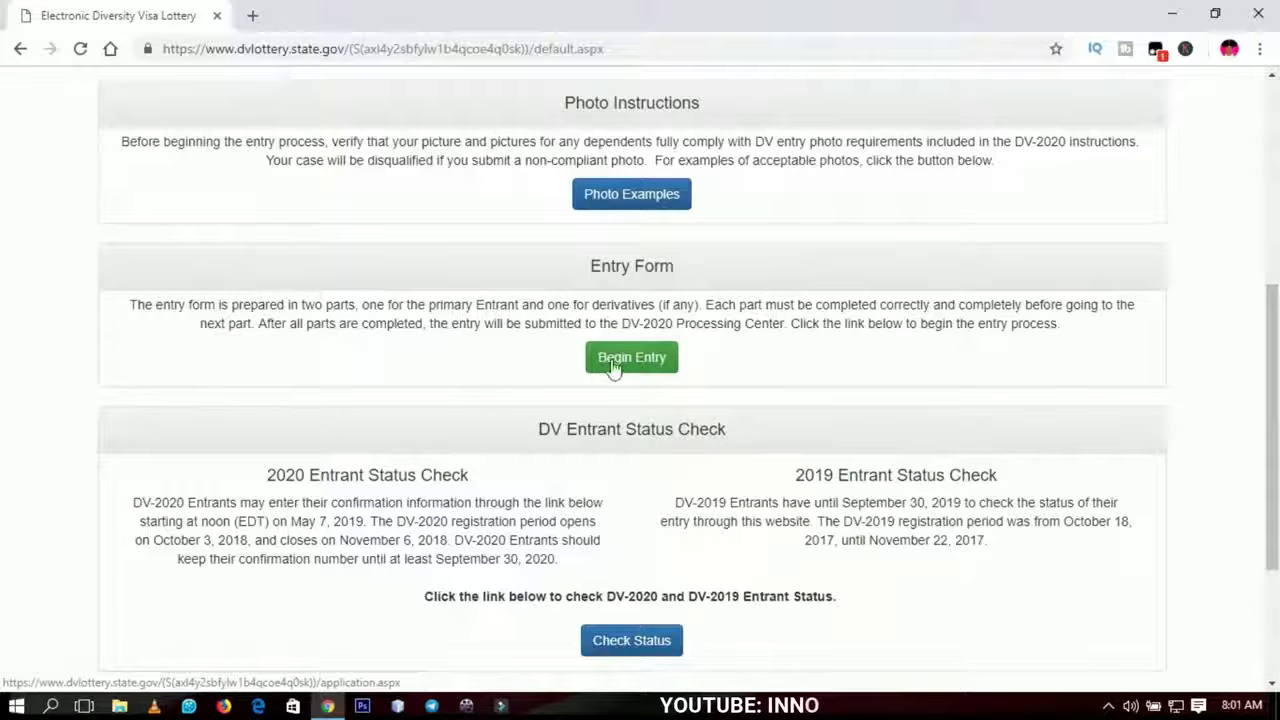
# - Begin a new DV-2020 entry and submit the captcha authentication code shown in the image
pyautogui.click(615, 362)
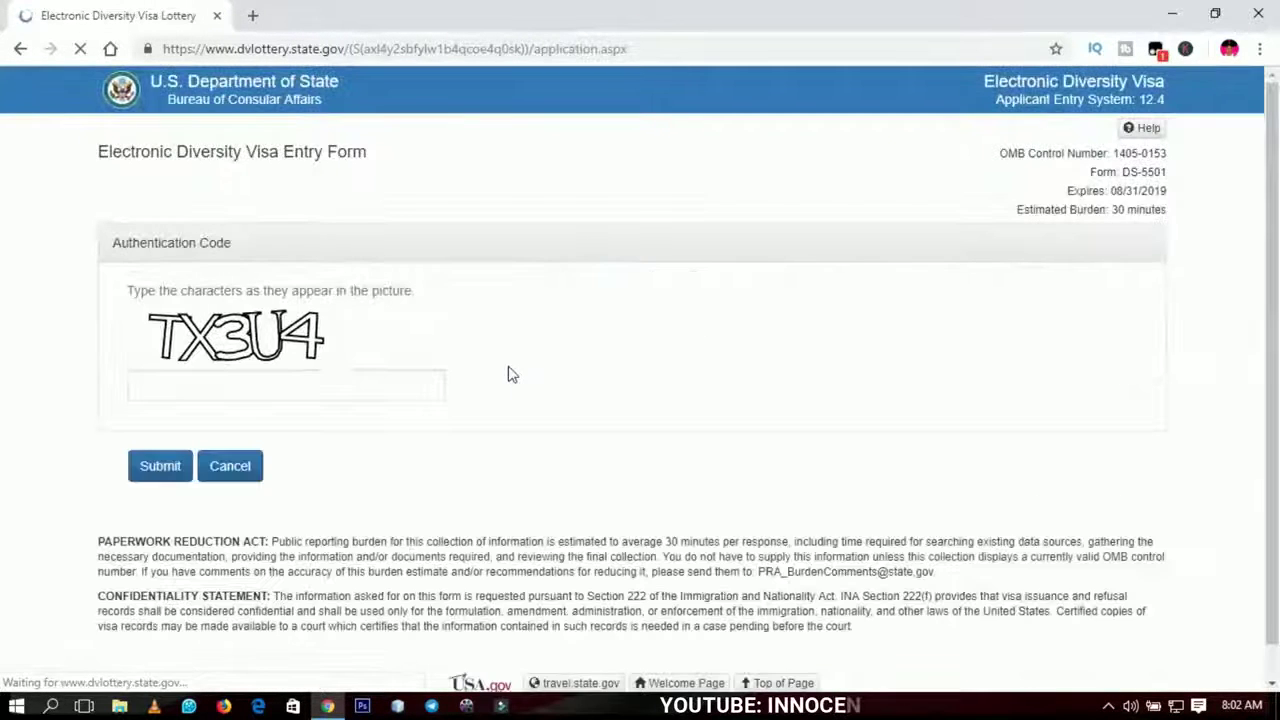
pyautogui.scroll(-1, 1276, 300)
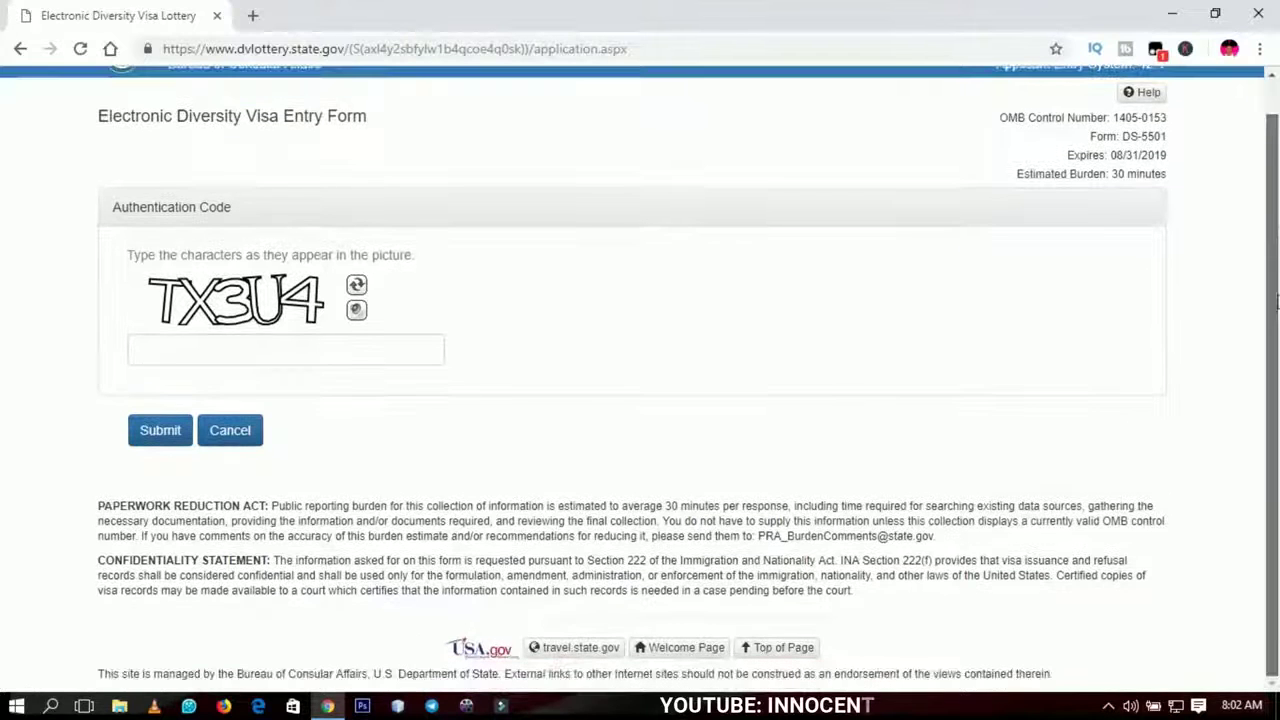
pyautogui.click(140, 349)
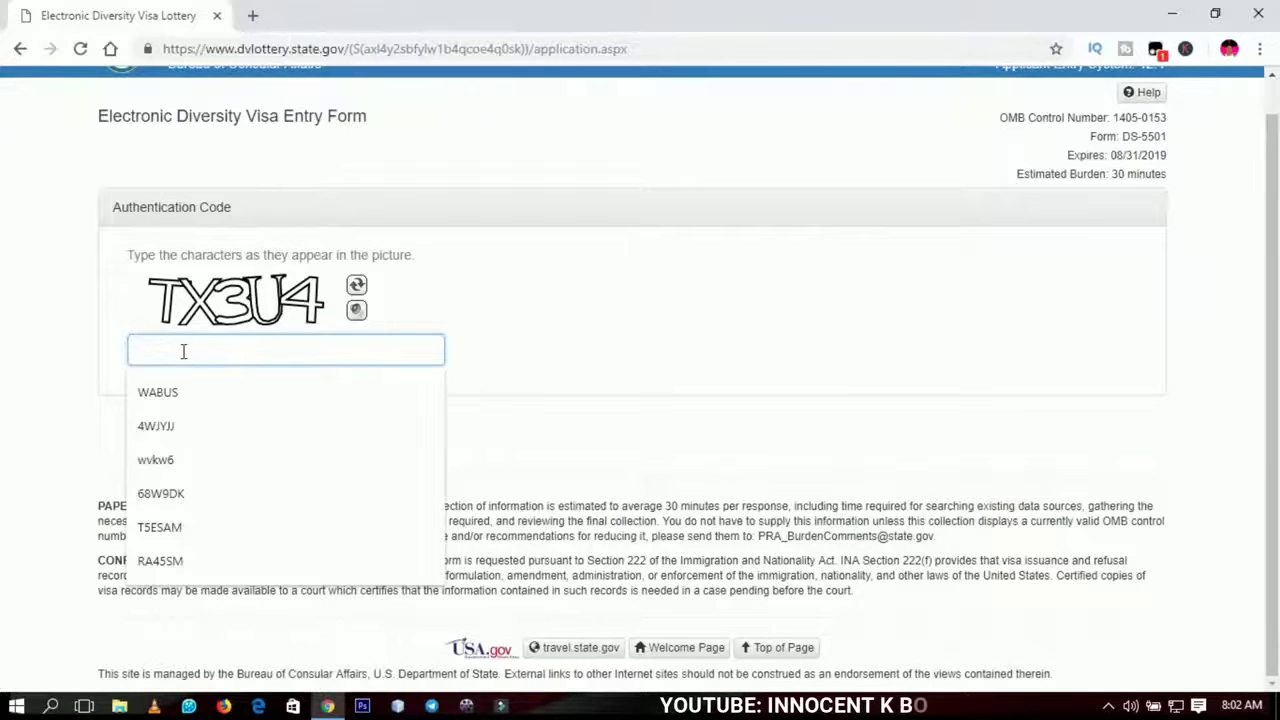
pyautogui.write('TX3U')
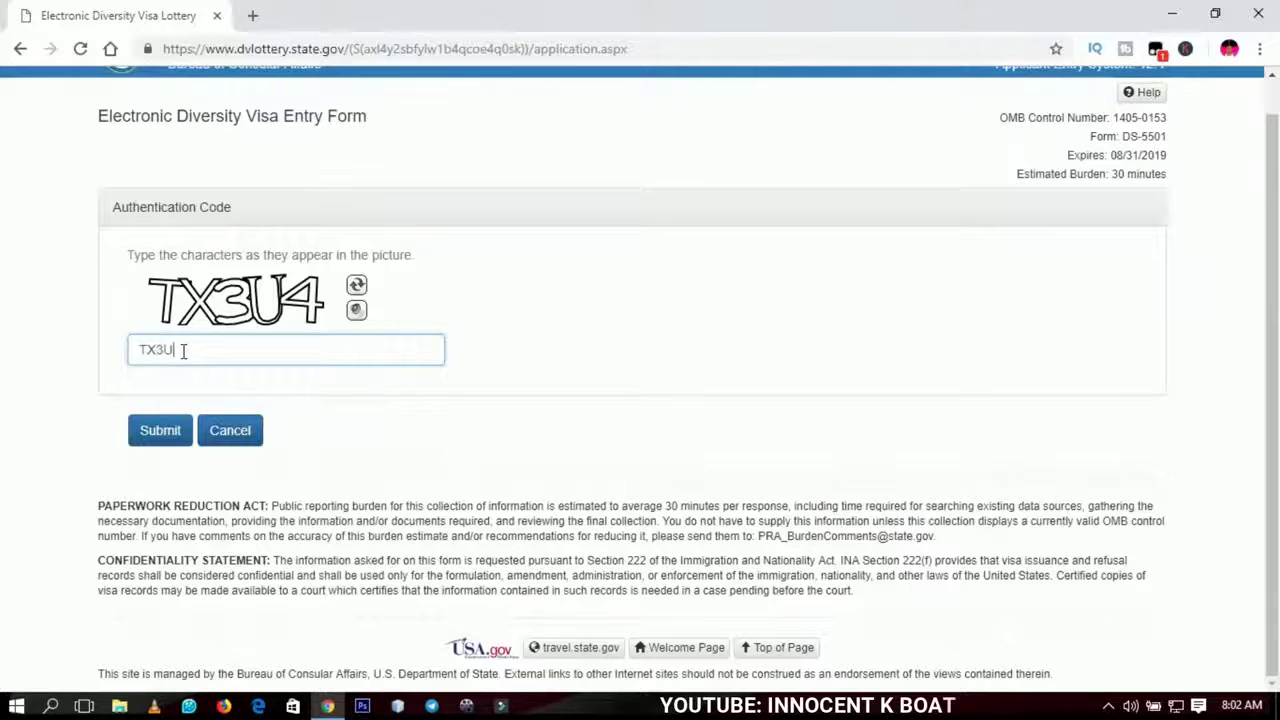
pyautogui.write('4')
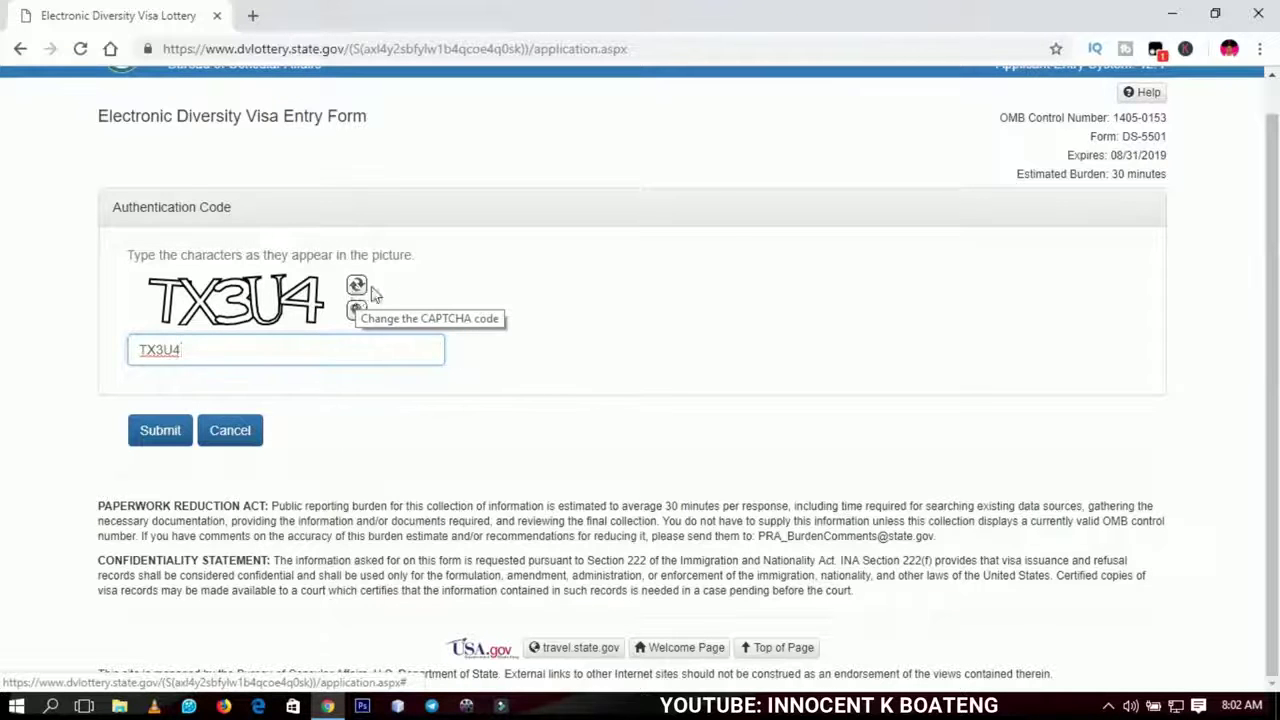
pyautogui.click(157, 440)
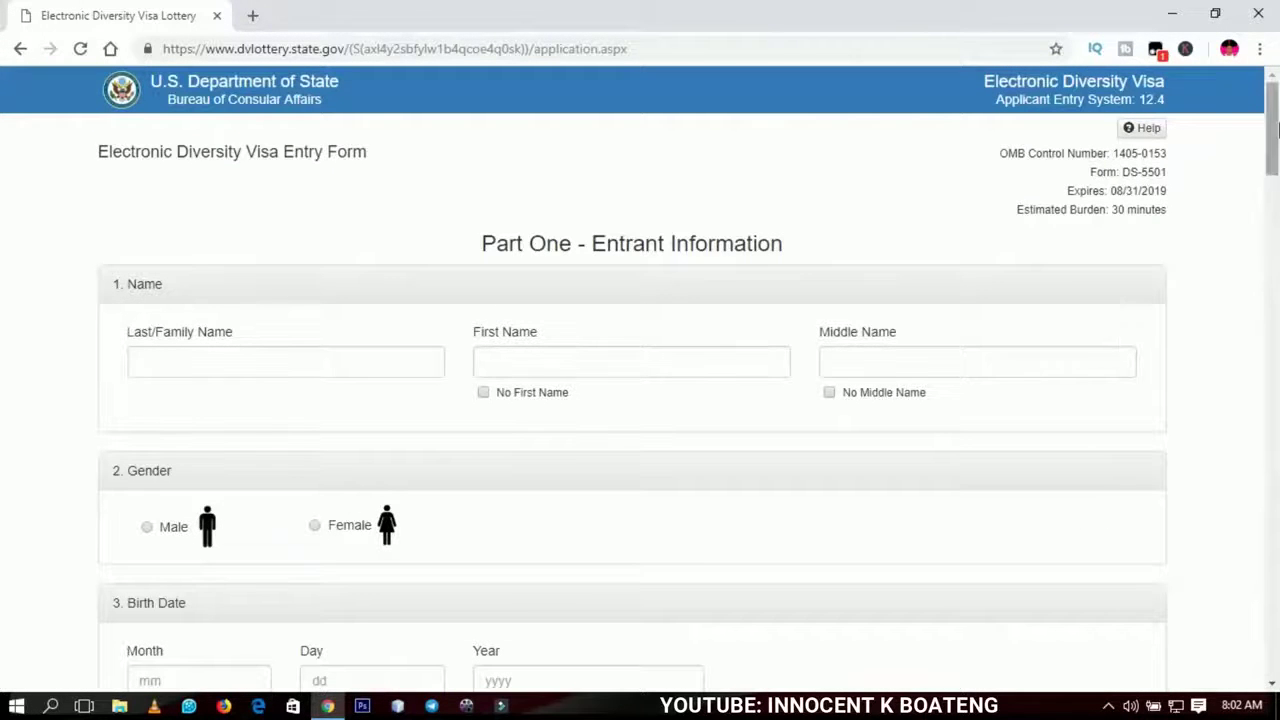
# - Enter the entrant's surname and first name in Part One, and tick No Middle Name
pyautogui.moveTo(1275, 132); pyautogui.dragTo(1272, 143)
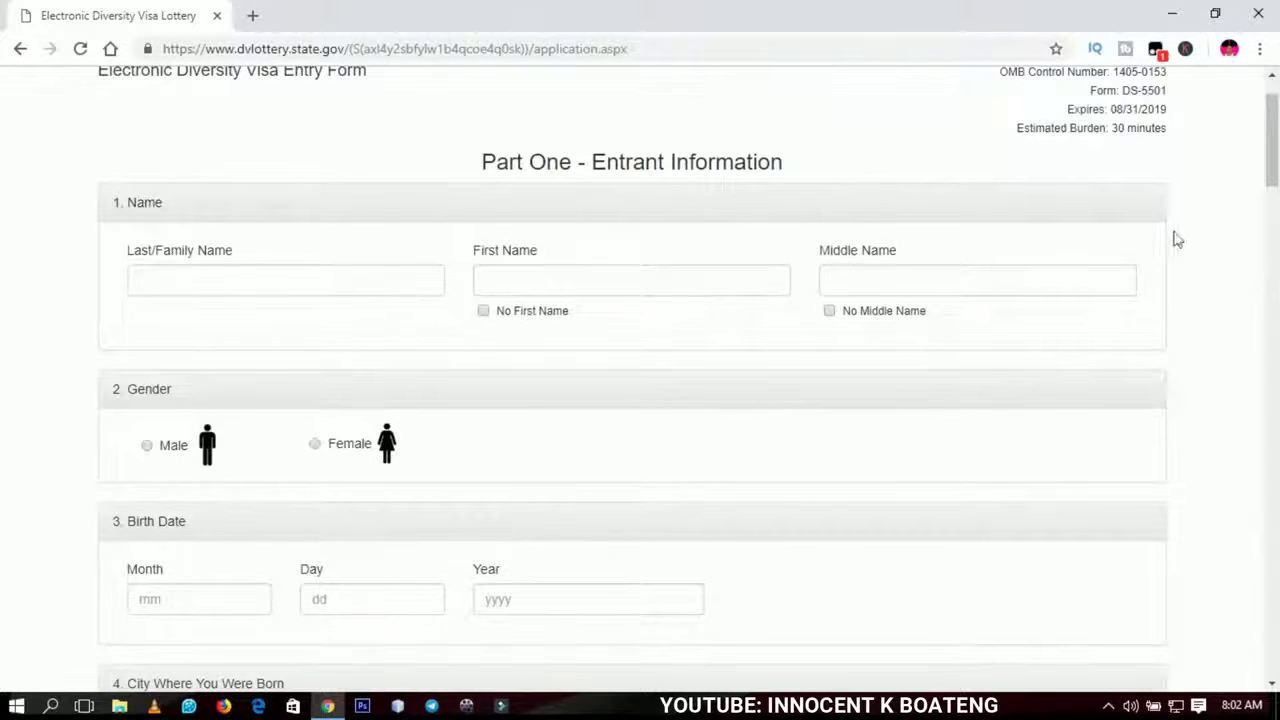
pyautogui.moveTo(1273, 134); pyautogui.dragTo(1275, 145)
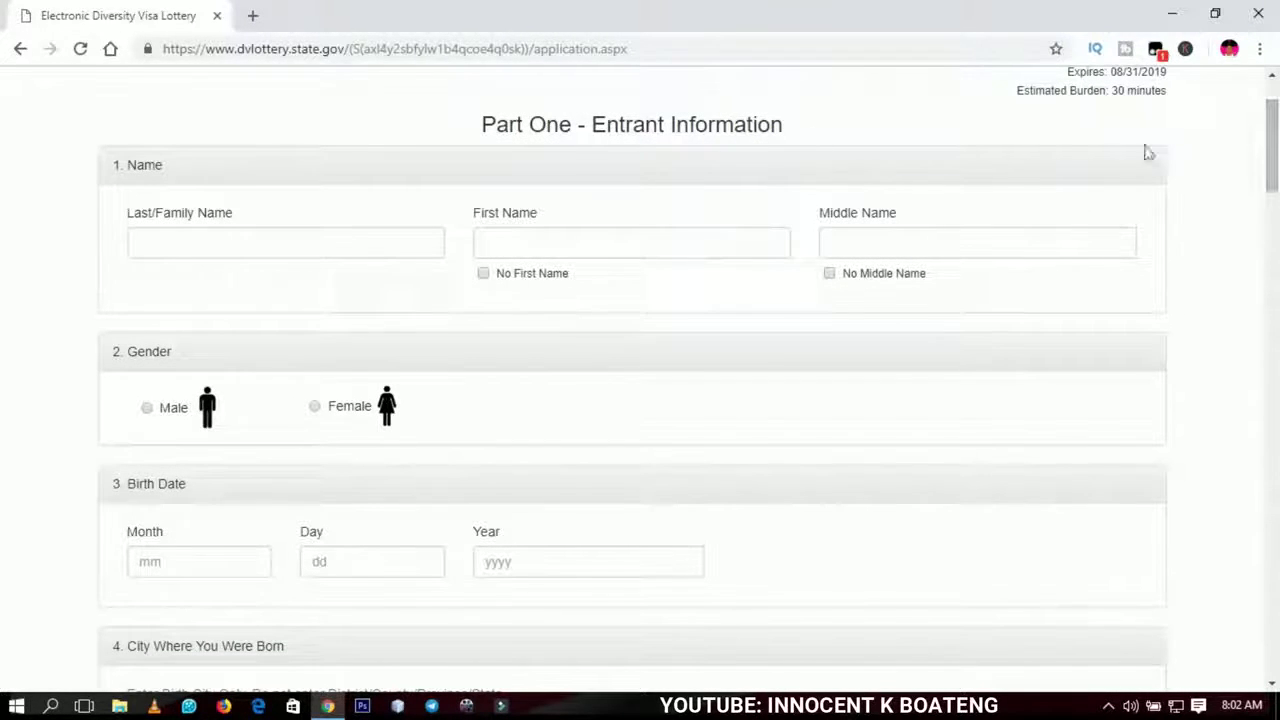
pyautogui.click(295, 250)
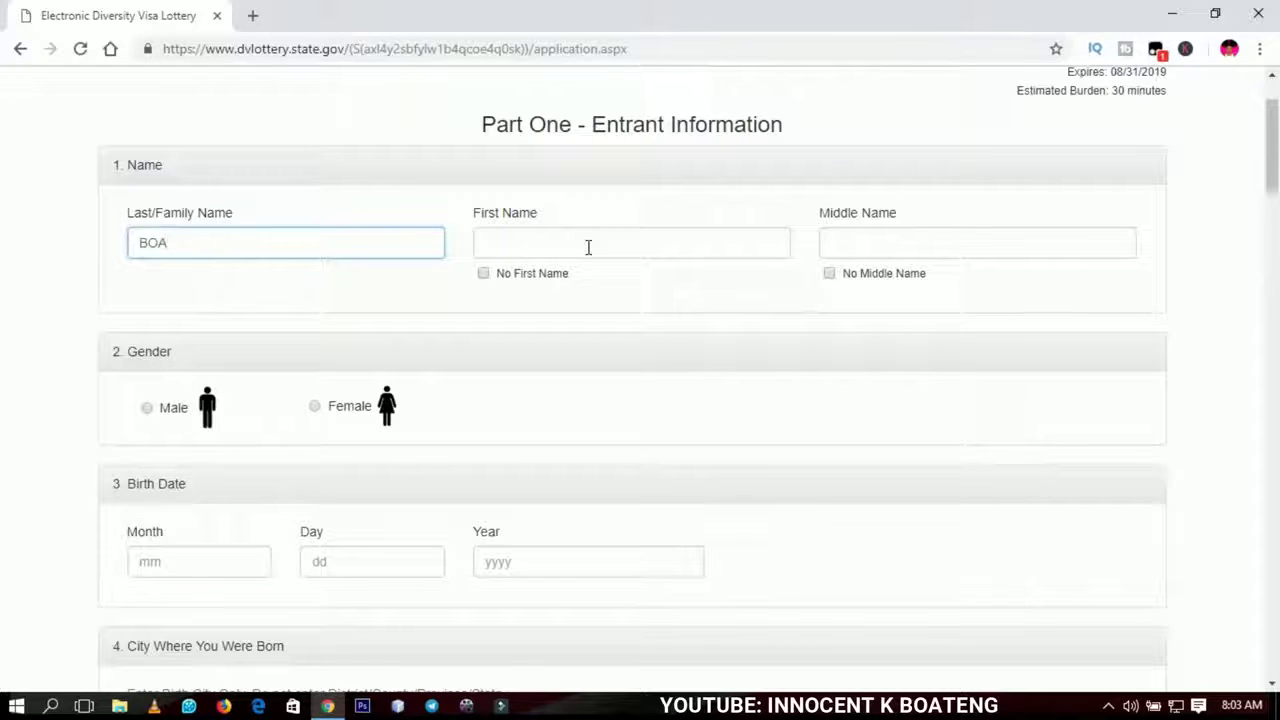
pyautogui.write('G')
pyautogui.click(535, 238)
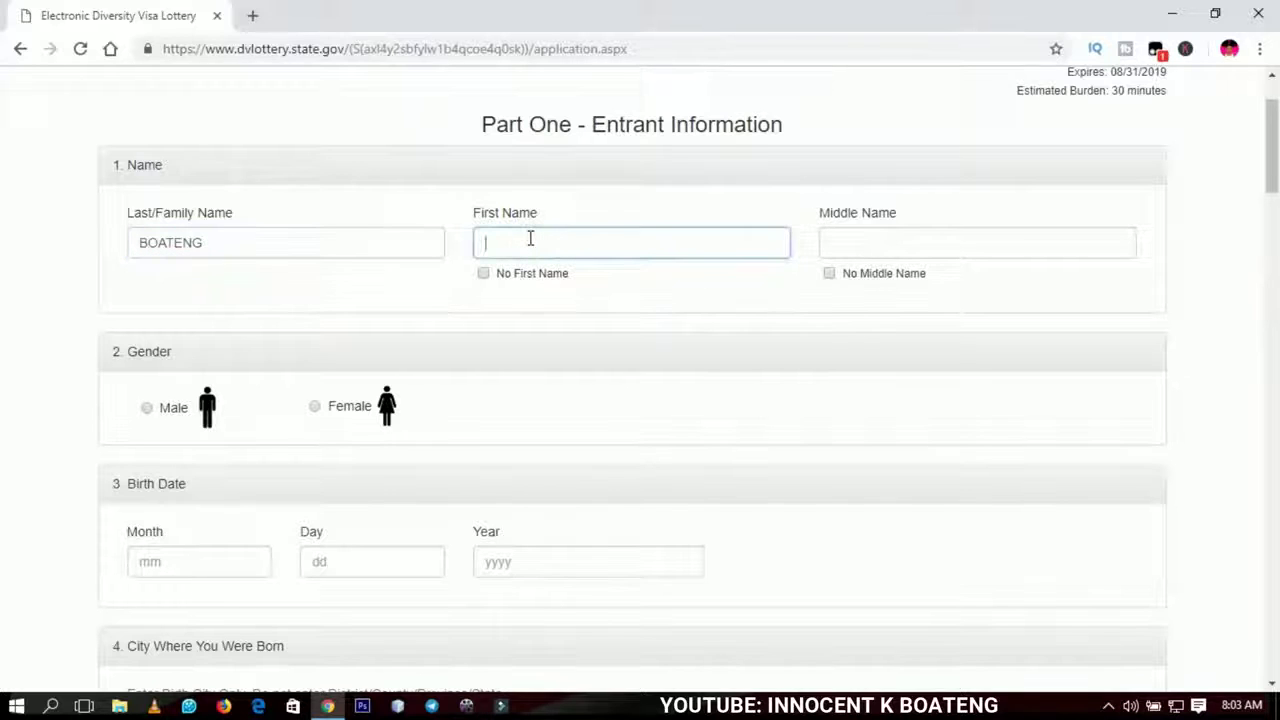
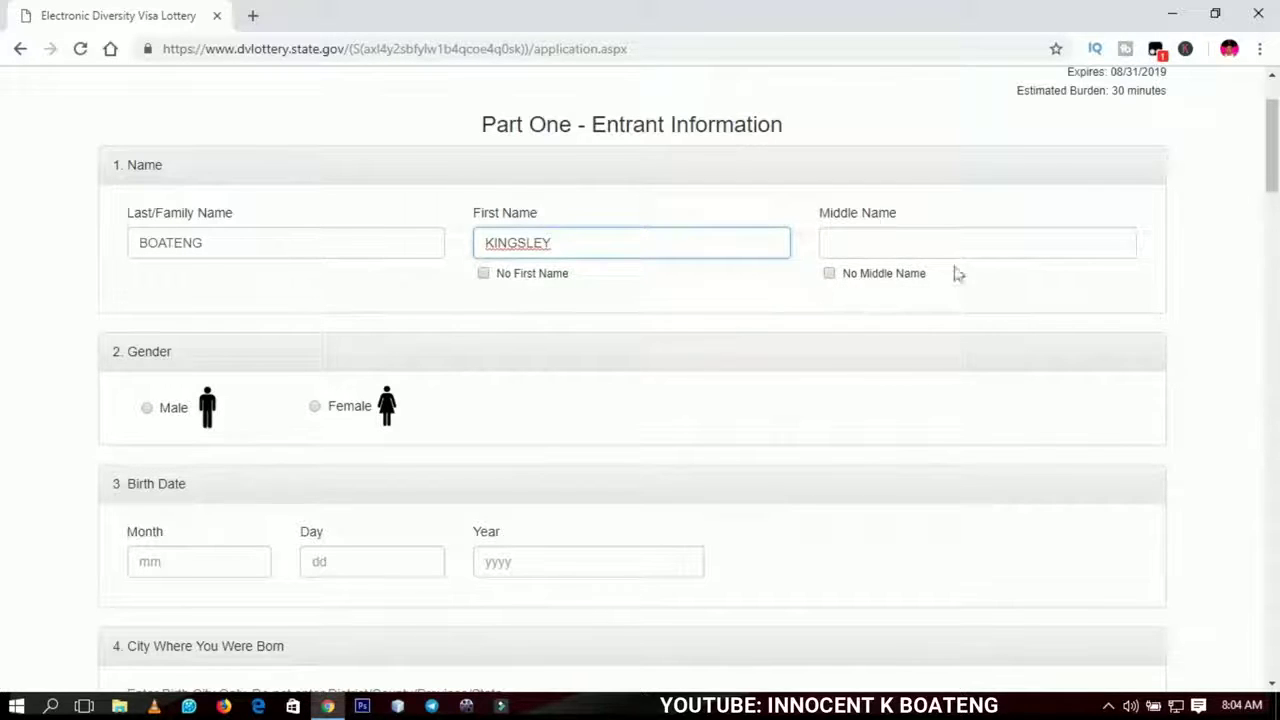
pyautogui.click(829, 274)
pyautogui.moveTo(1272, 150); pyautogui.dragTo(1272, 174)
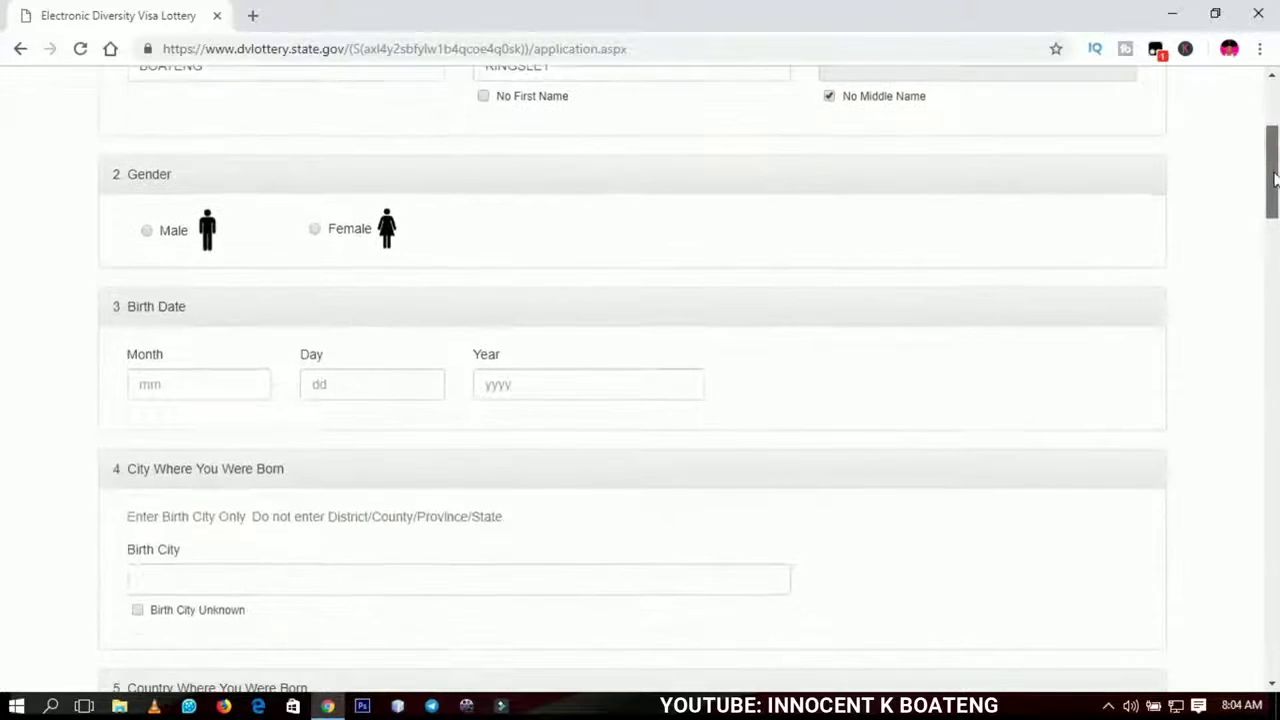
pyautogui.click(148, 231)
pyautogui.moveTo(1275, 161); pyautogui.dragTo(1275, 180)
pyautogui.click(209, 289)
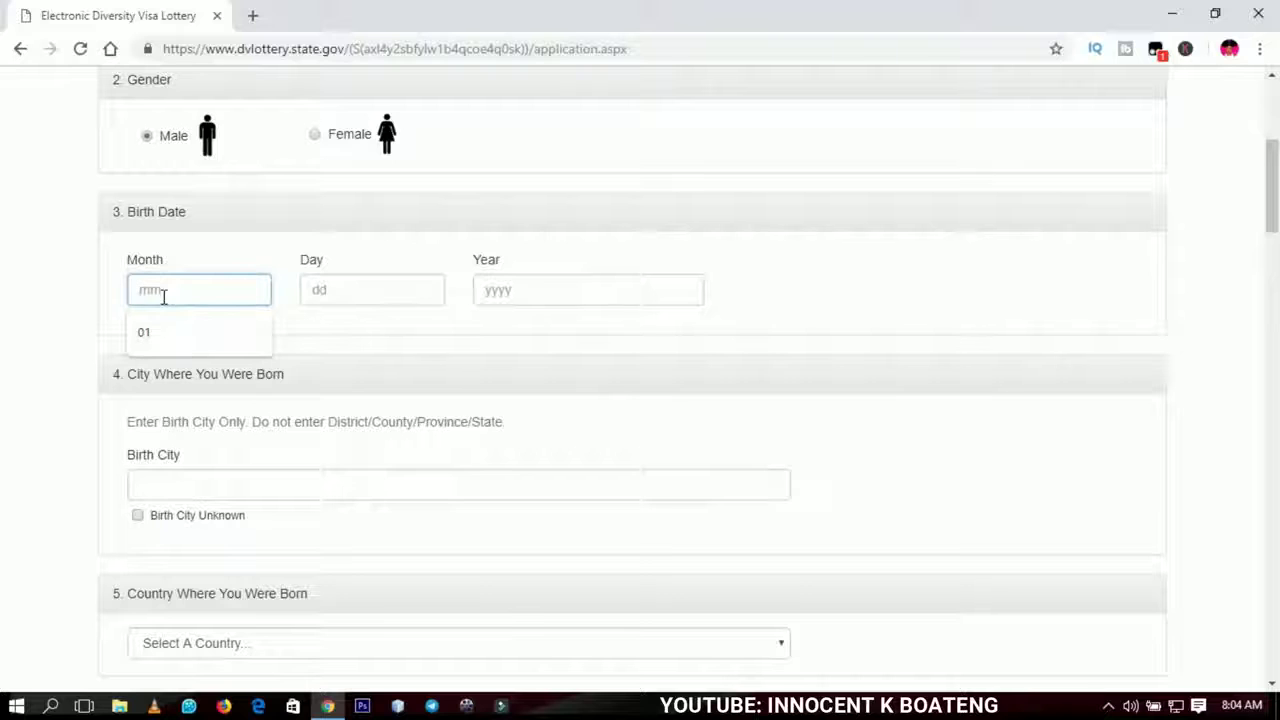
pyautogui.write('01')
pyautogui.click(379, 295)
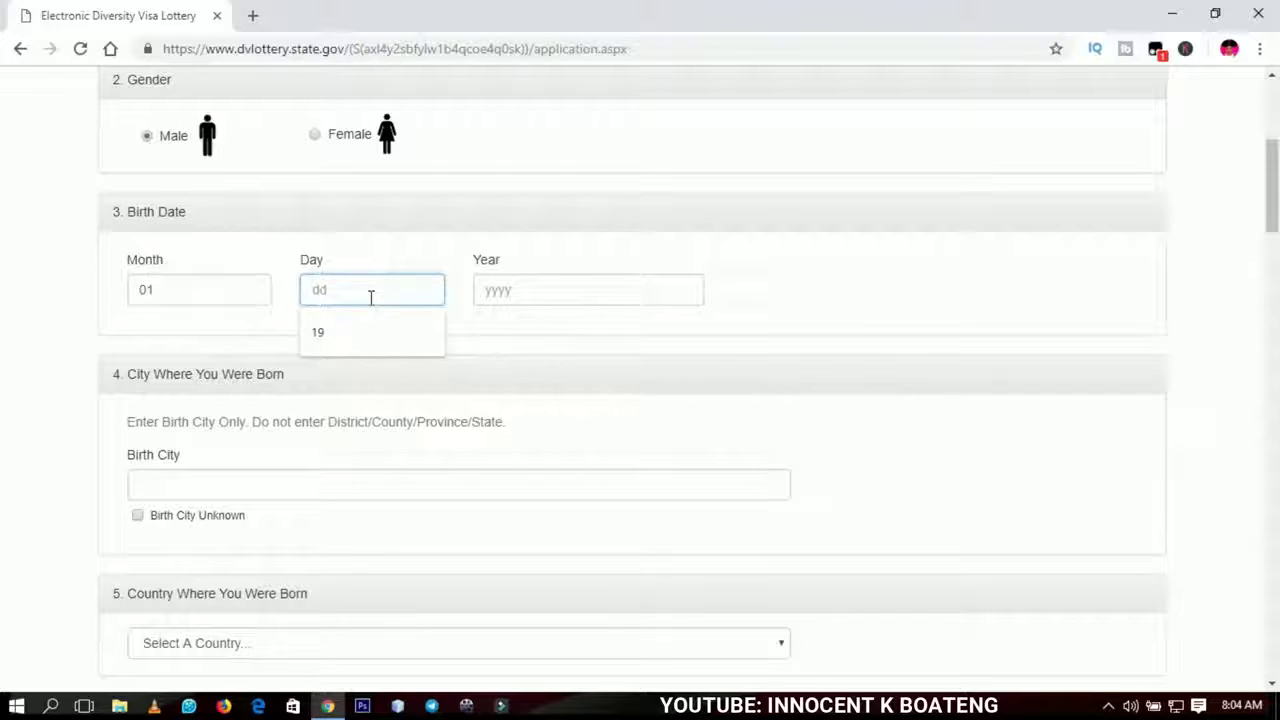
pyautogui.write('20')
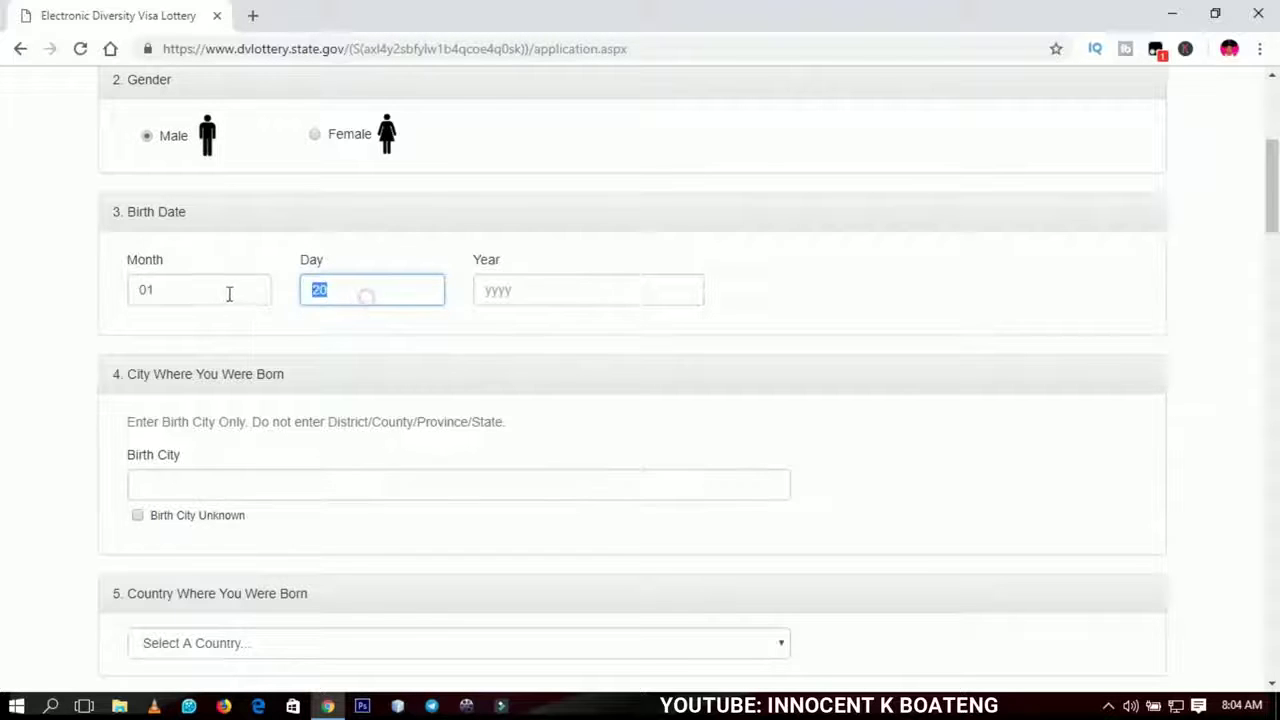
pyautogui.click(535, 291)
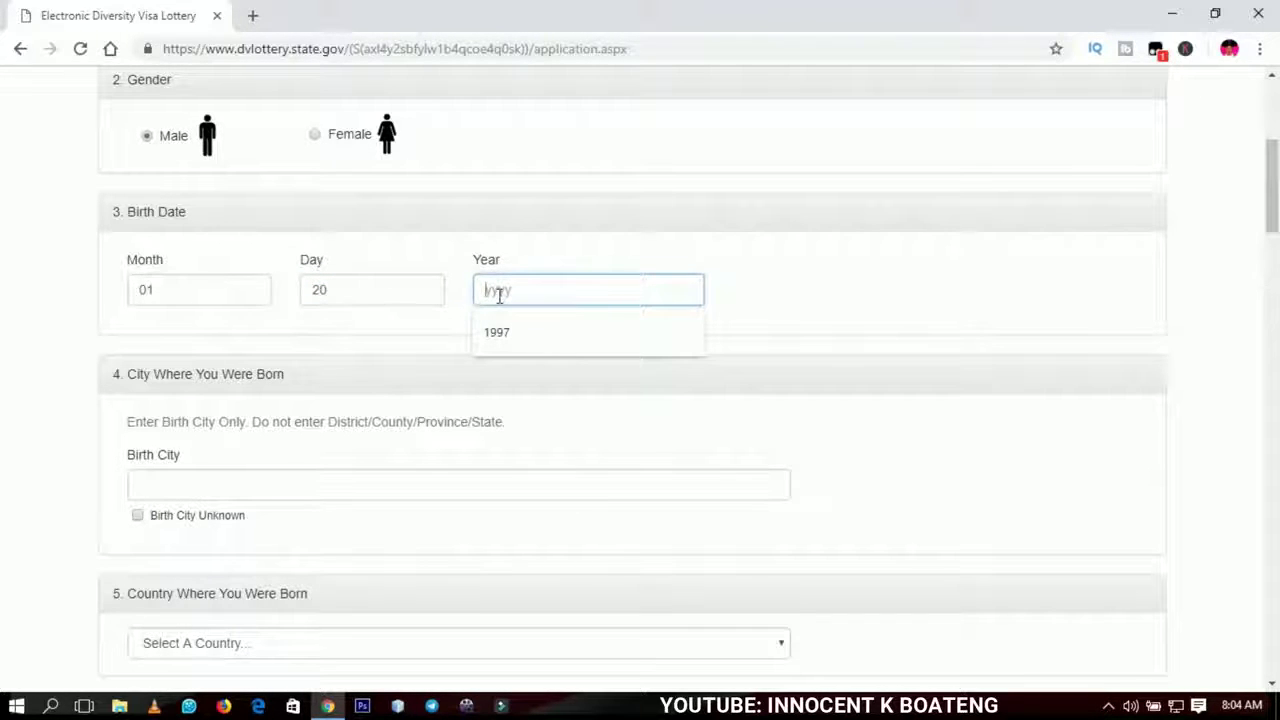
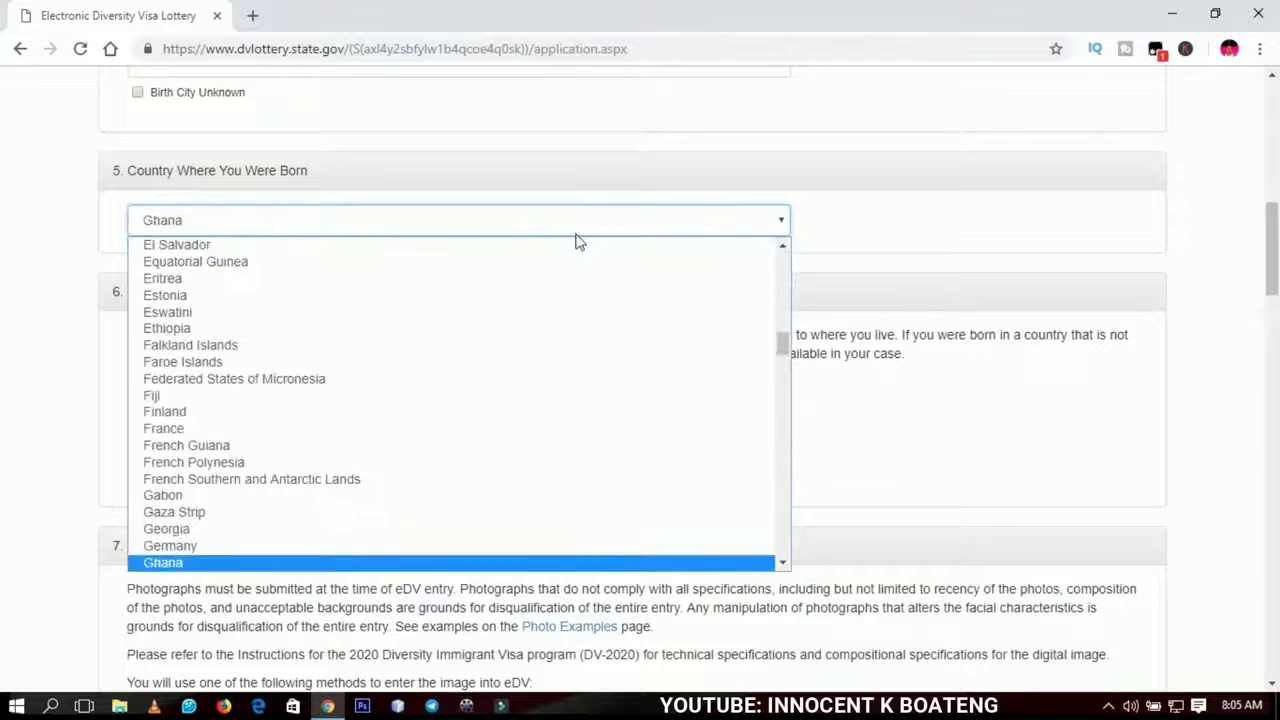
# - Keep Ghana as birth country, leave eligibility claimed by birth country, and move down to Entrant Photograph
pyautogui.click(165, 565)
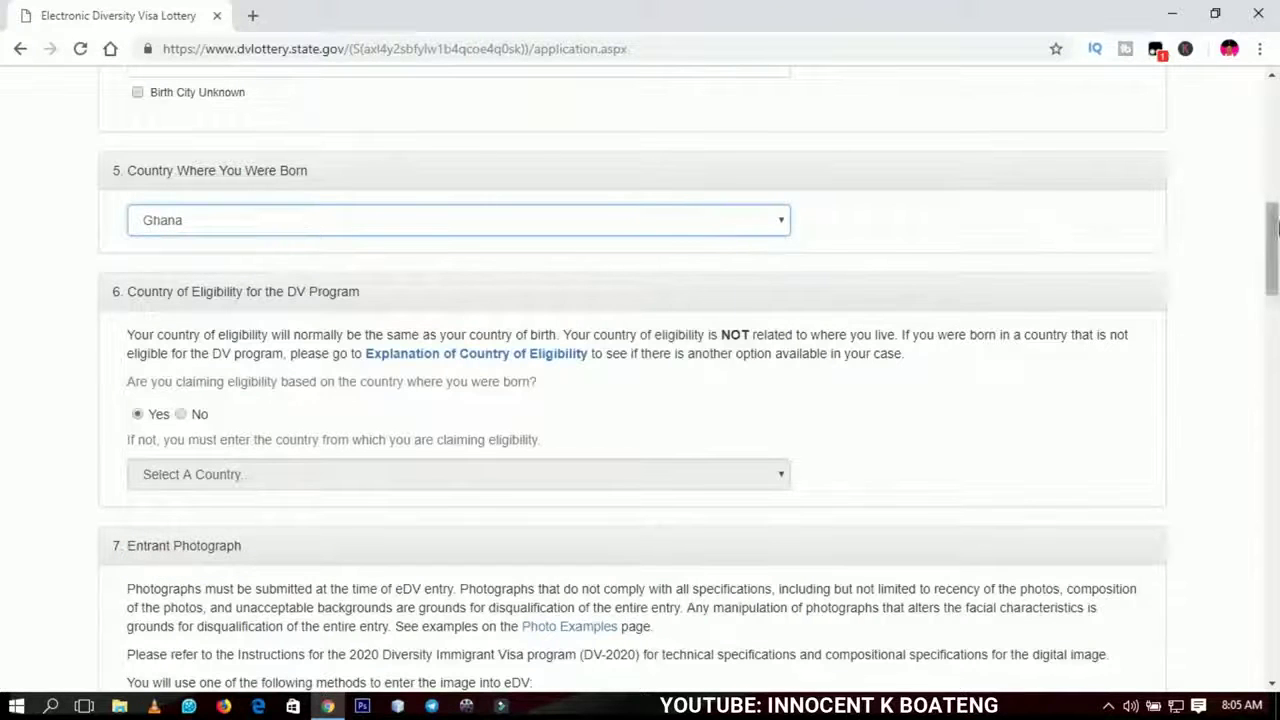
pyautogui.moveTo(1274, 220); pyautogui.dragTo(1274, 234)
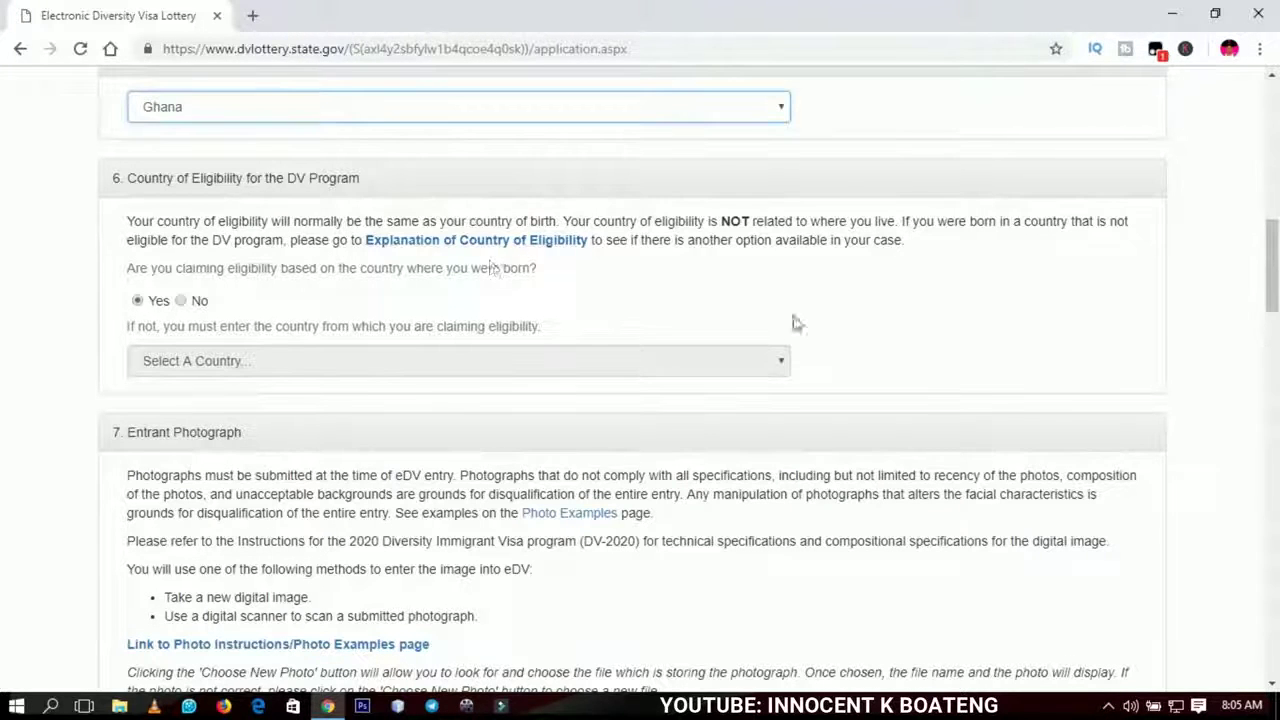
pyautogui.moveTo(1272, 300); pyautogui.dragTo(1272, 296)
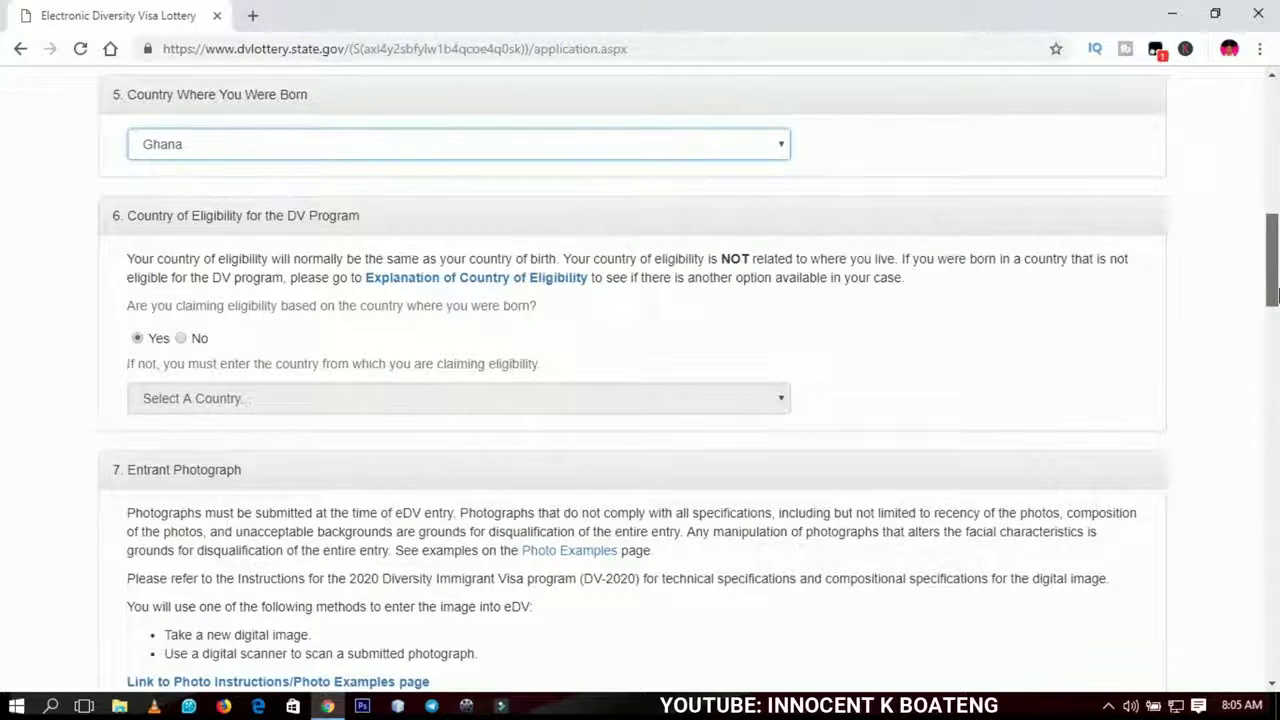
pyautogui.moveTo(1275, 292); pyautogui.dragTo(1275, 293)
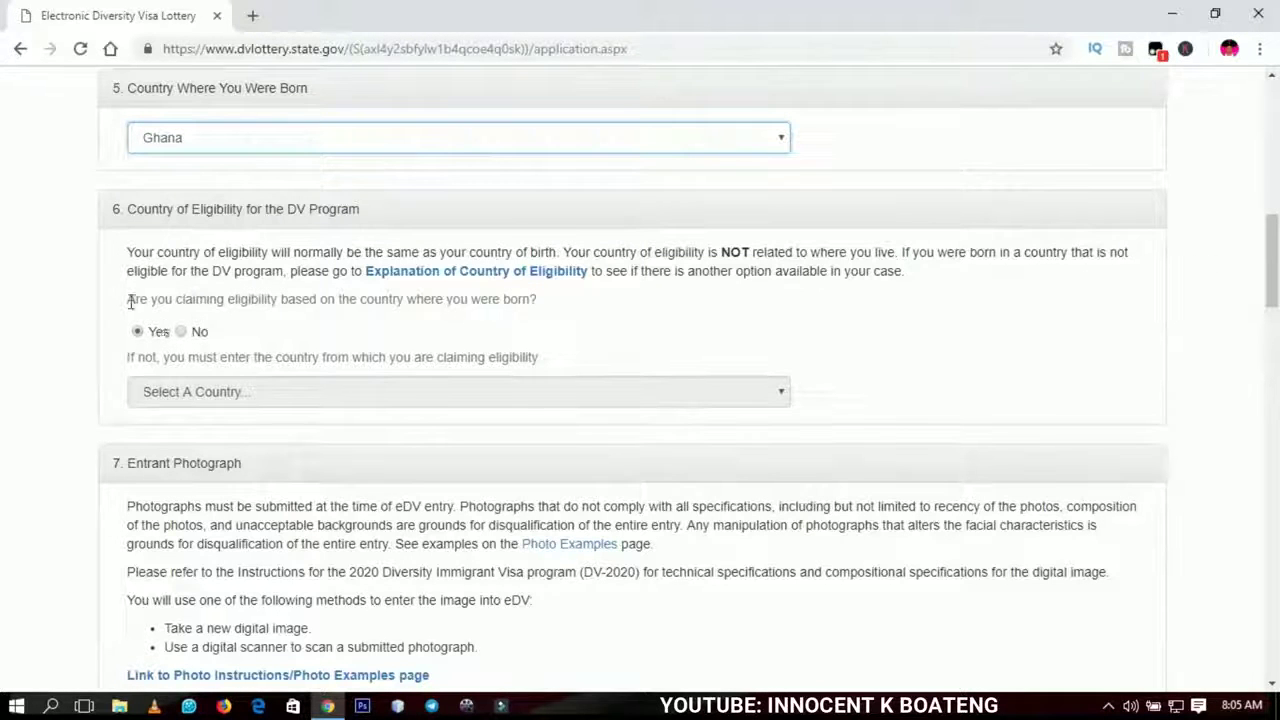
pyautogui.moveTo(129, 300); pyautogui.dragTo(543, 309)
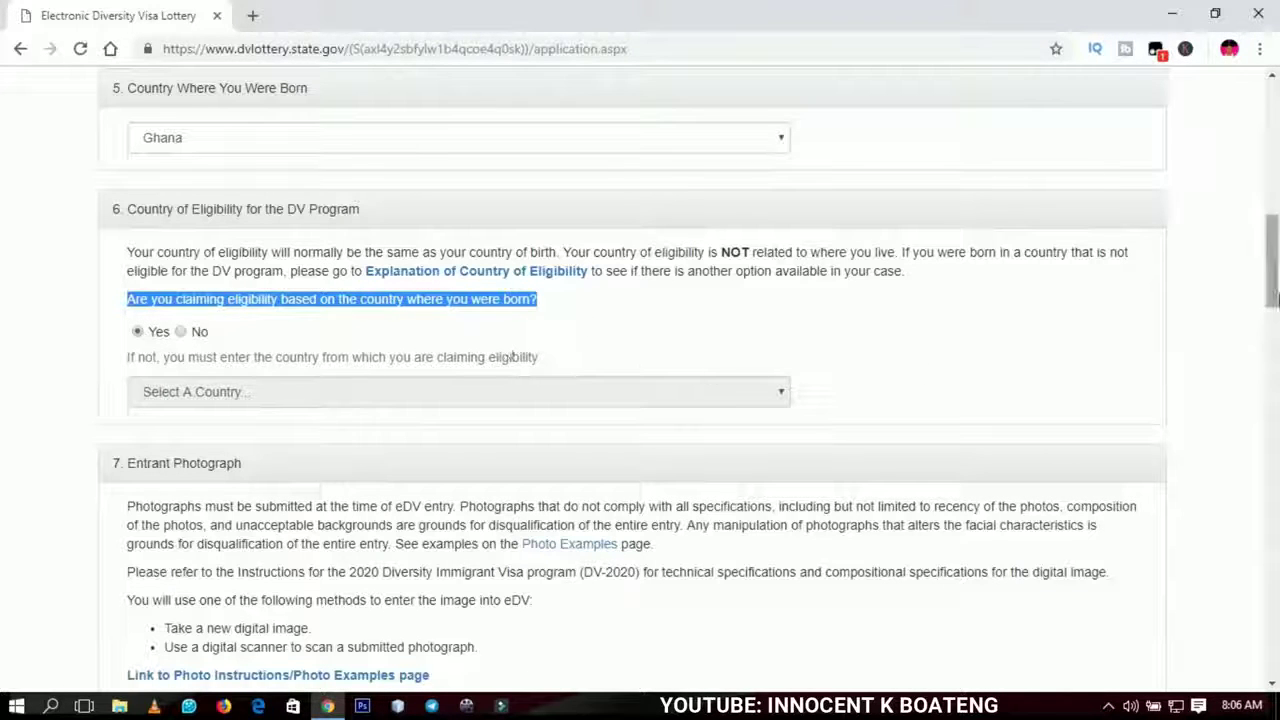
pyautogui.moveTo(1273, 258); pyautogui.dragTo(1275, 266)
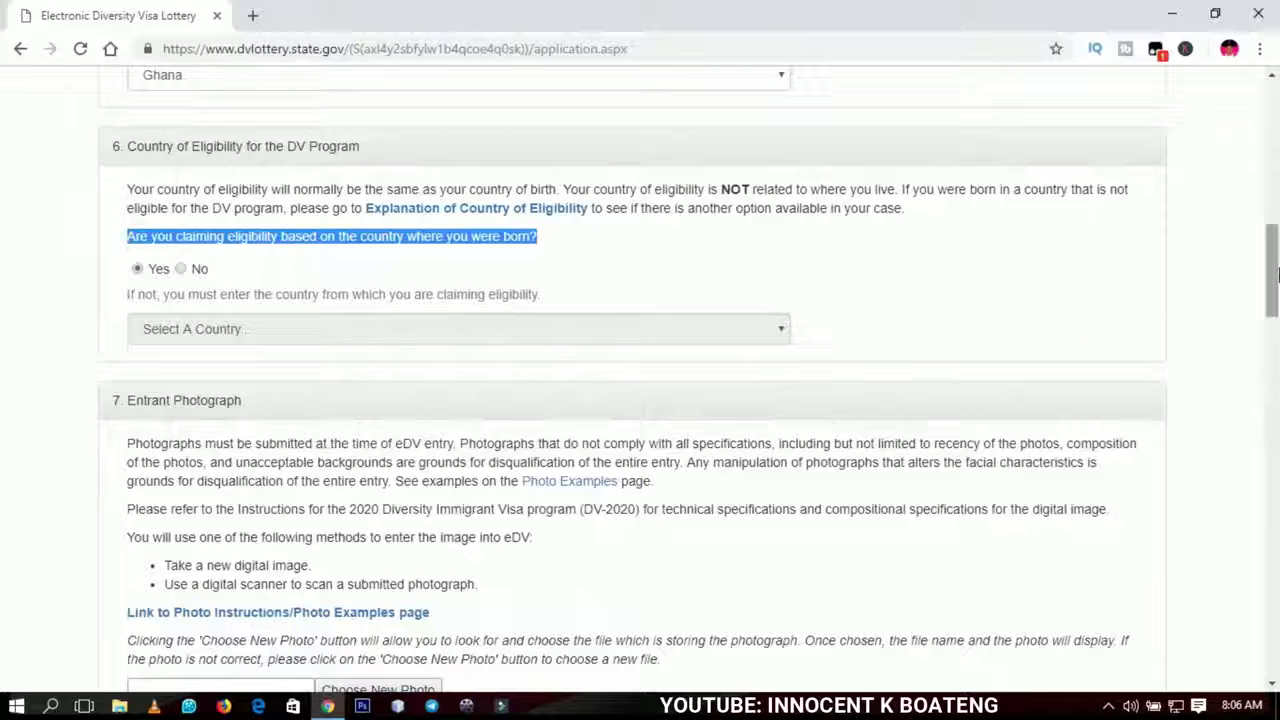
pyautogui.moveTo(1268, 282); pyautogui.dragTo(1267, 280)
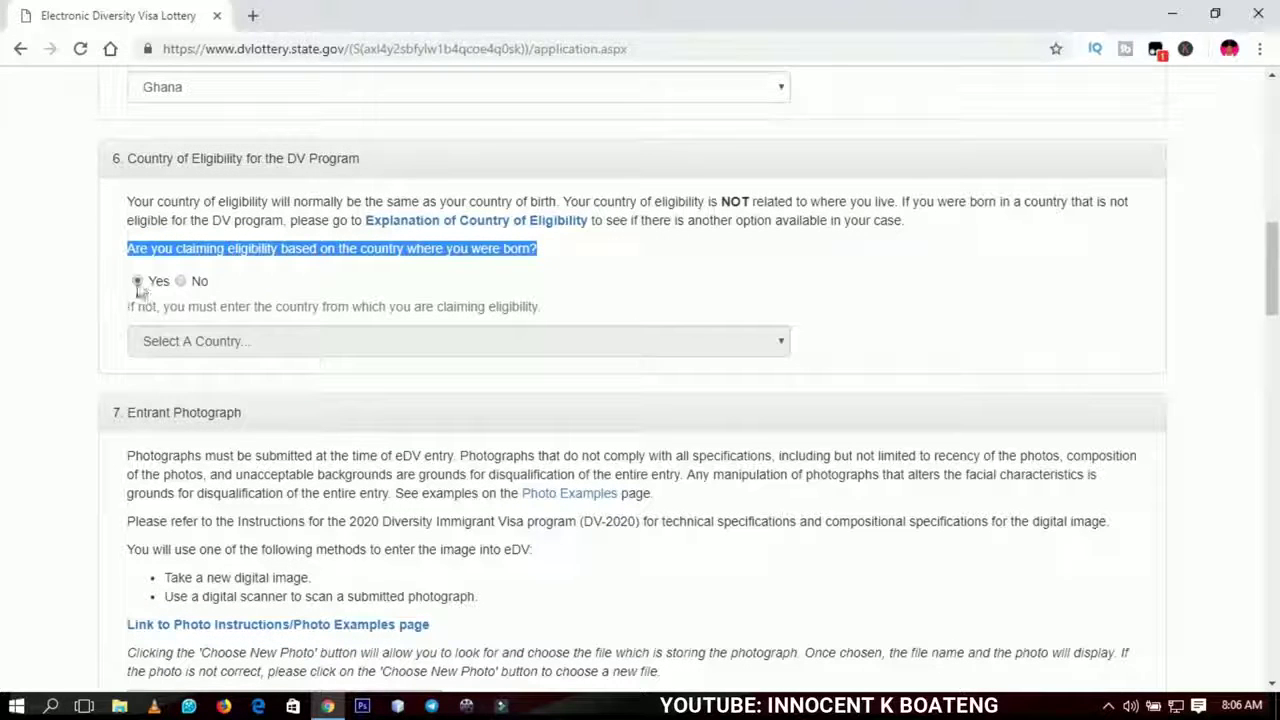
pyautogui.click(997, 297)
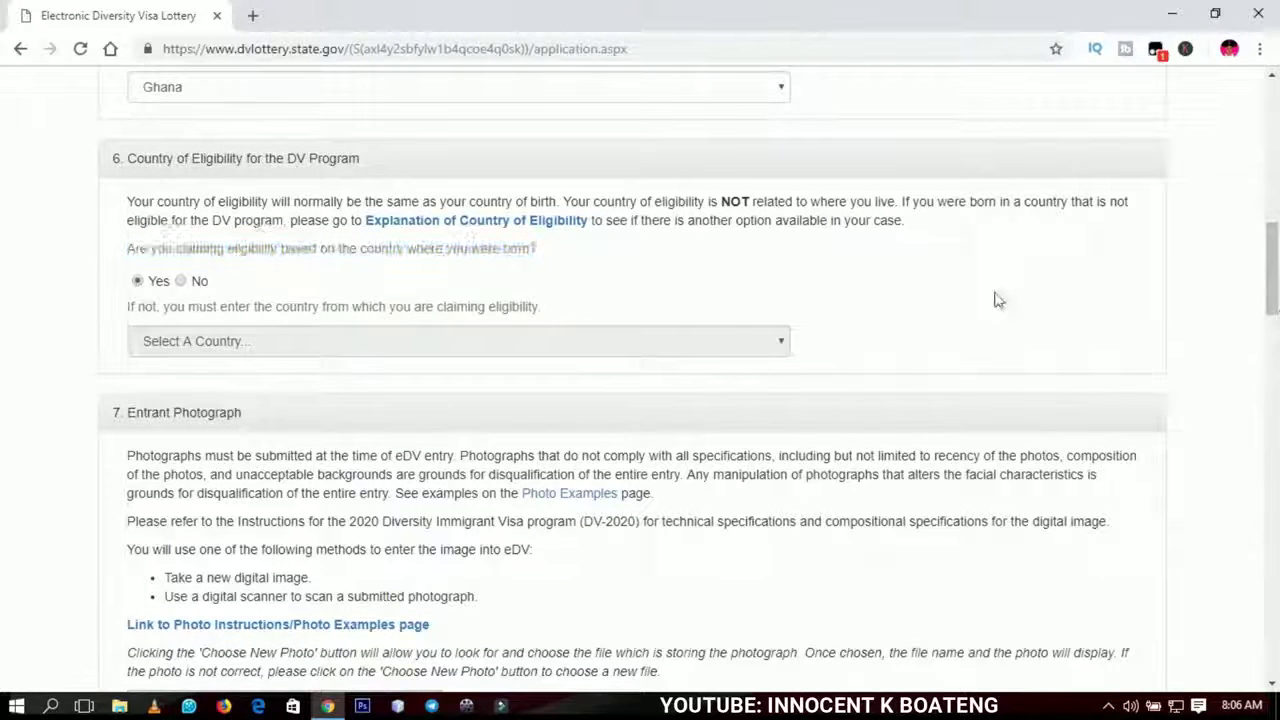
pyautogui.moveTo(1266, 248); pyautogui.dragTo(1274, 288)
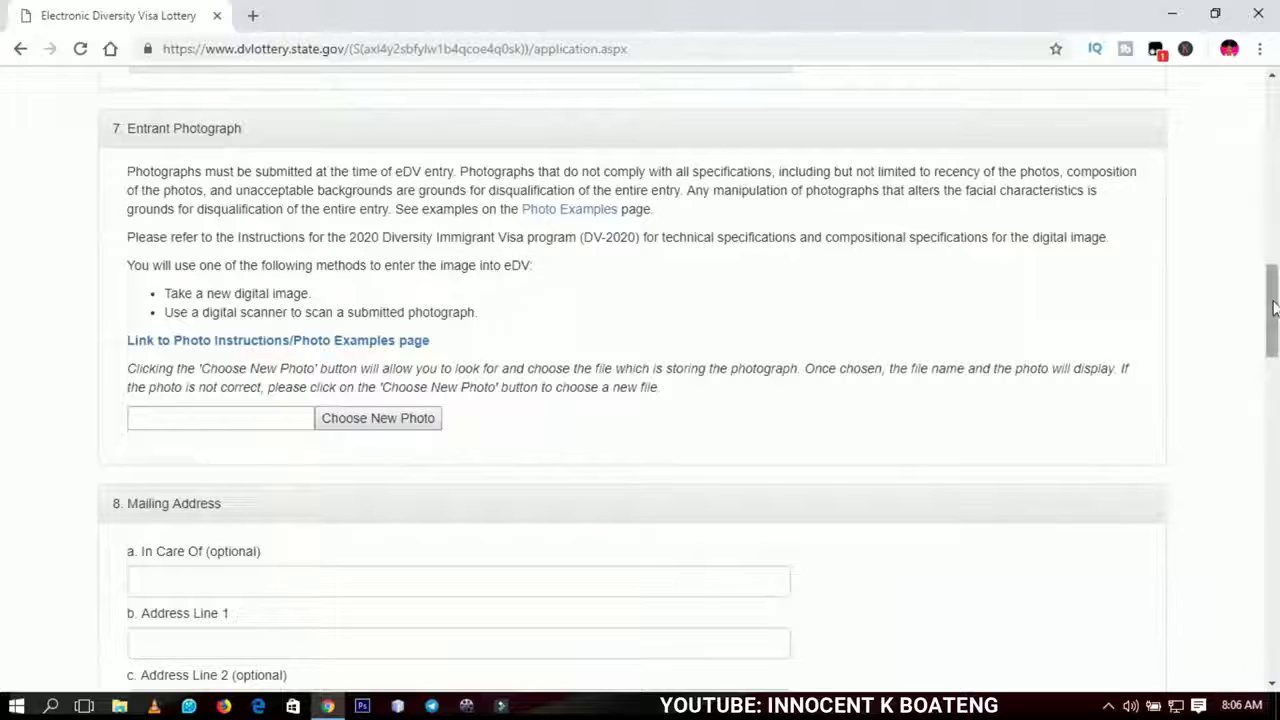
# - Upload images.jpg from the Desktop as the entrant photograph
pyautogui.moveTo(1273, 310); pyautogui.dragTo(1273, 313)
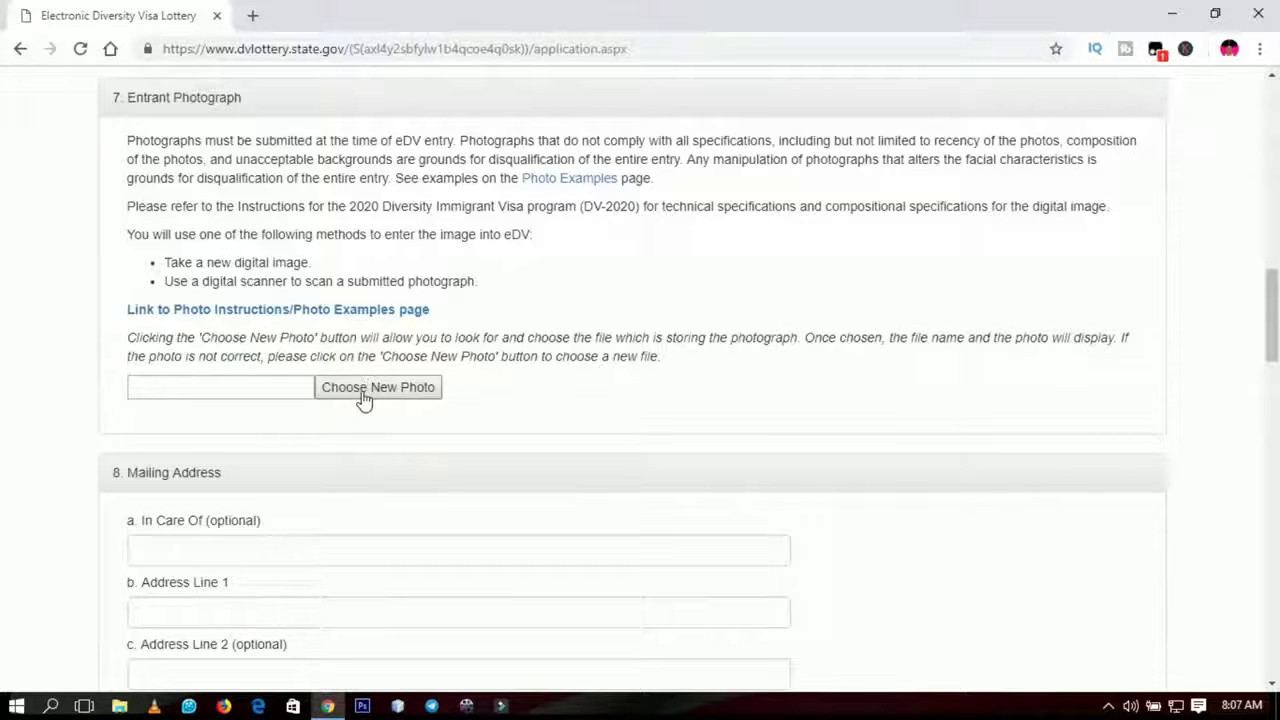
pyautogui.click(363, 398)
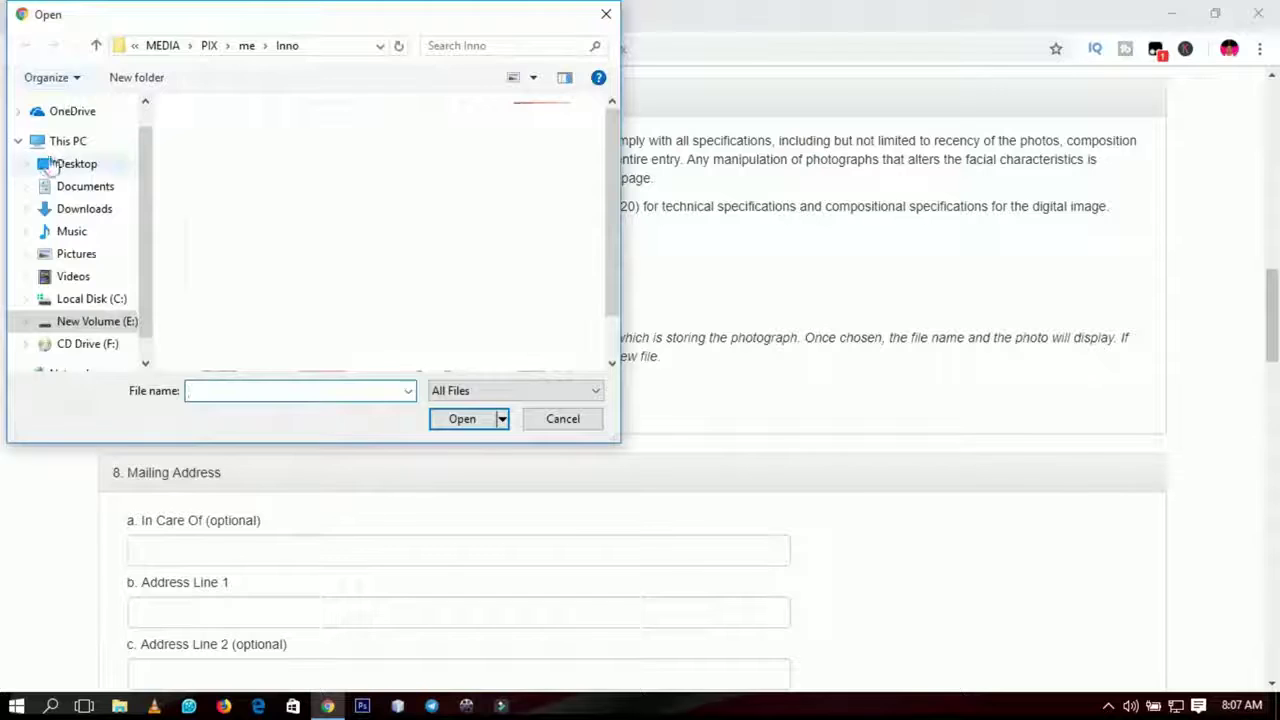
pyautogui.click(52, 164)
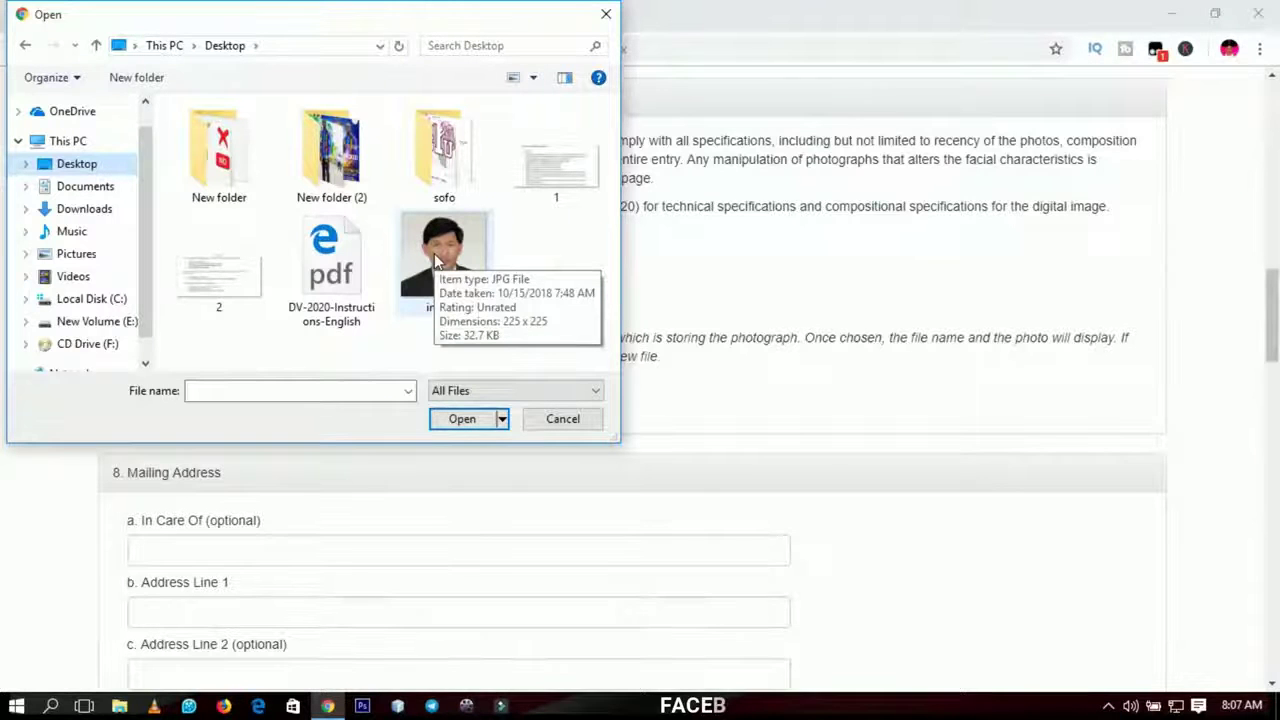
pyautogui.click(437, 262)
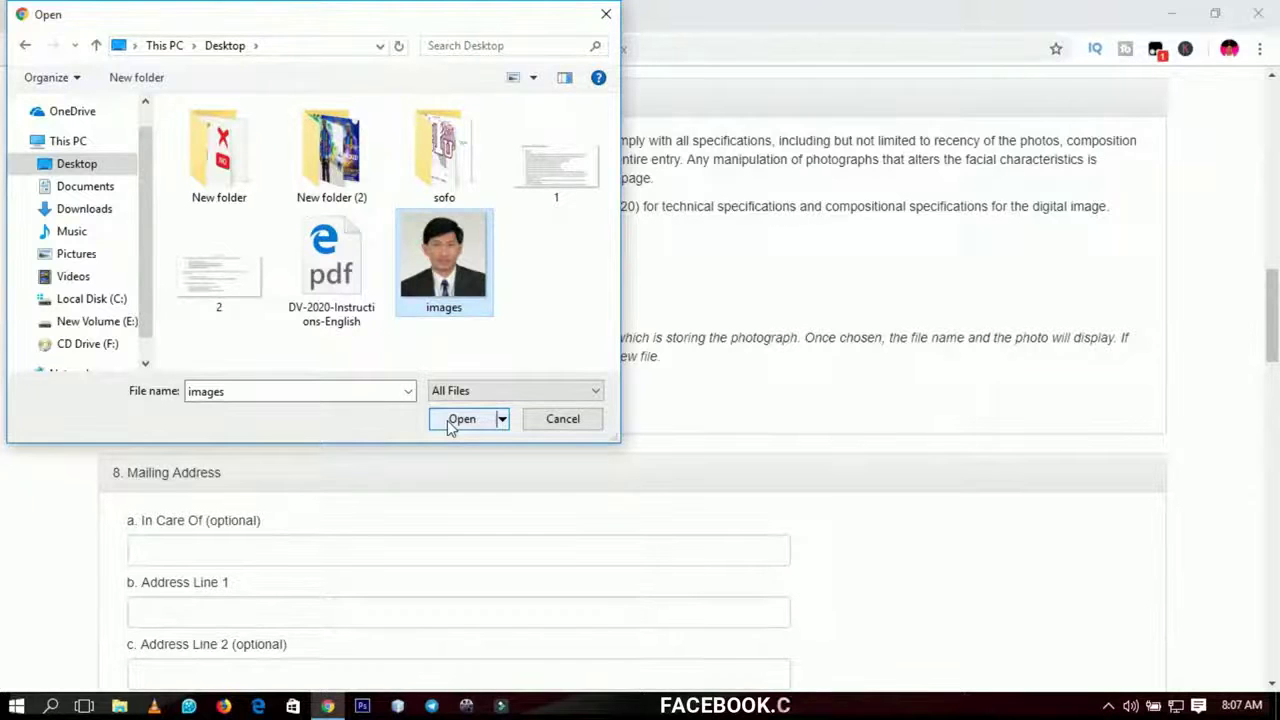
pyautogui.click(450, 424)
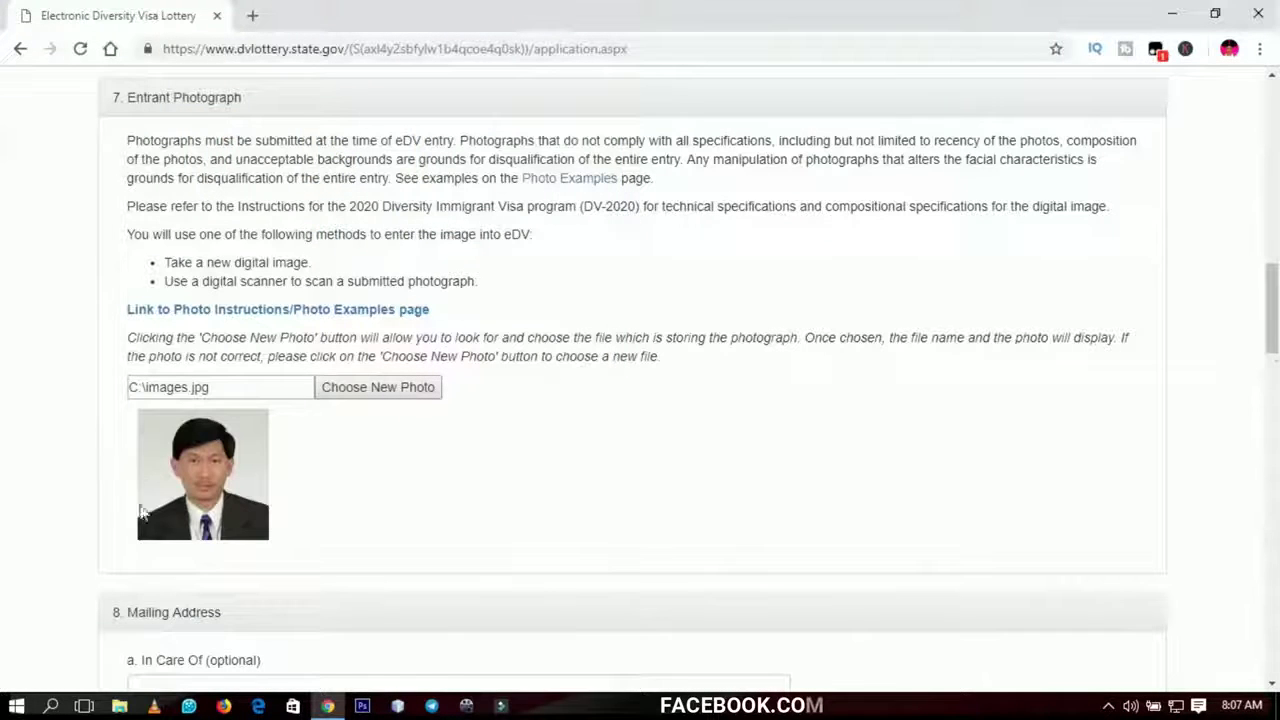
pyautogui.moveTo(1272, 275); pyautogui.dragTo(1272, 348)
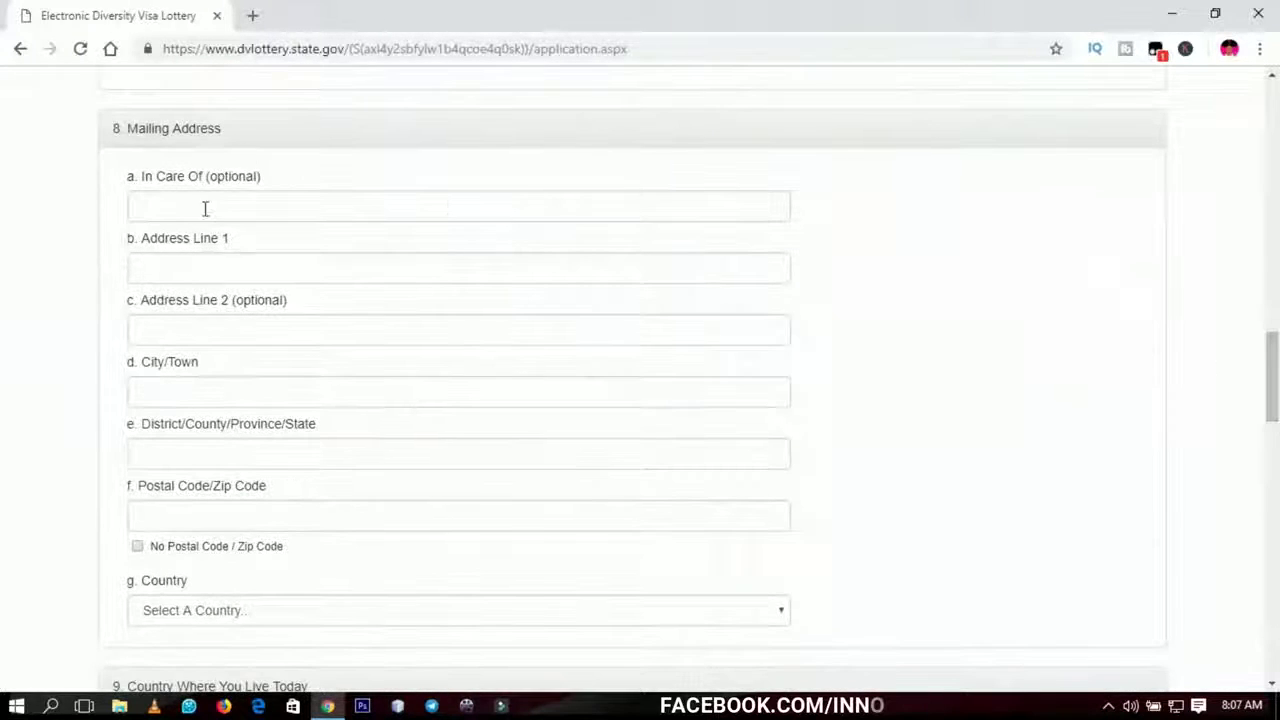
# - Enter the post-office box in Address Line 1, leaving In Care Of and Line 2 blank
pyautogui.click(207, 210)
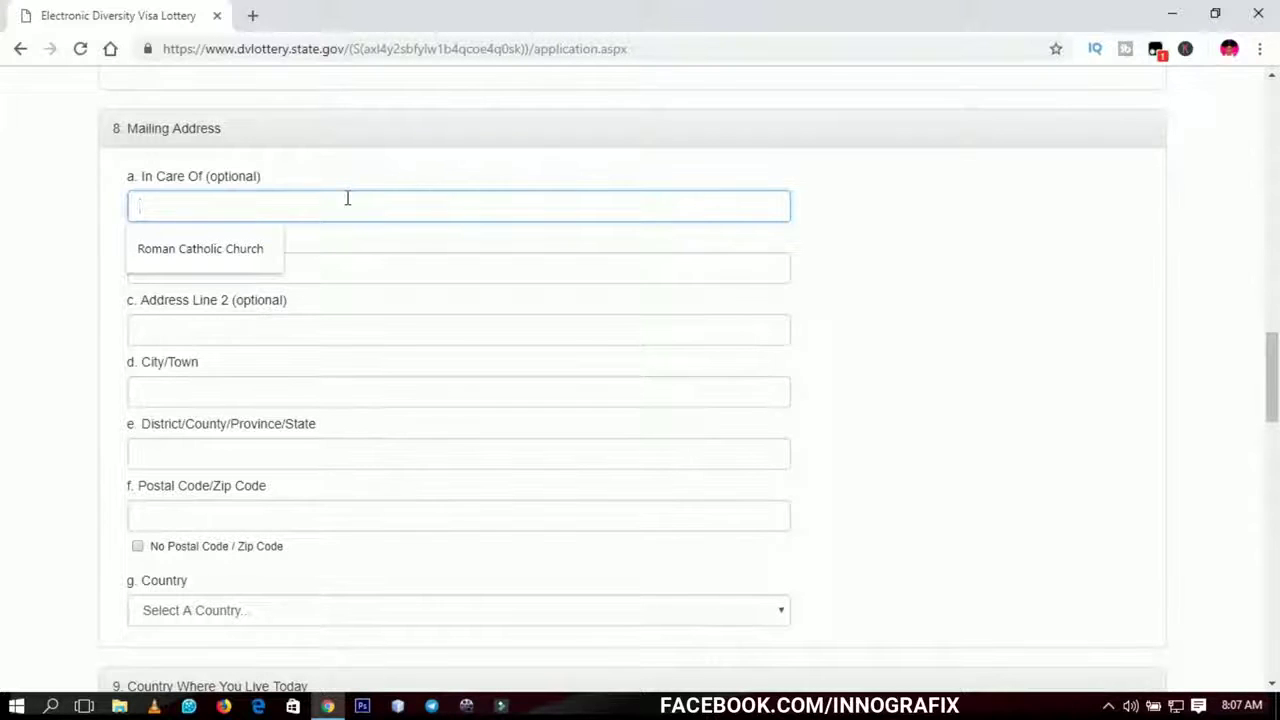
pyautogui.click(257, 245)
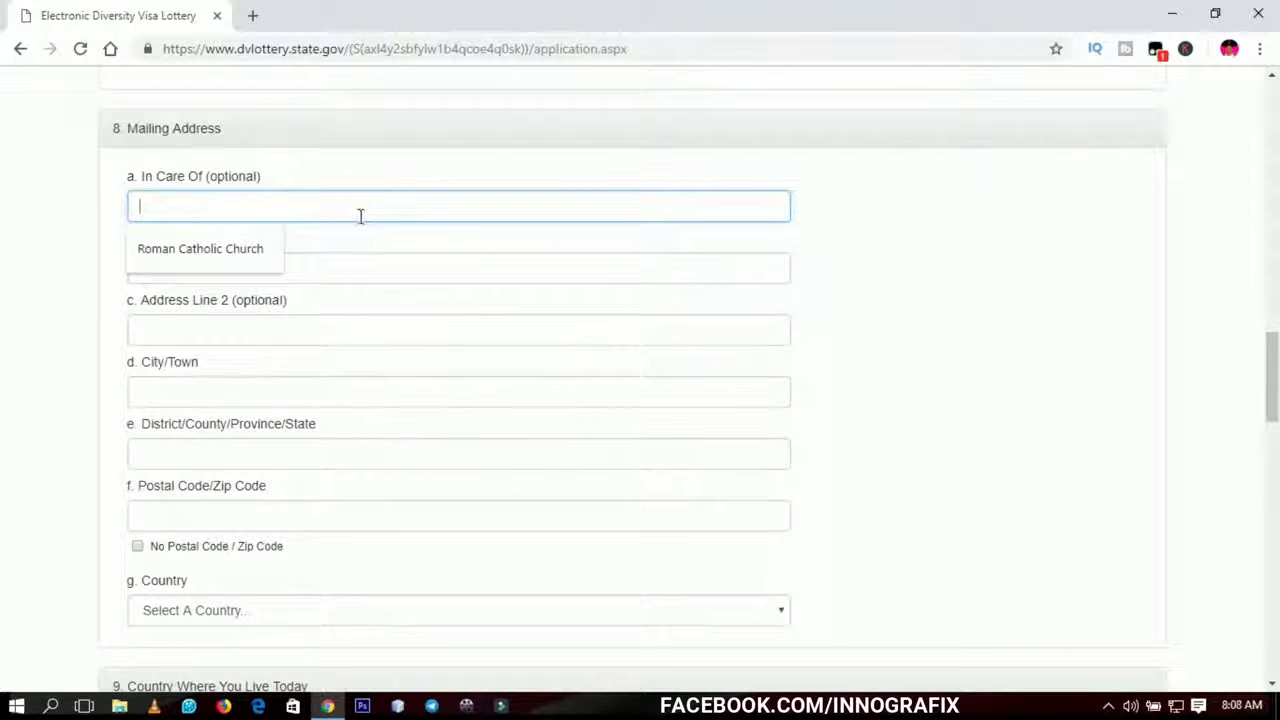
pyautogui.click(359, 269)
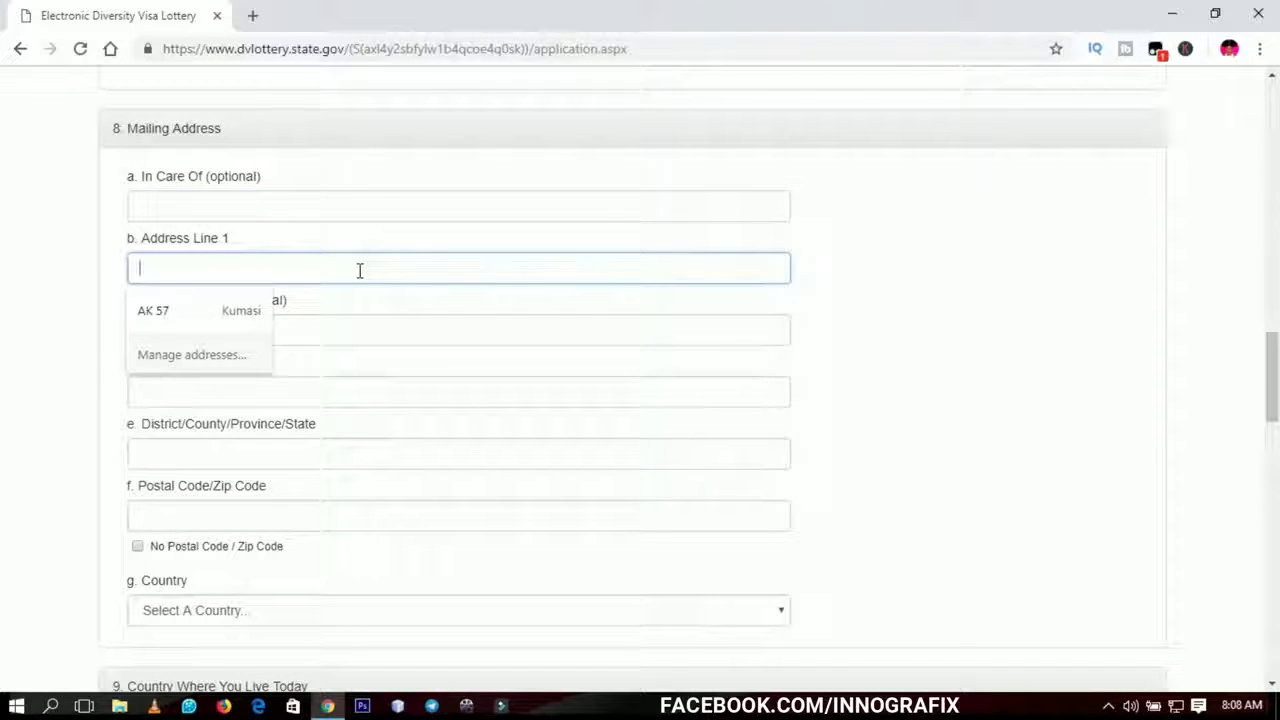
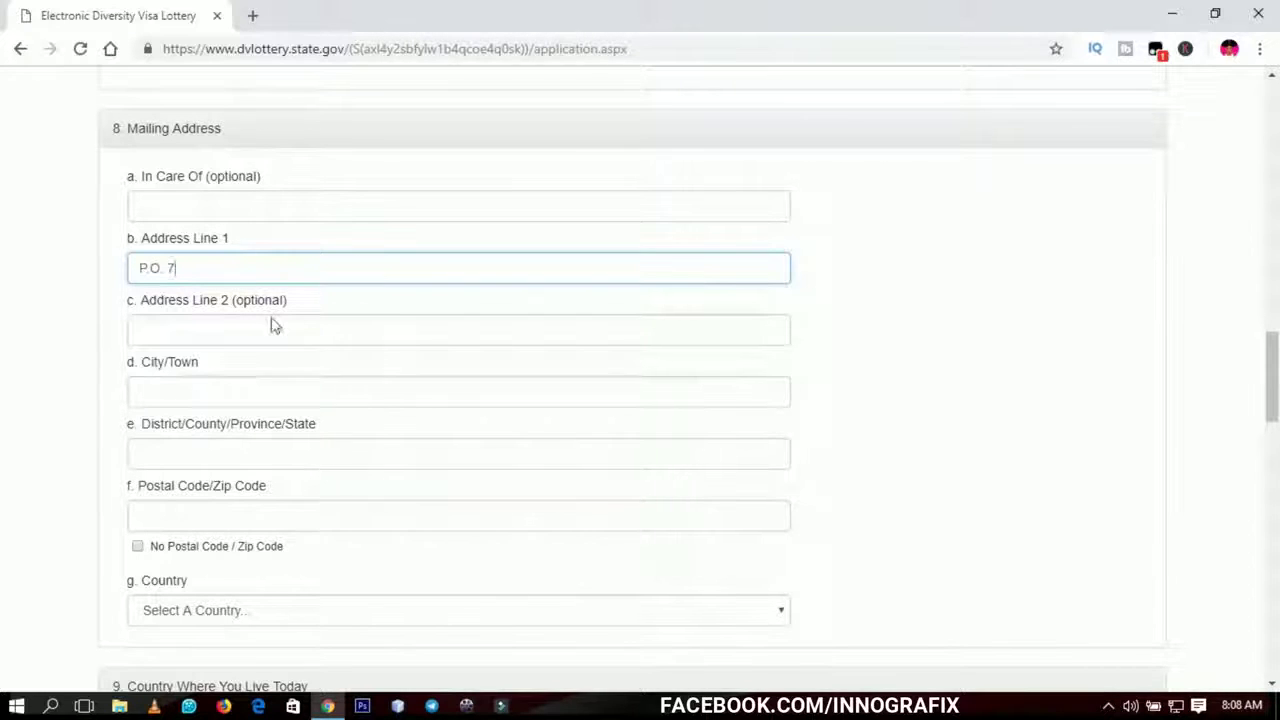
pyautogui.click(220, 336)
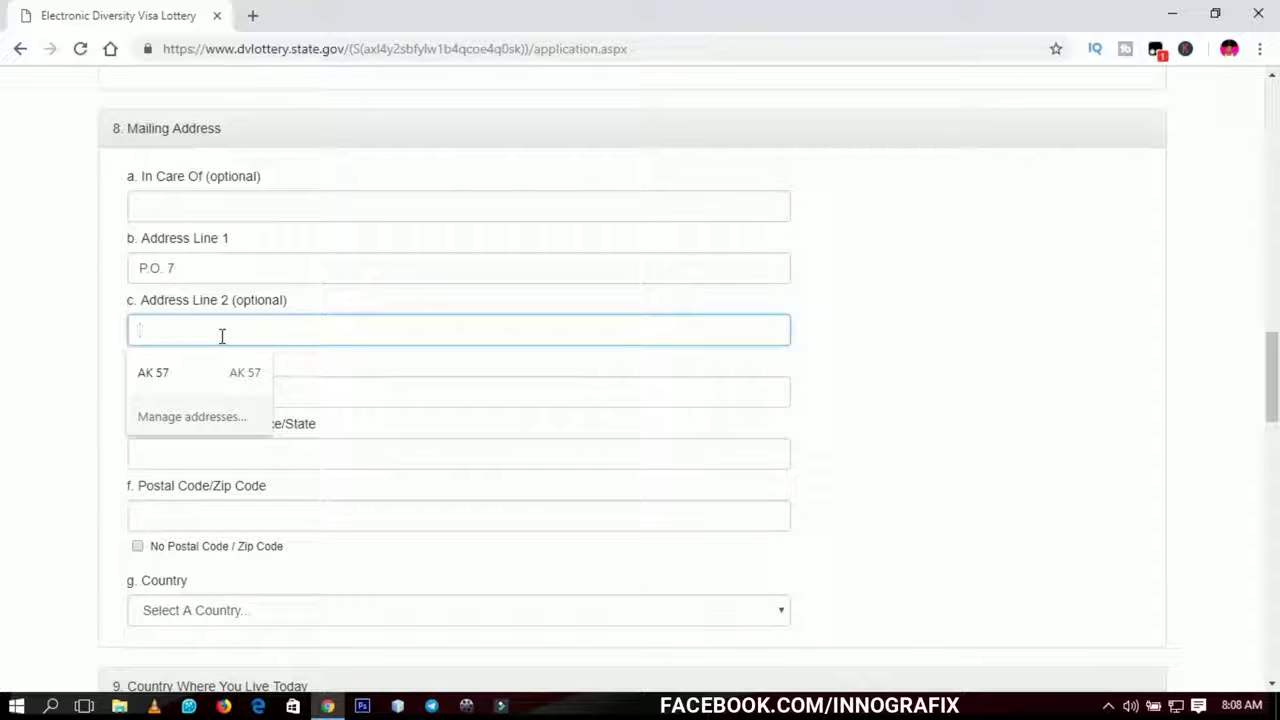
pyautogui.click(117, 340)
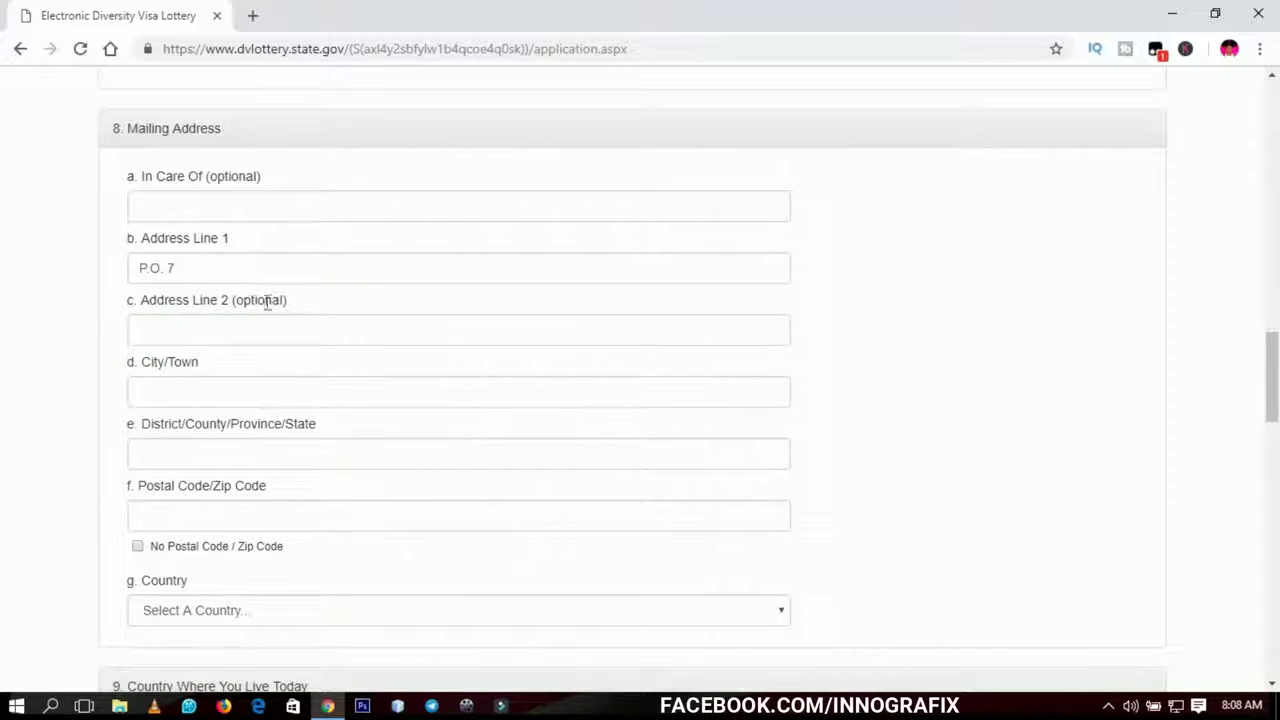
pyautogui.click(166, 268)
pyautogui.press('BackSpace')
pyautogui.write('BOX')
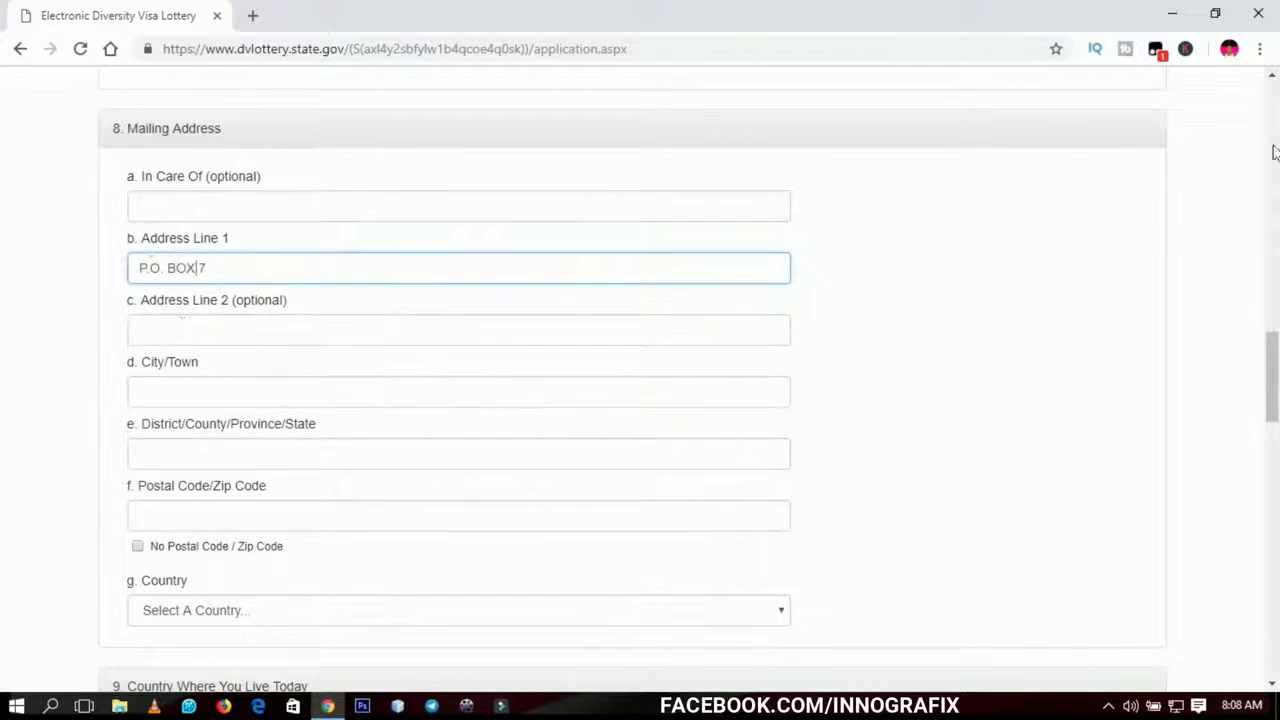
# - Enter the mailing address's city in the City/Town field
pyautogui.scroll(-1, 1275, 365)
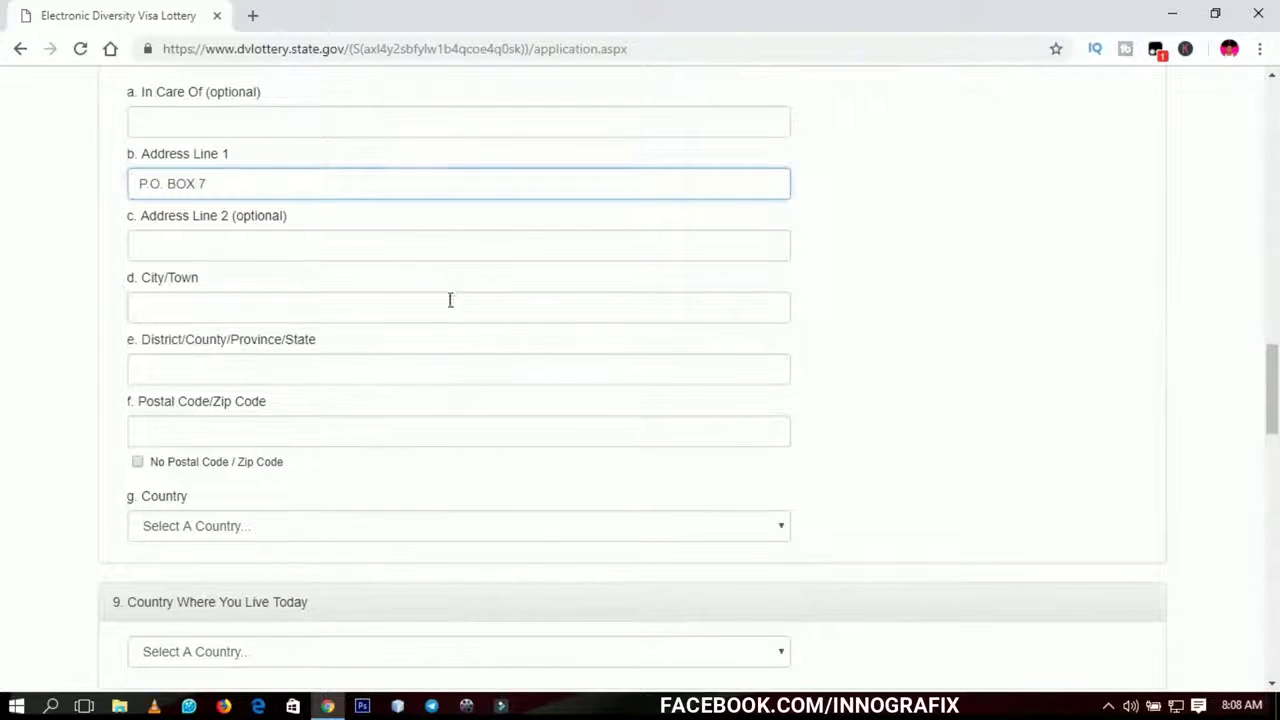
pyautogui.click(436, 302)
pyautogui.write('K')
pyautogui.press('BackSpace')
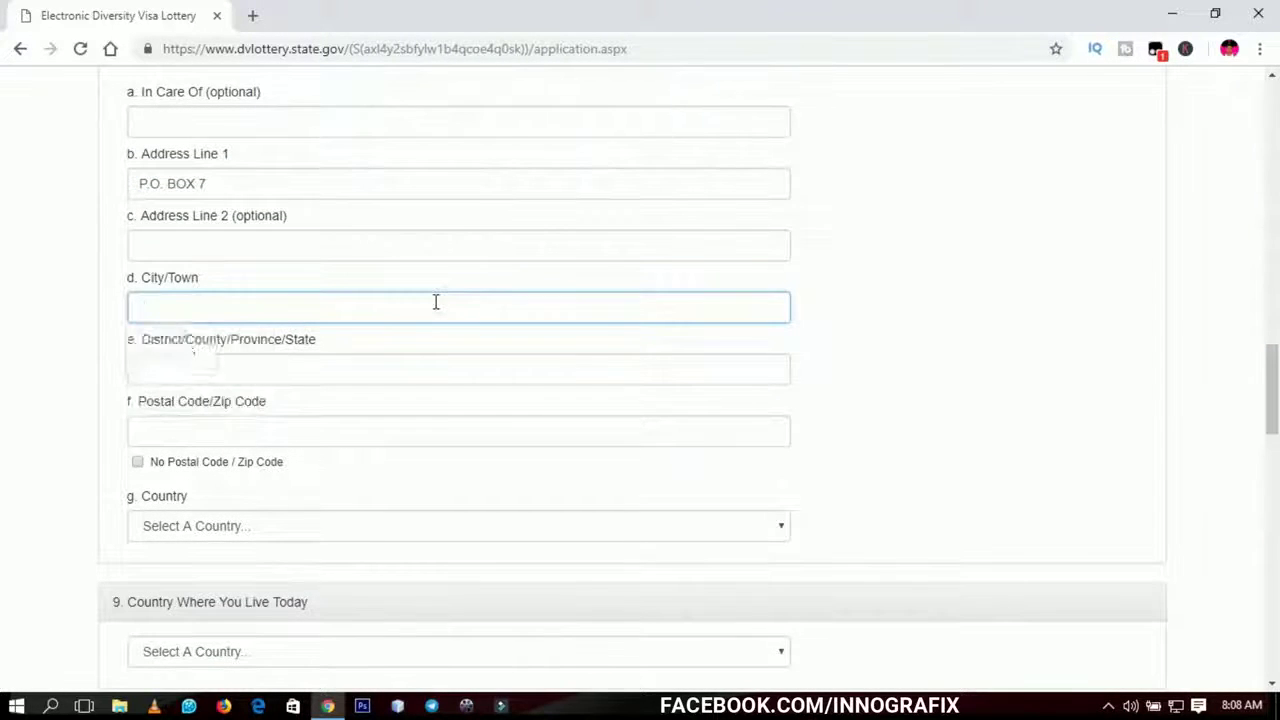
pyautogui.write('KUMASI')
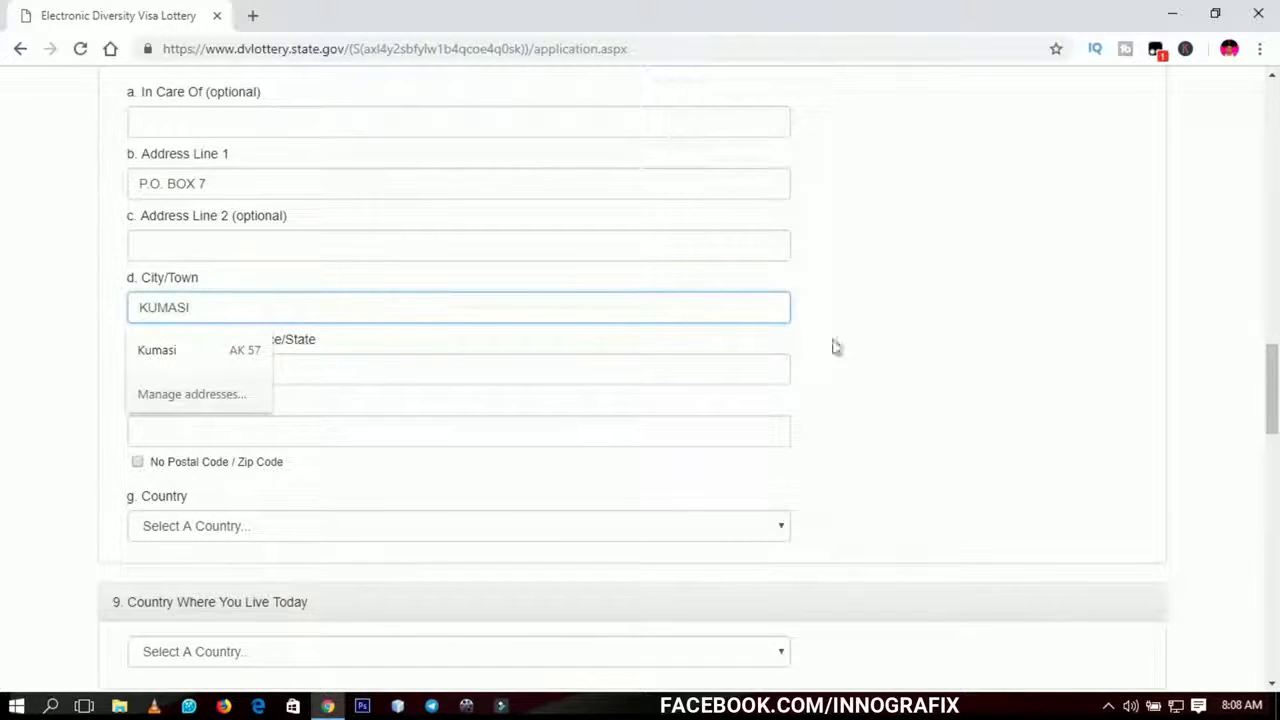
pyautogui.click(877, 326)
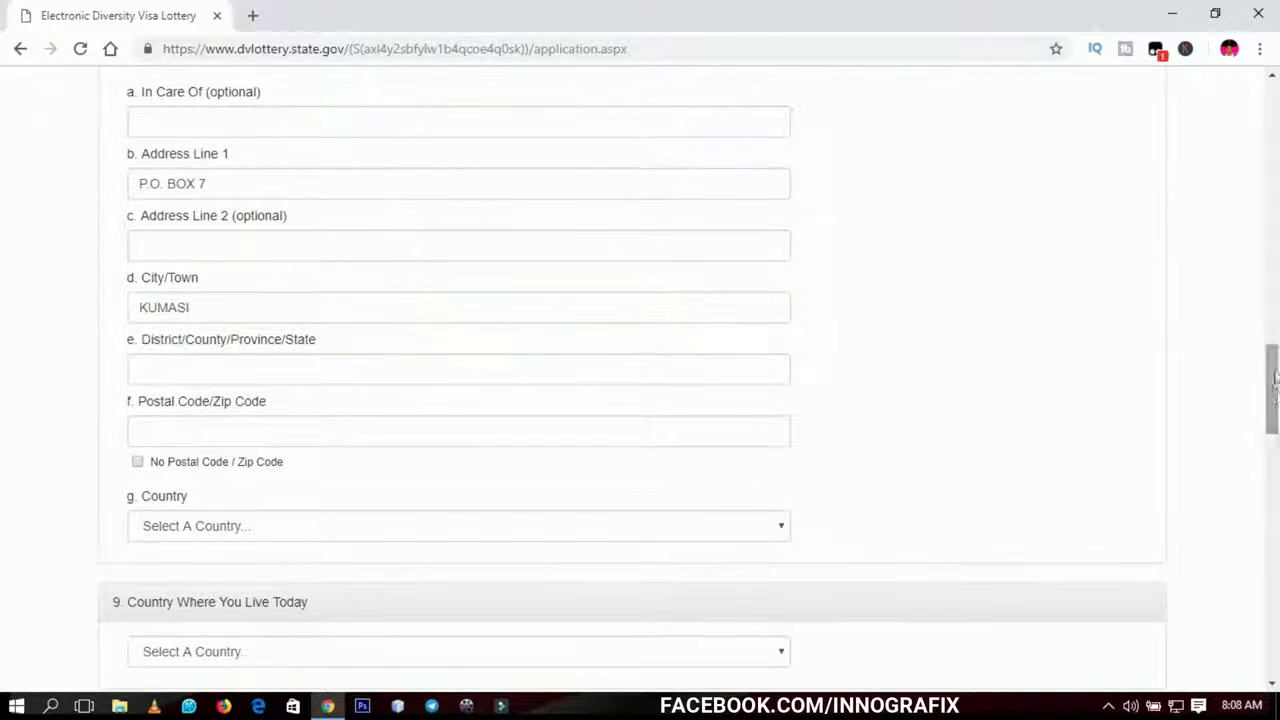
pyautogui.scroll(-1, 1274, 380)
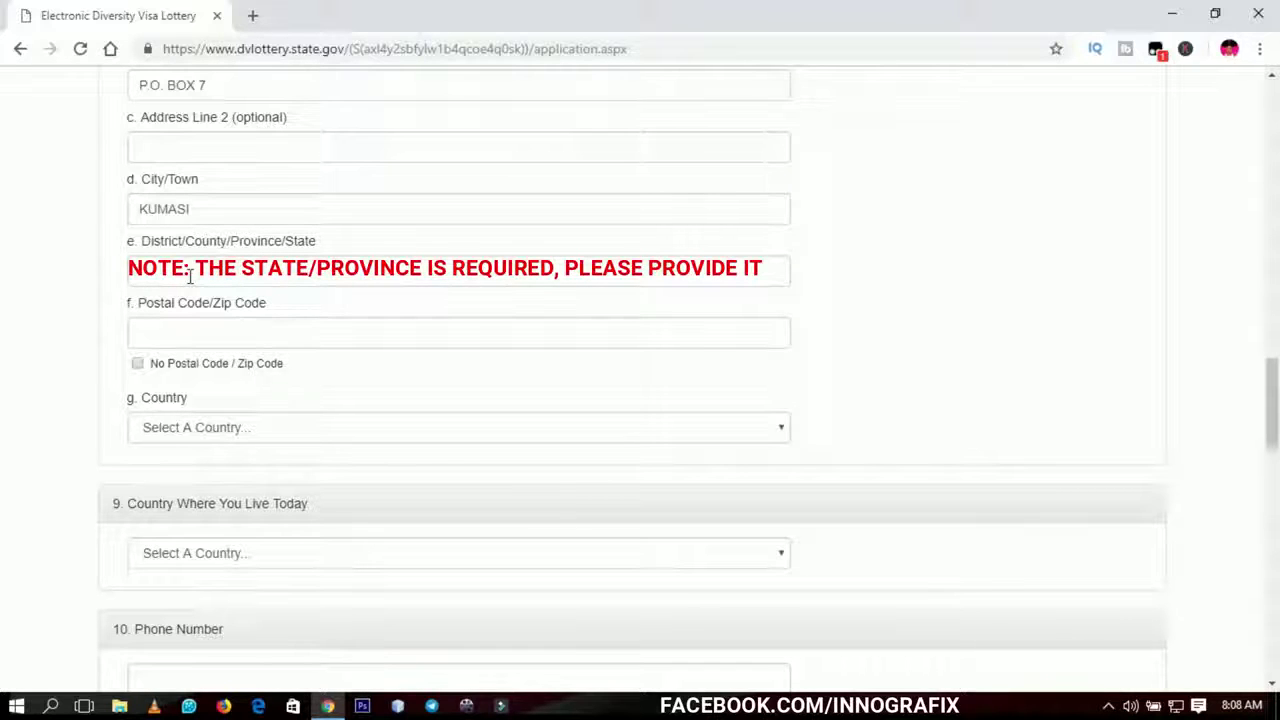
# - Leave District and Postal Code empty and tick No Postal Code / Zip Code
pyautogui.click(190, 276)
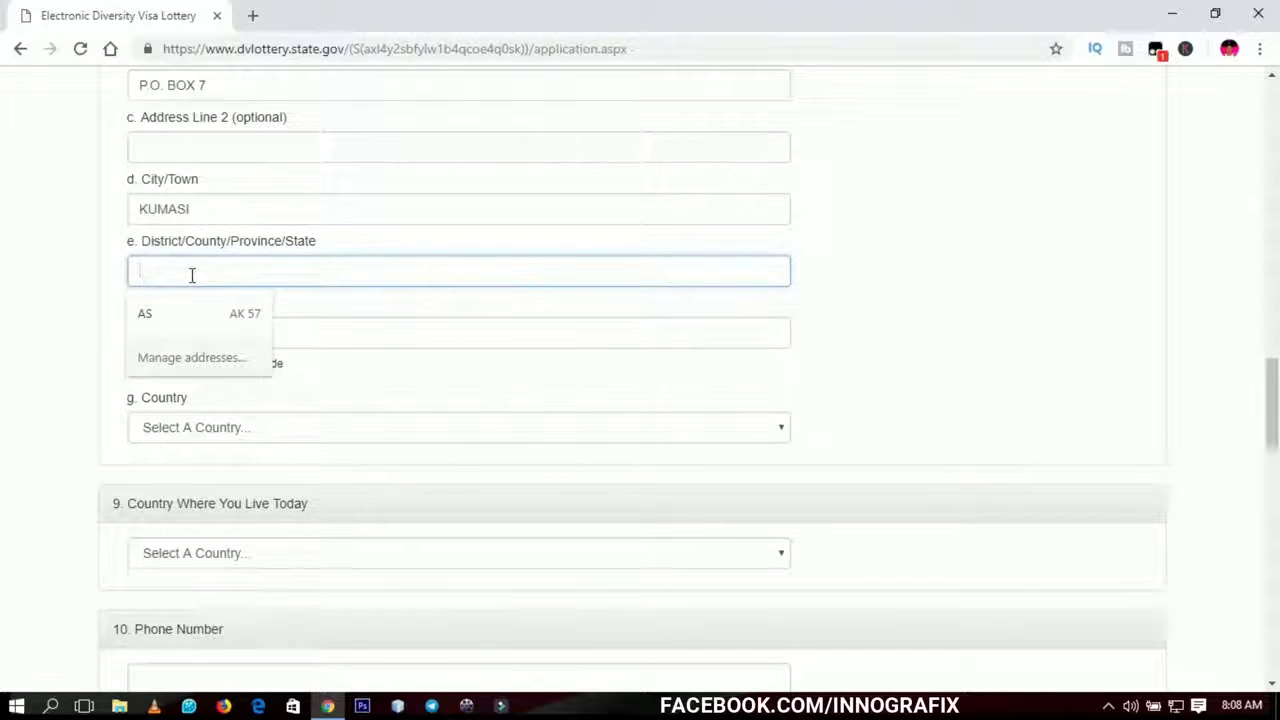
pyautogui.click(849, 283)
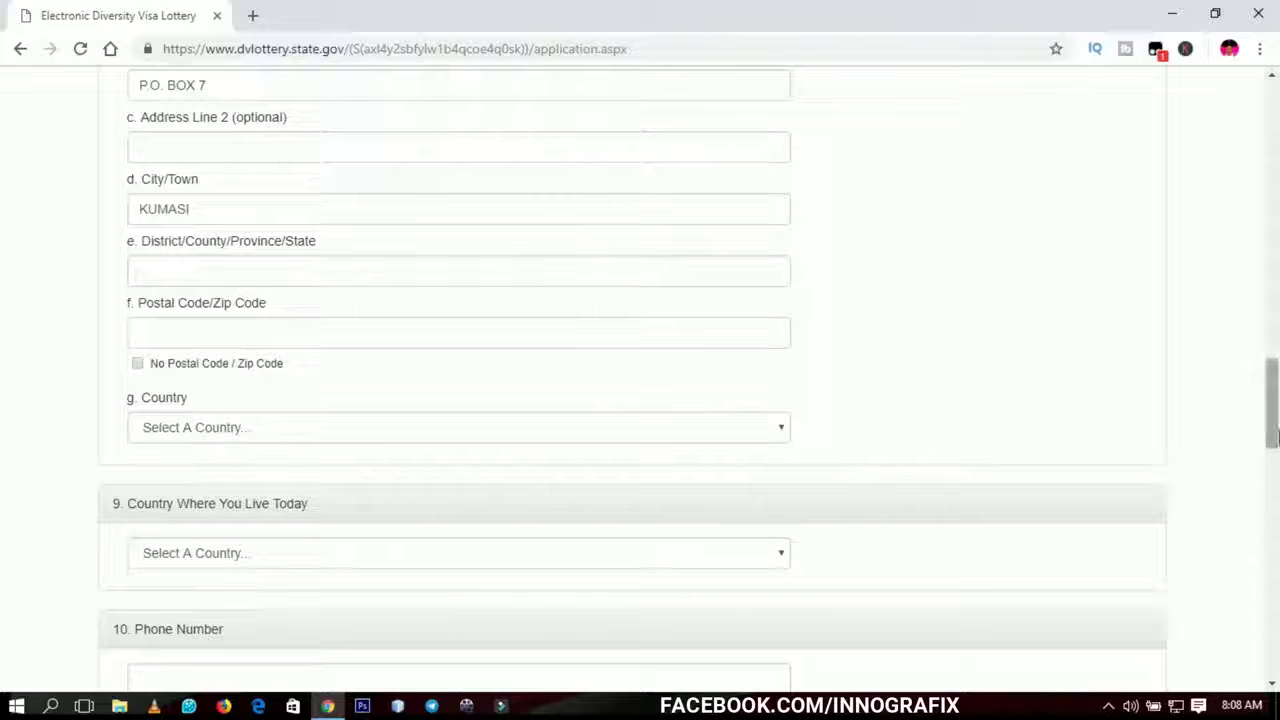
pyautogui.scroll(-2, 407, 289)
pyautogui.click(252, 160)
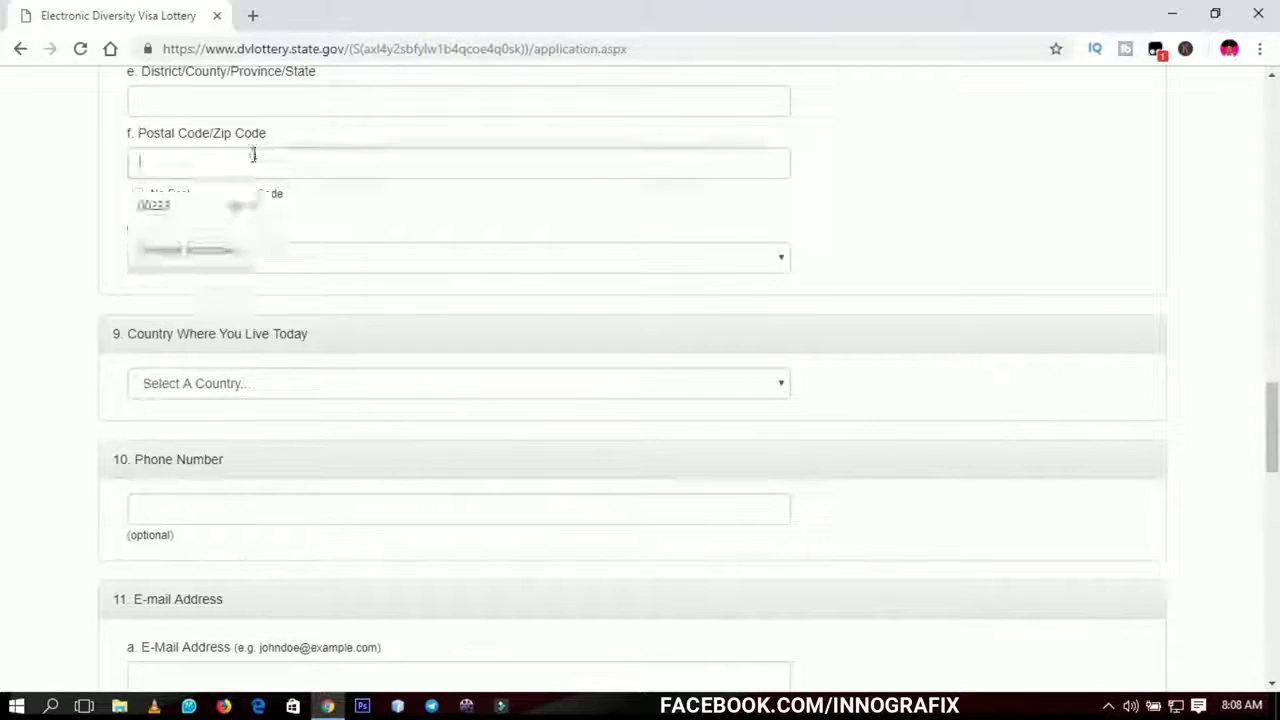
pyautogui.click(903, 165)
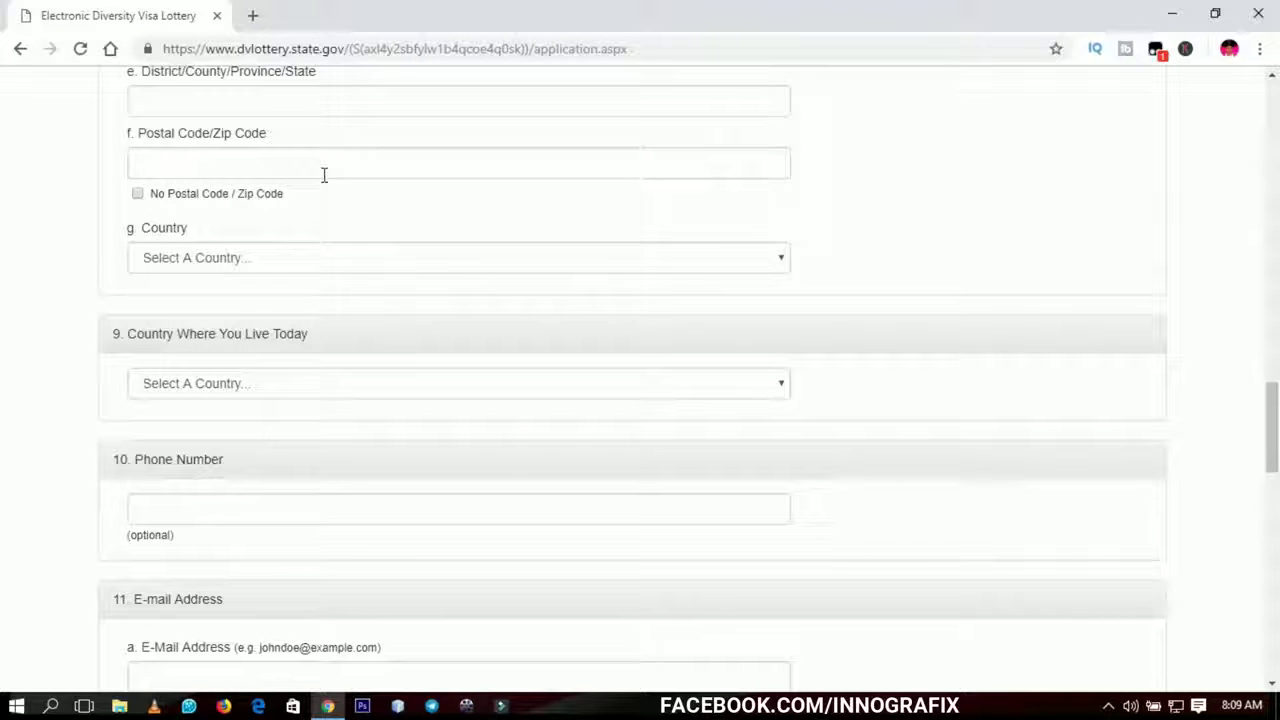
pyautogui.click(262, 166)
pyautogui.write('233')
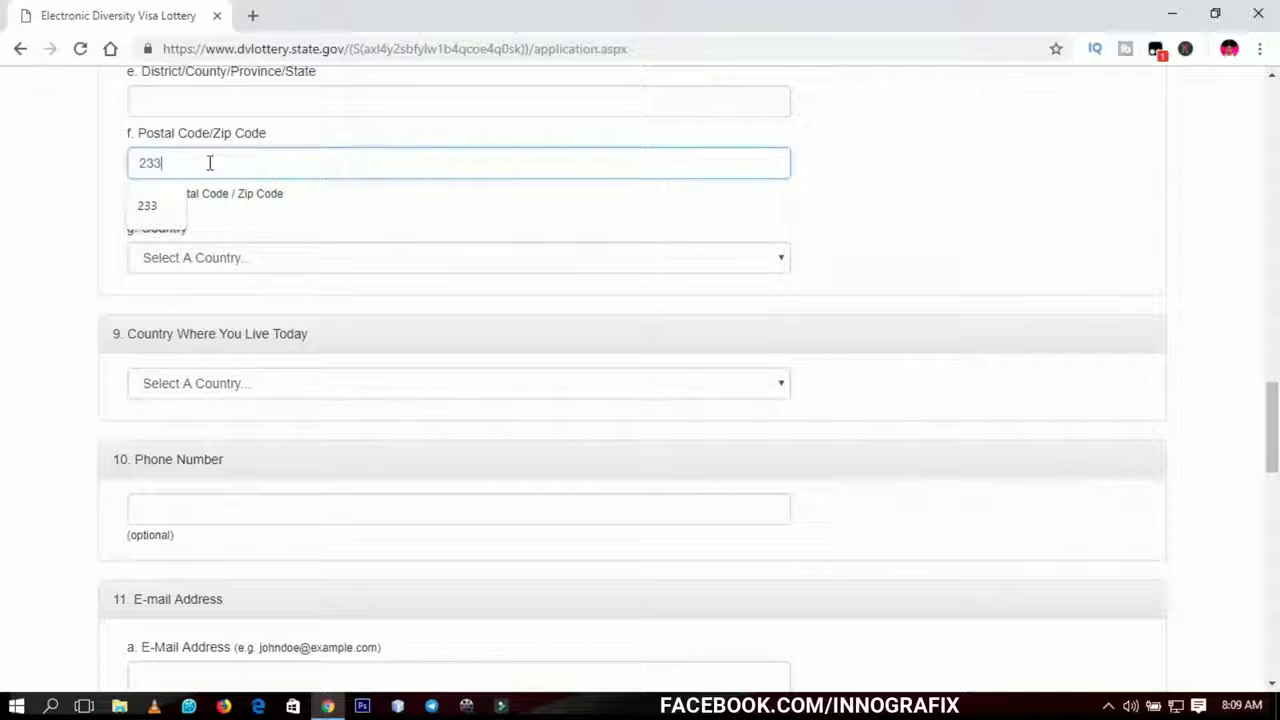
pyautogui.moveTo(210, 163); pyautogui.dragTo(74, 171)
pyautogui.press('BackSpace')
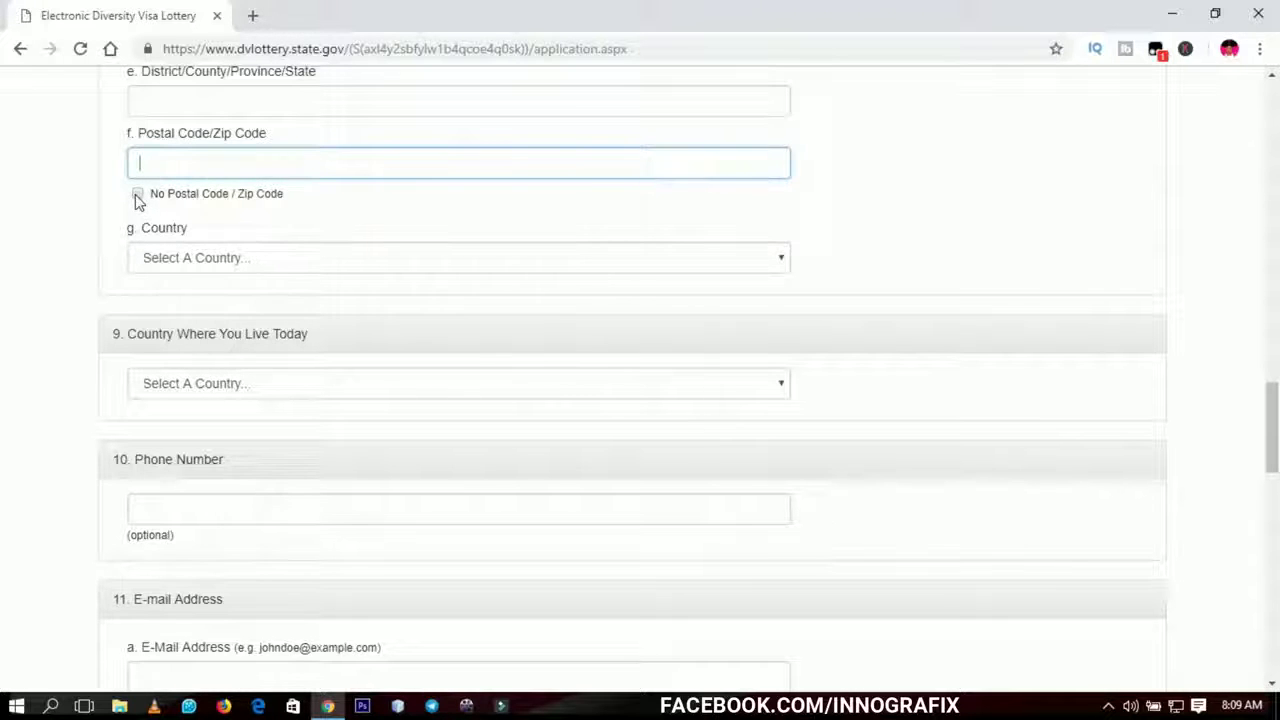
pyautogui.click(138, 195)
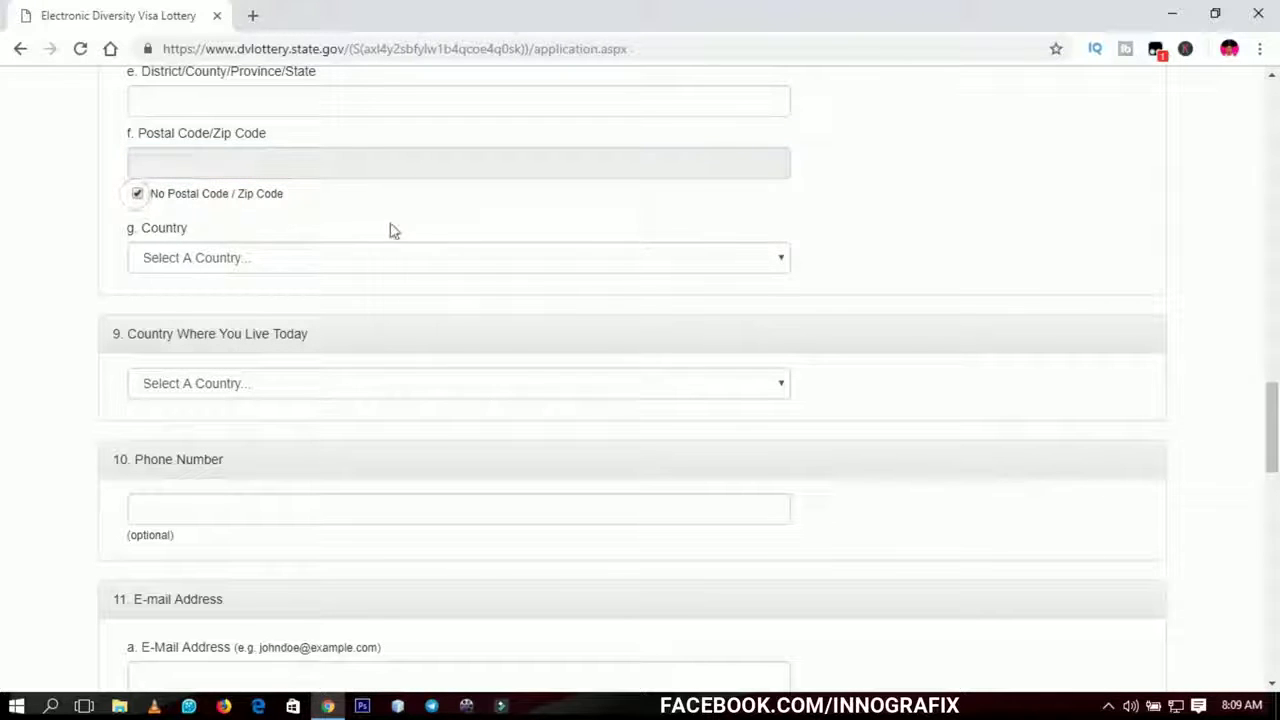
# - Set the mailing address country to Ghana
pyautogui.click(487, 261)
pyautogui.write('gh')
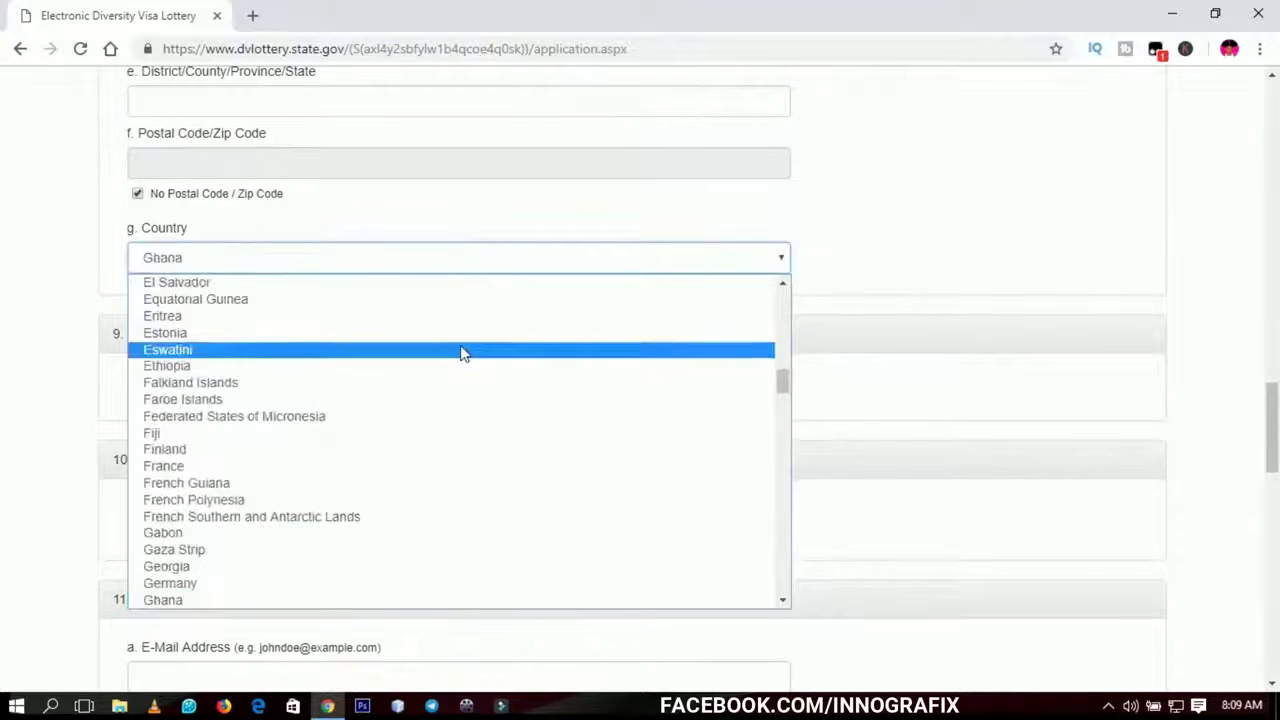
pyautogui.click(237, 601)
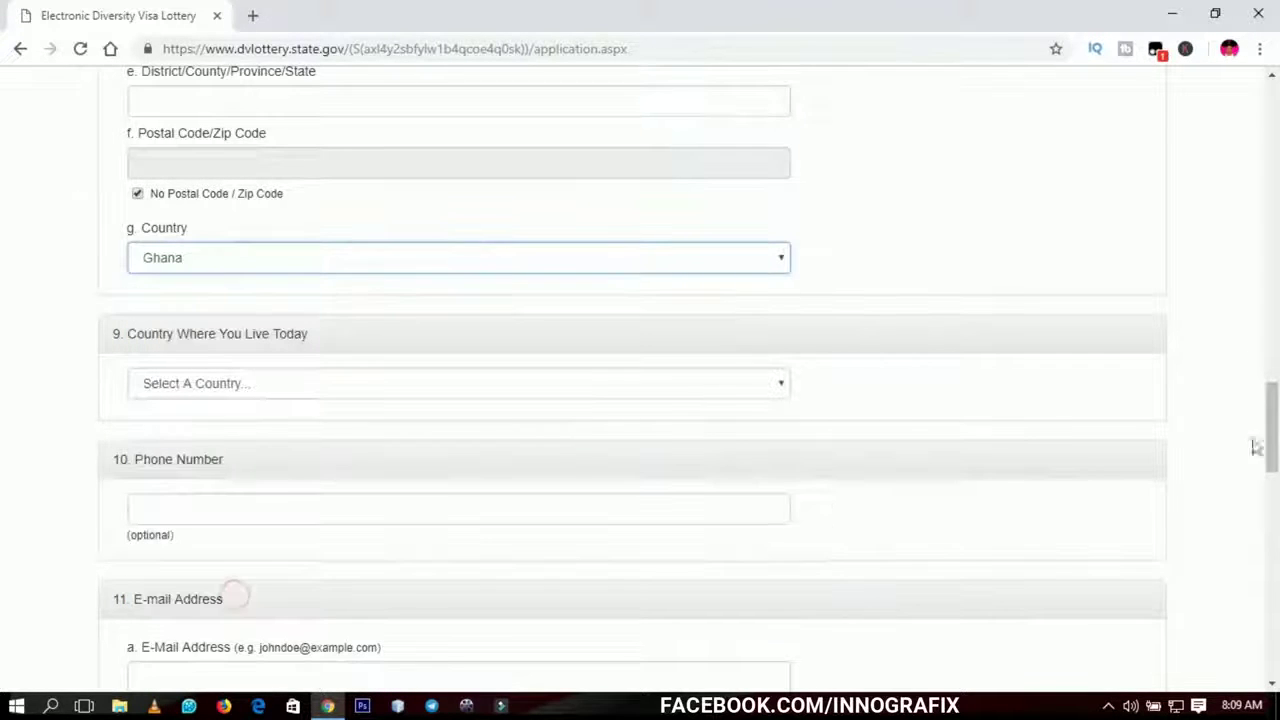
# - Set Country Where You Live Today to Ghana and leave Phone Number blank
pyautogui.moveTo(1274, 423); pyautogui.dragTo(1275, 444)
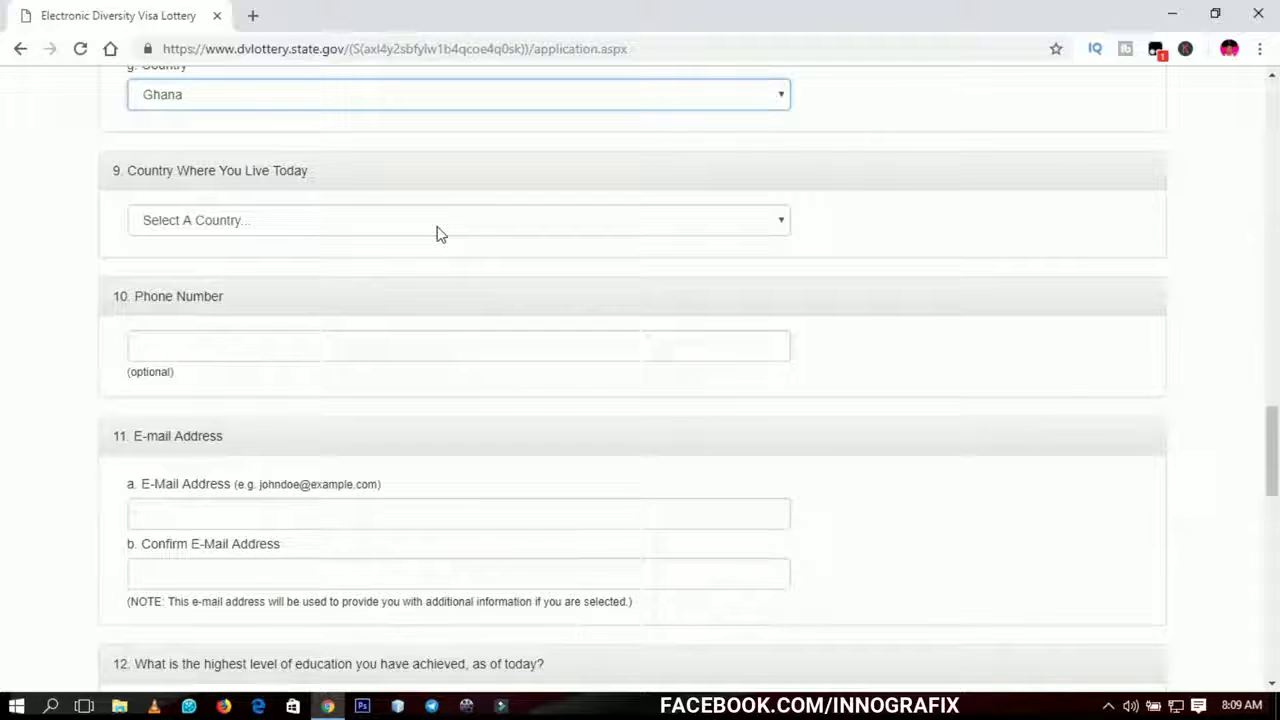
pyautogui.click(437, 227)
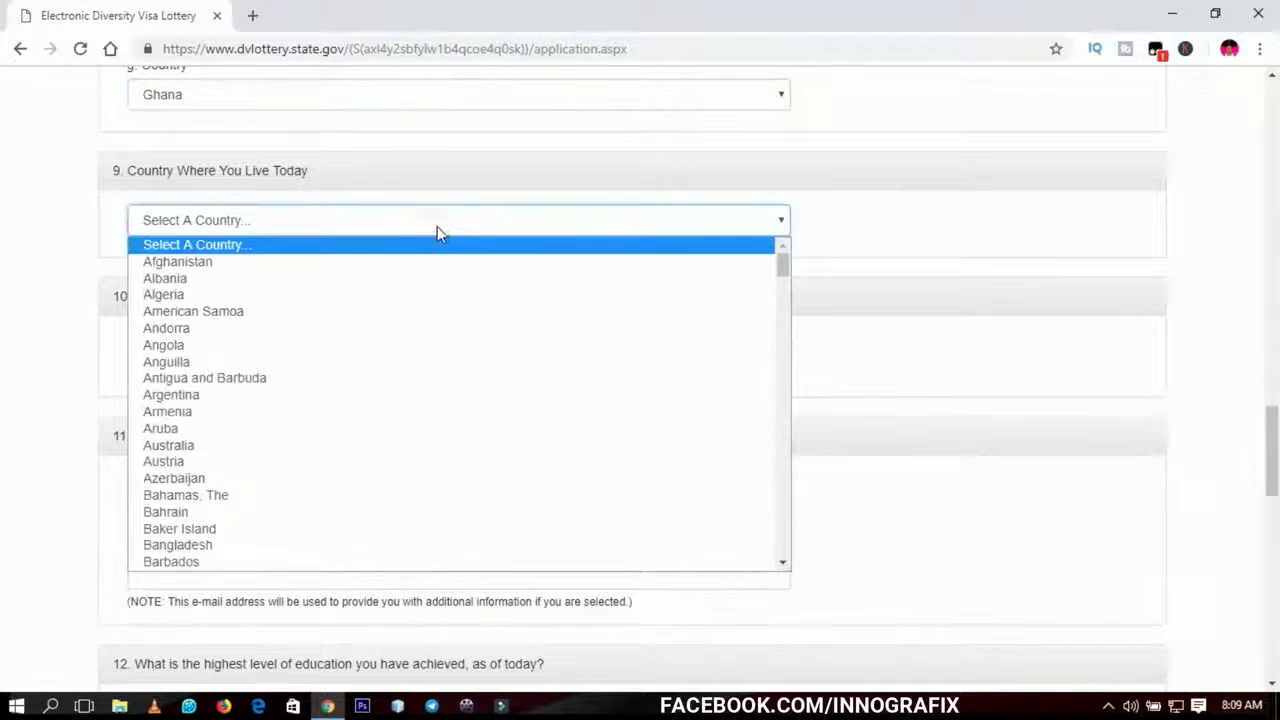
pyautogui.write('gh')
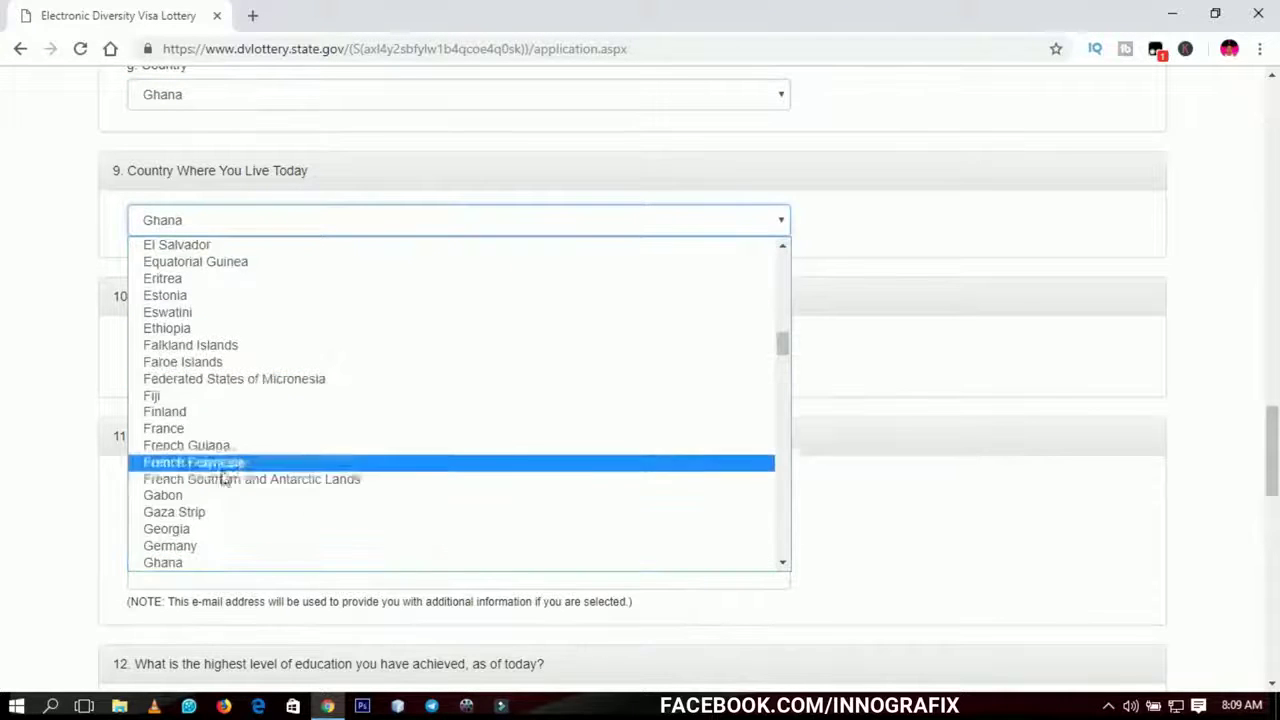
pyautogui.click(183, 563)
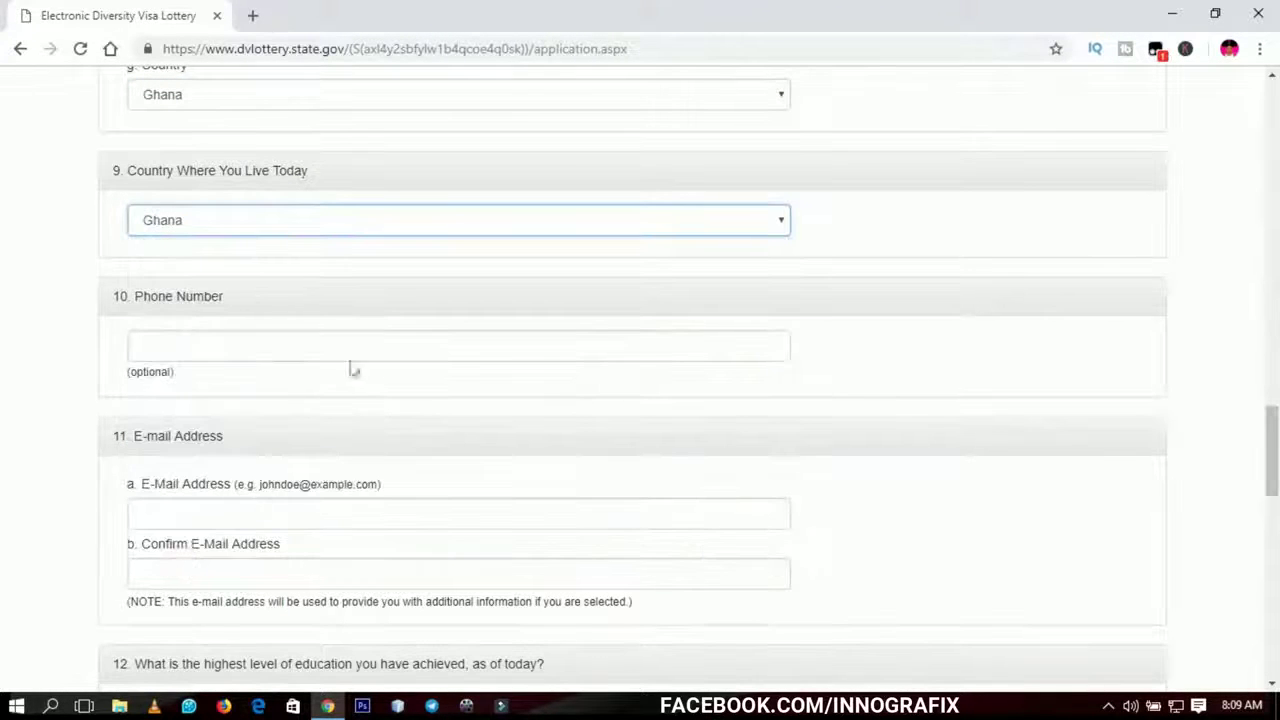
pyautogui.scroll(-2, 1272, 413)
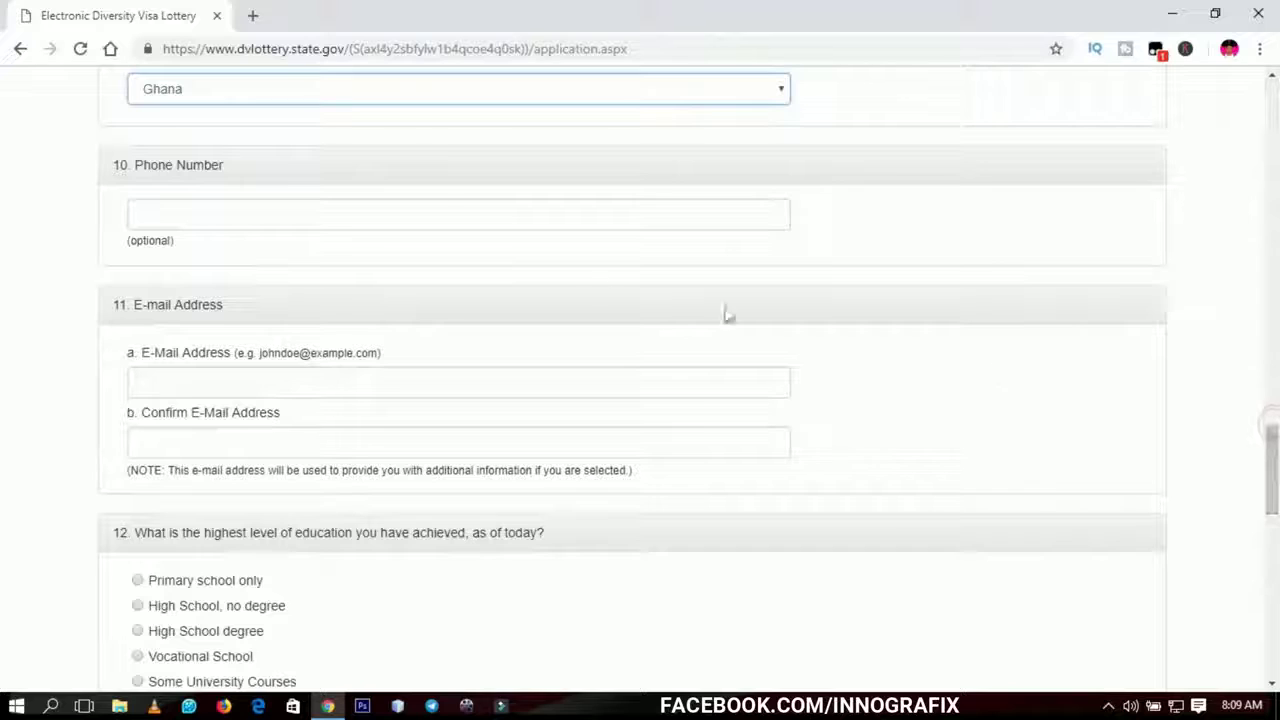
pyautogui.click(328, 213)
pyautogui.click(52, 230)
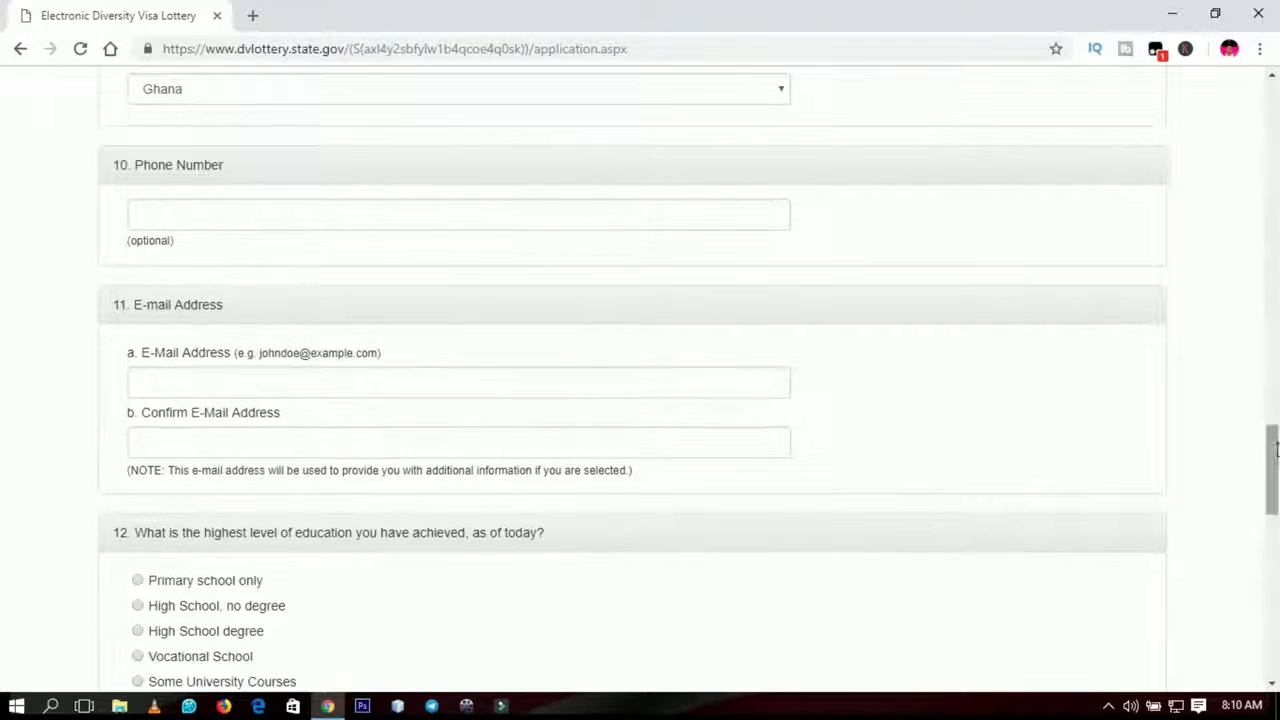
pyautogui.moveTo(1275, 450); pyautogui.dragTo(1276, 459)
# - Enter the entrant's e-mail address and repeat it in Confirm E-Mail Address
pyautogui.click(308, 305)
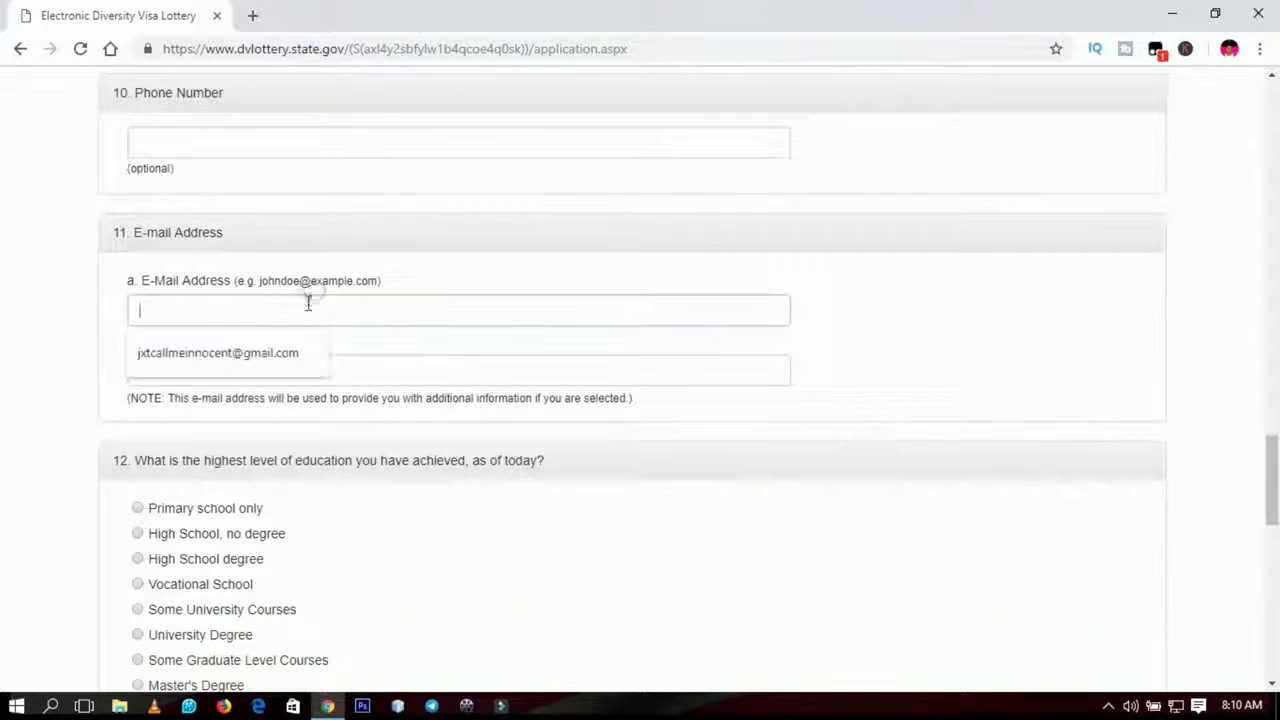
pyautogui.click(63, 322)
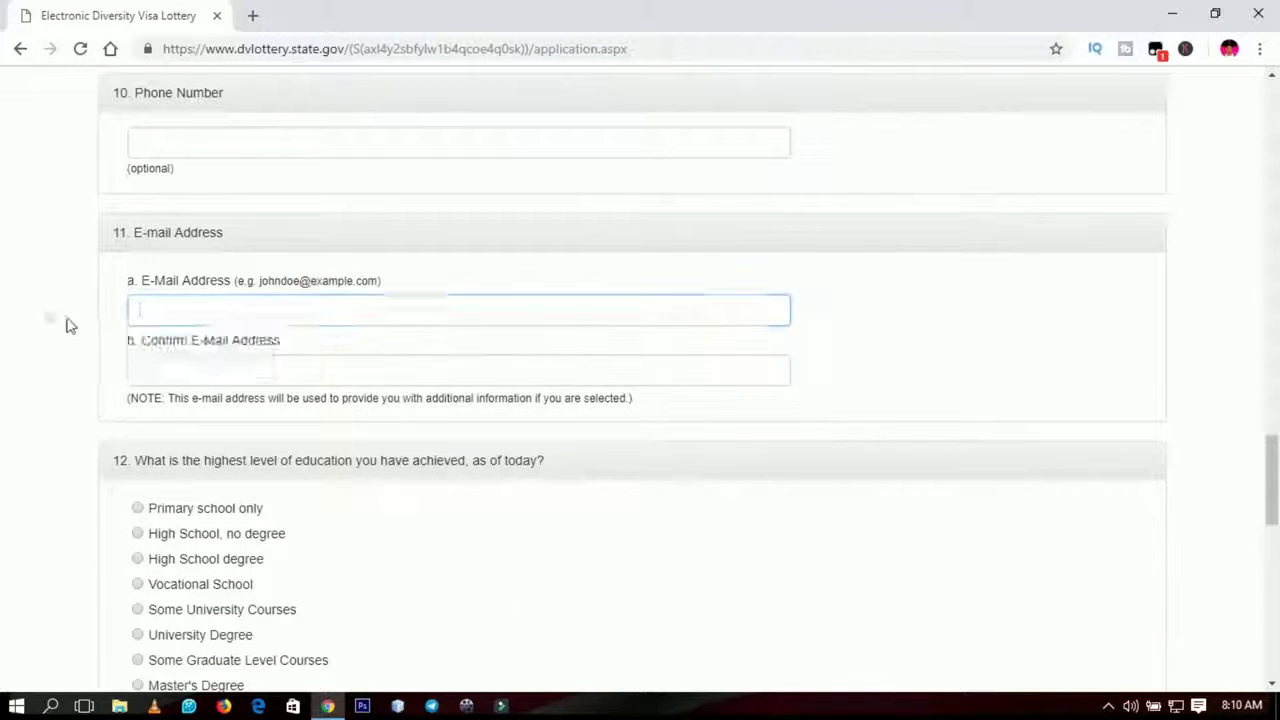
pyautogui.click(178, 318)
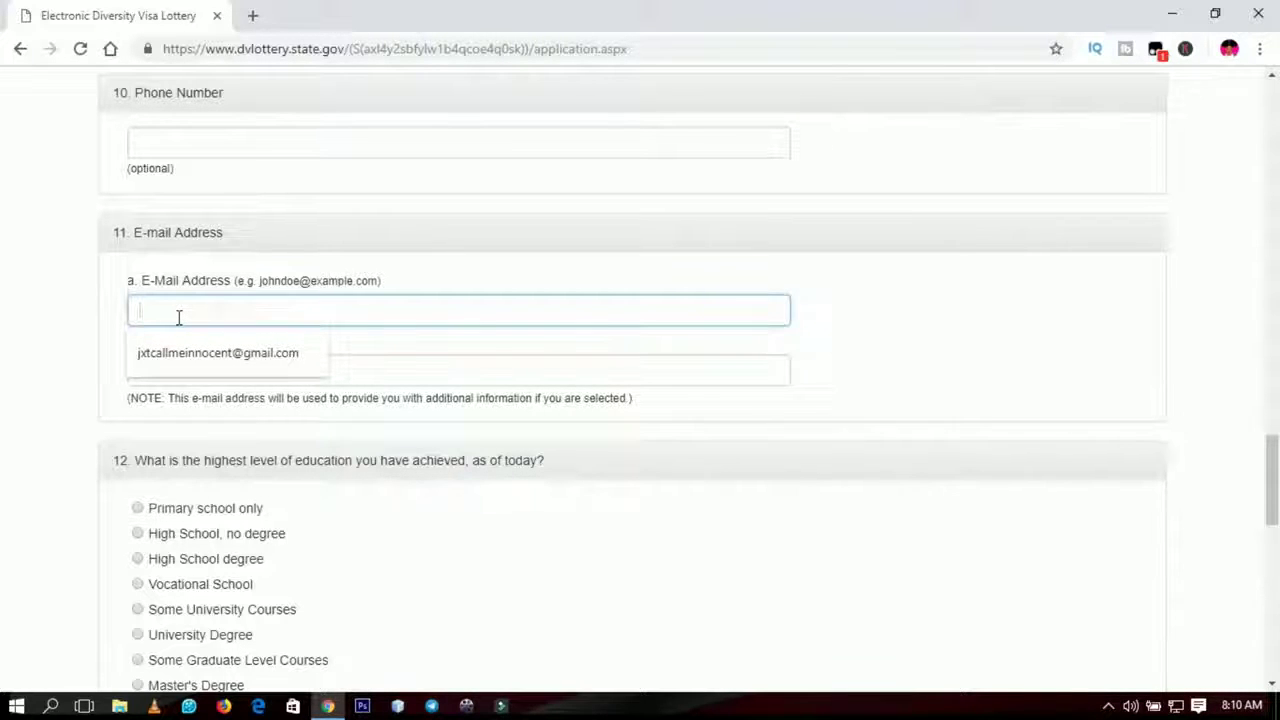
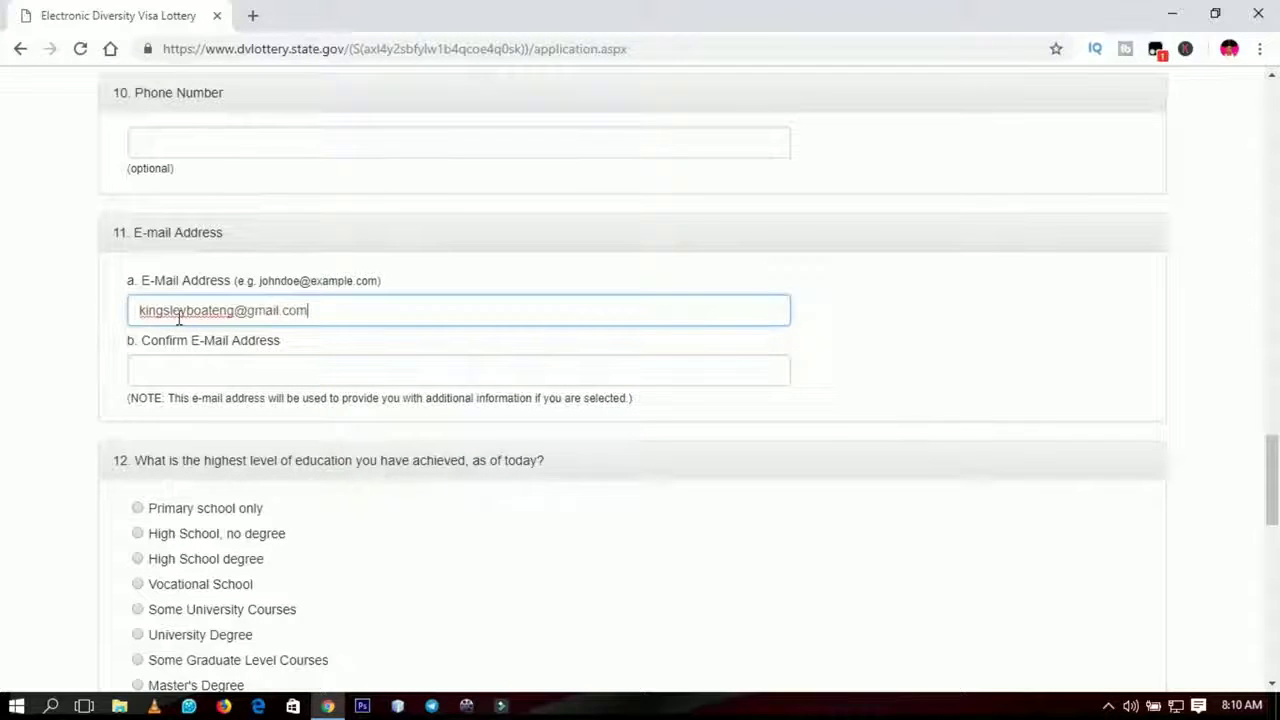
pyautogui.press('Tab')
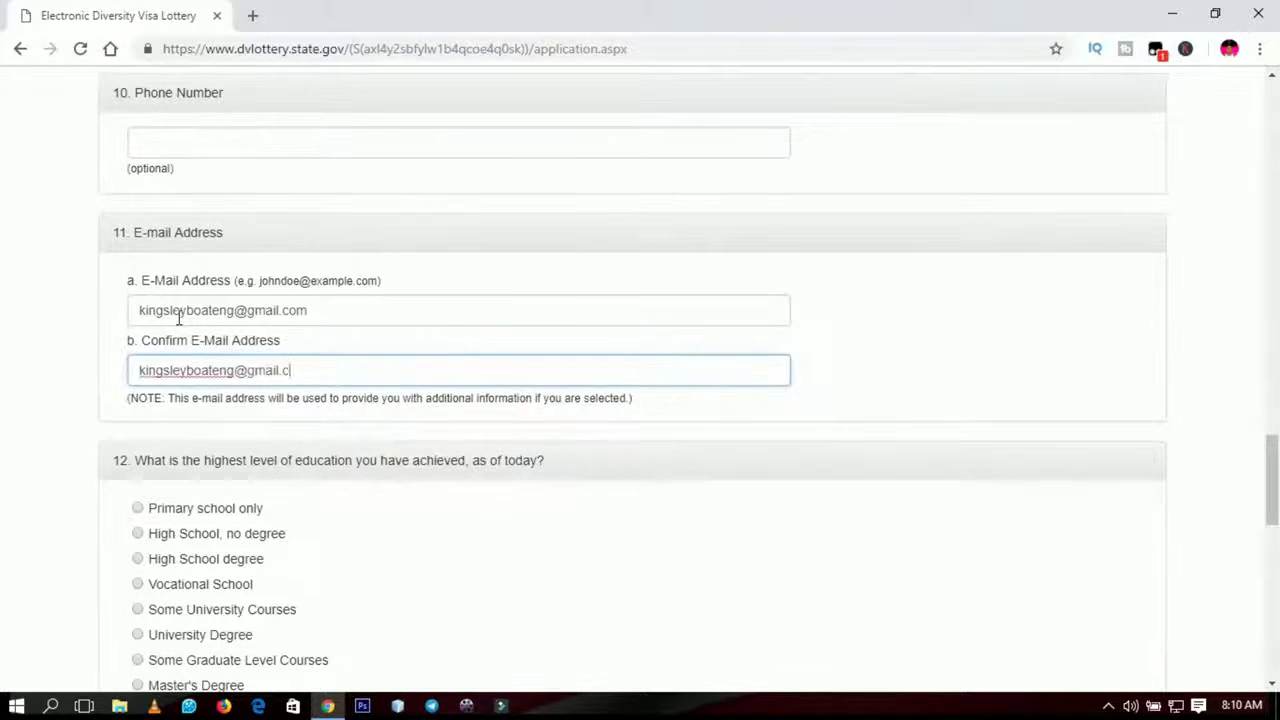
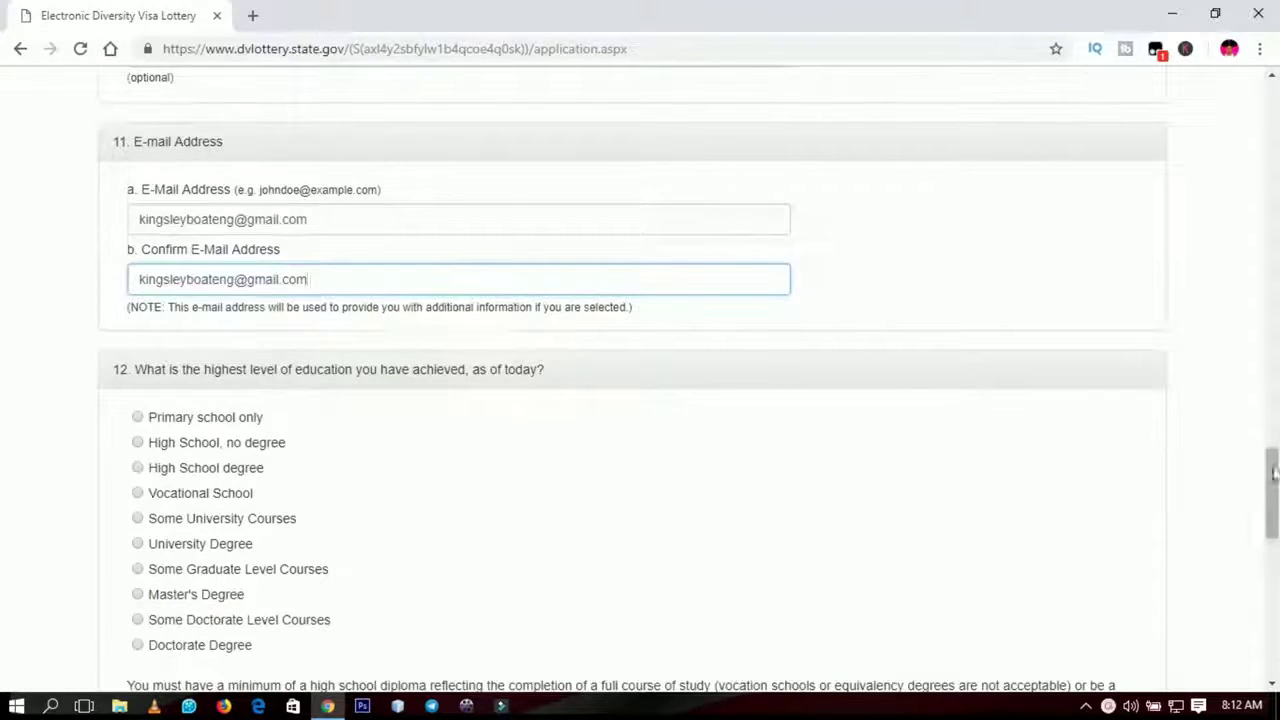
pyautogui.moveTo(1272, 470); pyautogui.dragTo(1275, 498)
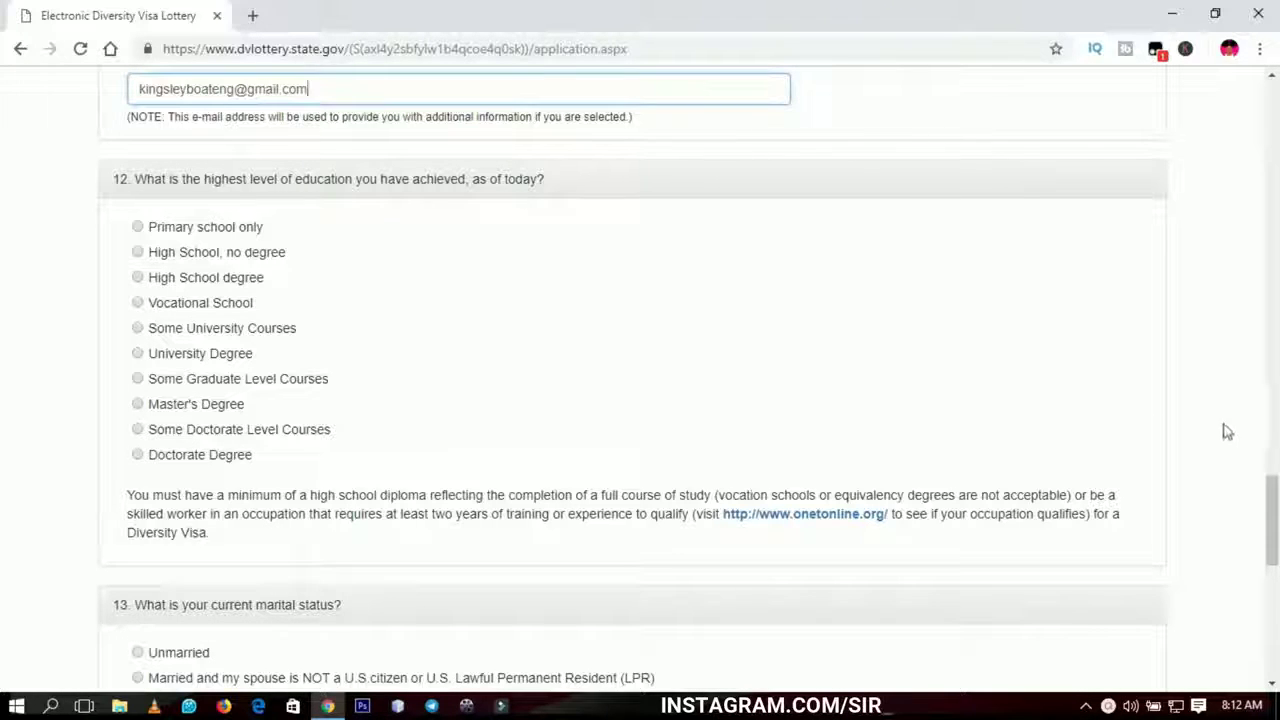
# - Choose Some University Courses as the question 12 education level
pyautogui.moveTo(1270, 486); pyautogui.dragTo(1273, 497)
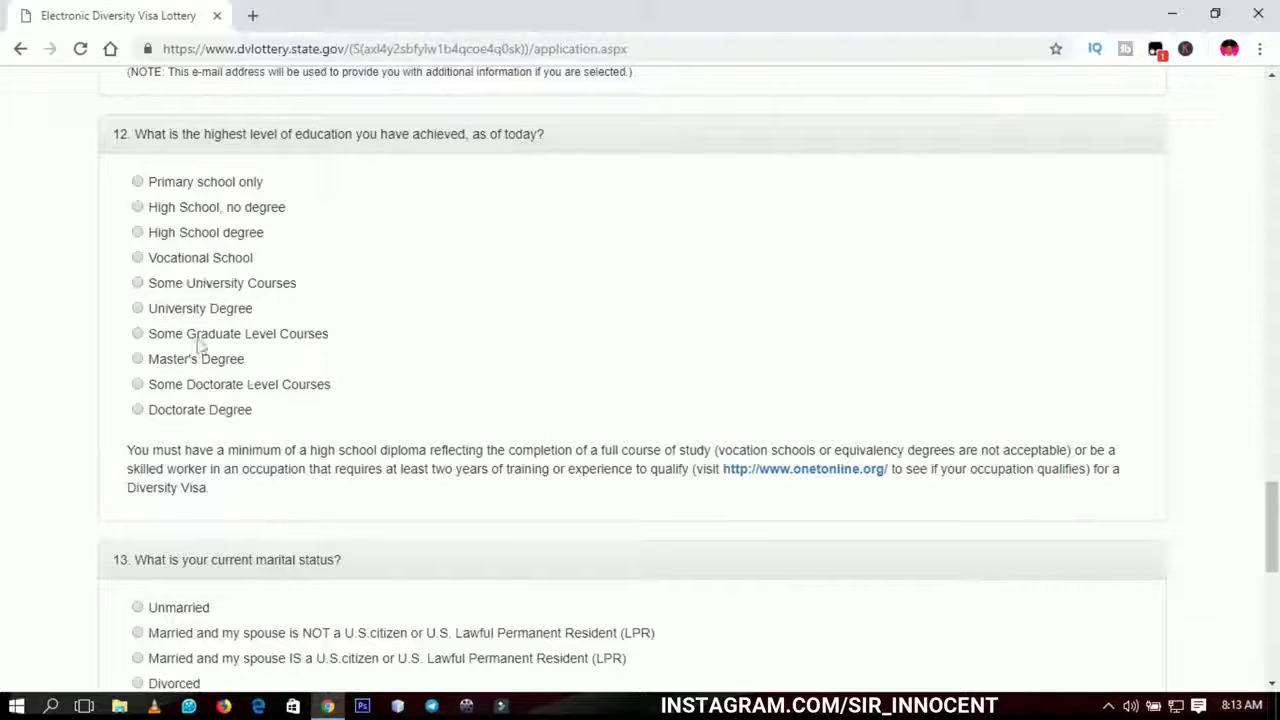
pyautogui.click(139, 285)
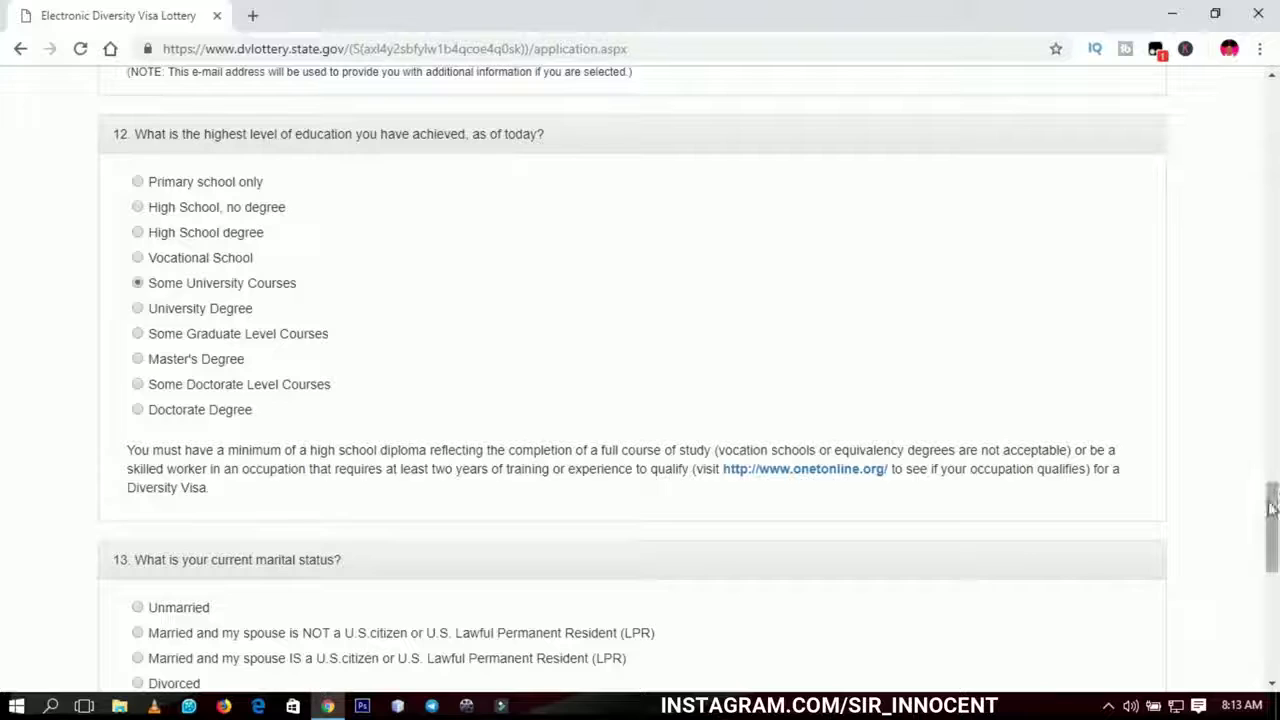
pyautogui.moveTo(1273, 515); pyautogui.dragTo(1274, 544)
pyautogui.moveTo(125, 228); pyautogui.dragTo(712, 227)
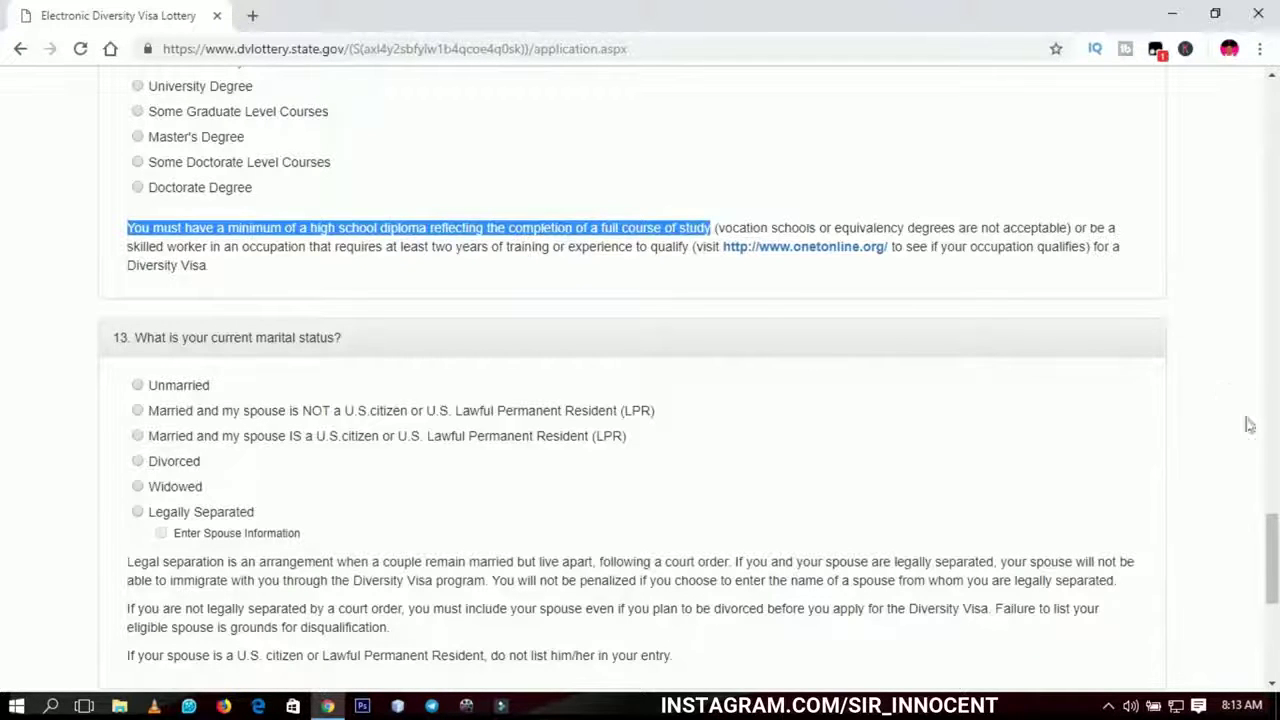
# - Select Unmarried for question 13 marital status
pyautogui.click(1274, 513)
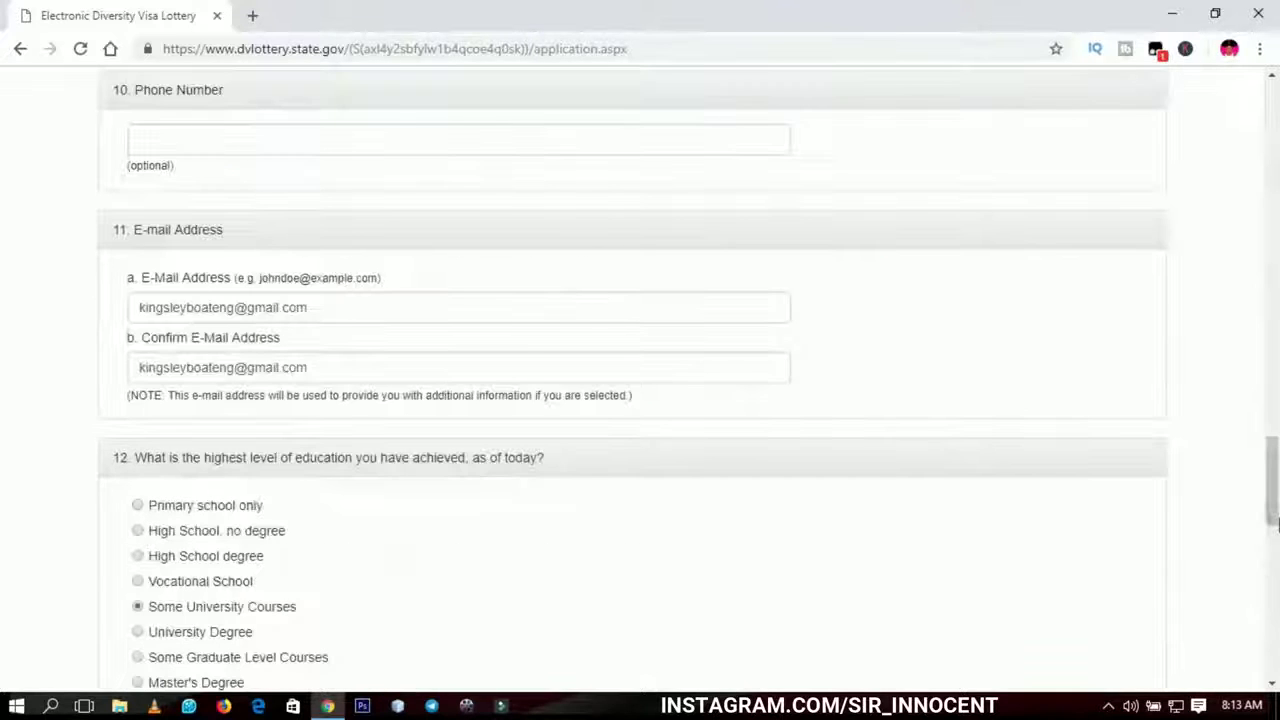
pyautogui.moveTo(1274, 493); pyautogui.dragTo(1274, 593)
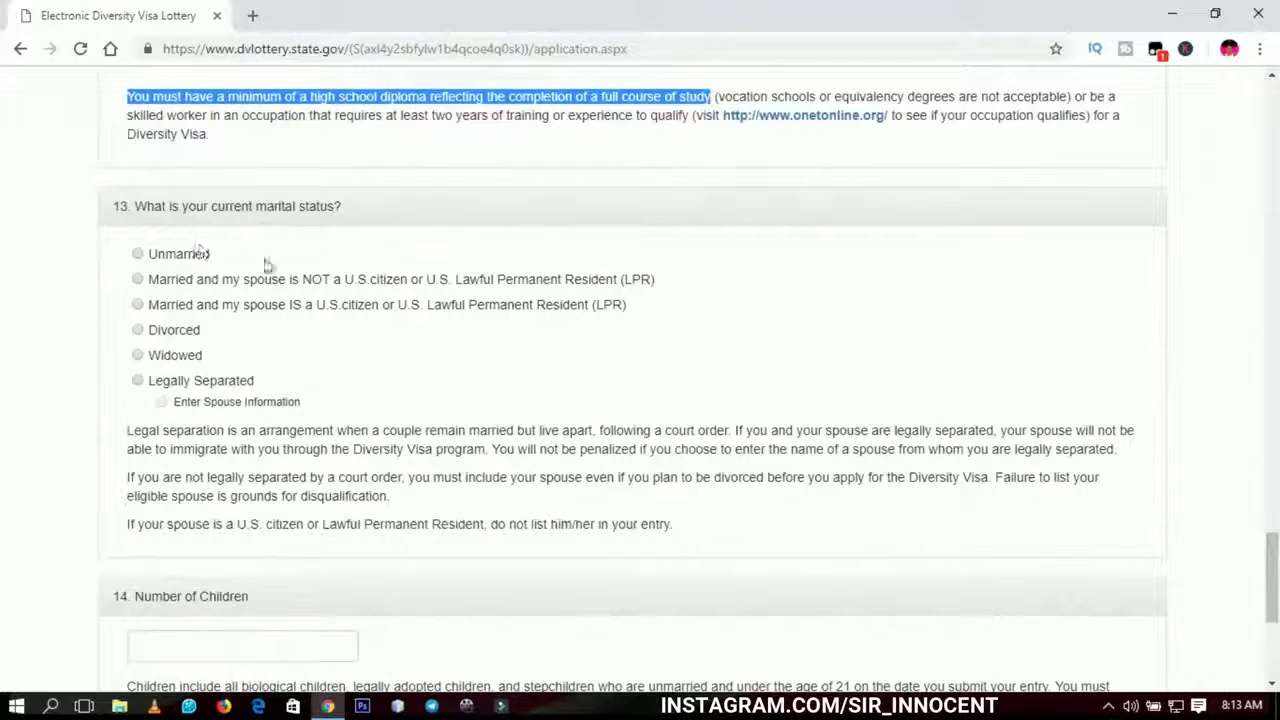
pyautogui.click(480, 220)
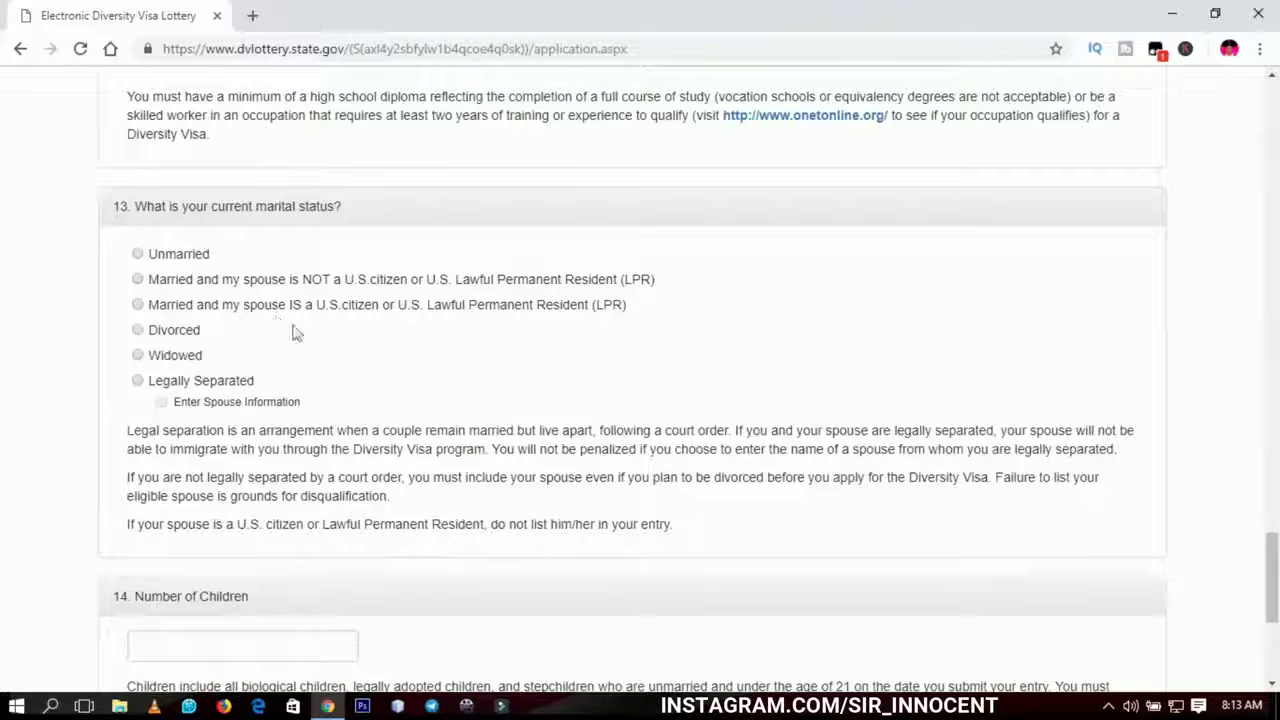
pyautogui.moveTo(1274, 559); pyautogui.dragTo(1275, 571)
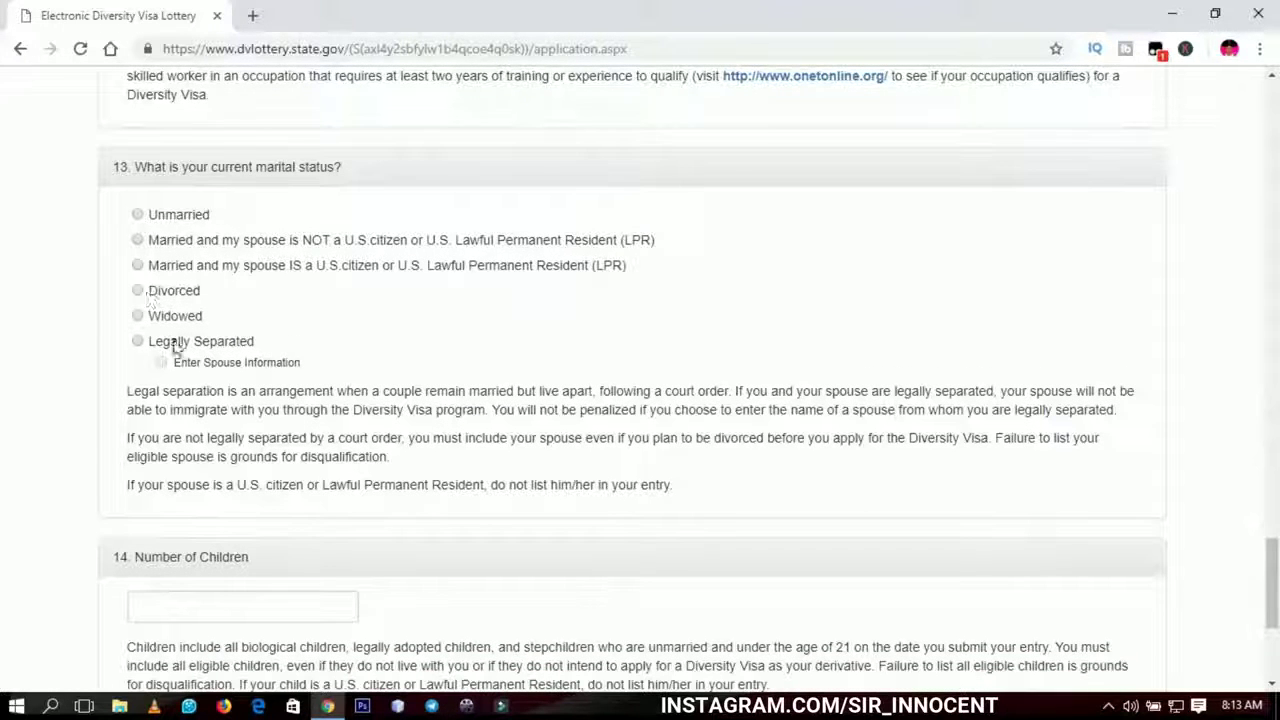
pyautogui.click(138, 215)
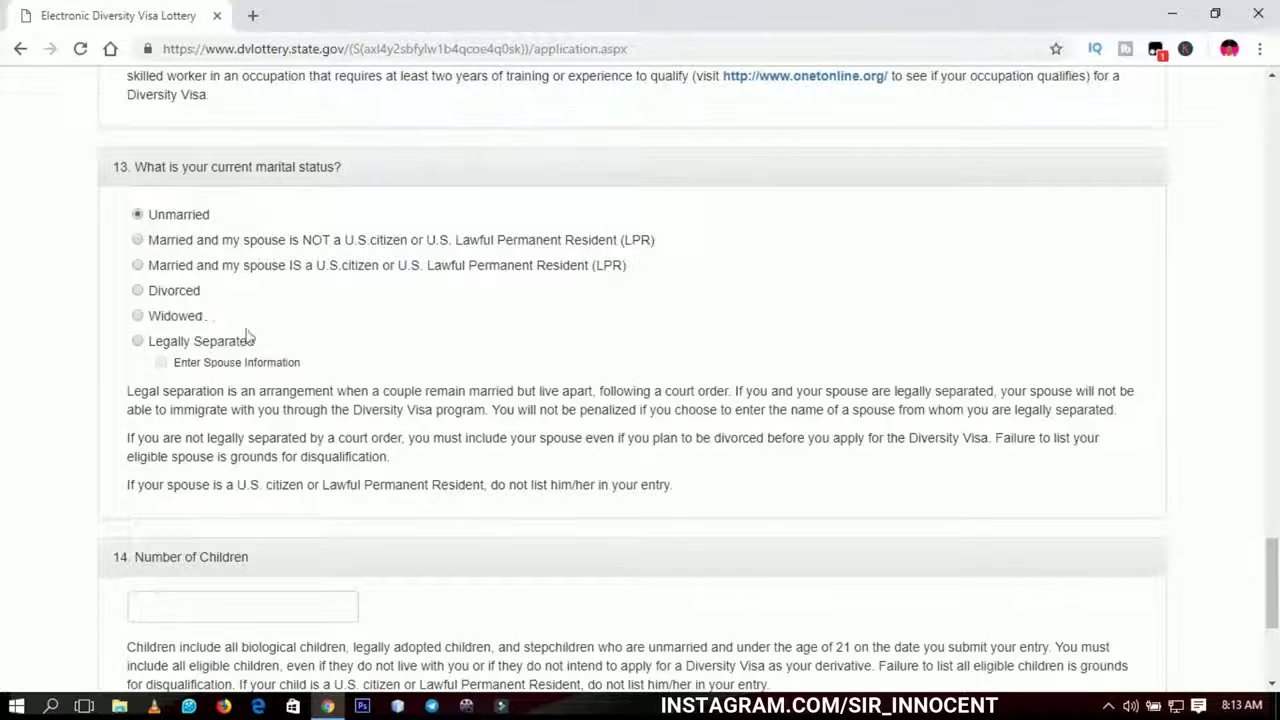
pyautogui.scroll(-2, 1275, 562)
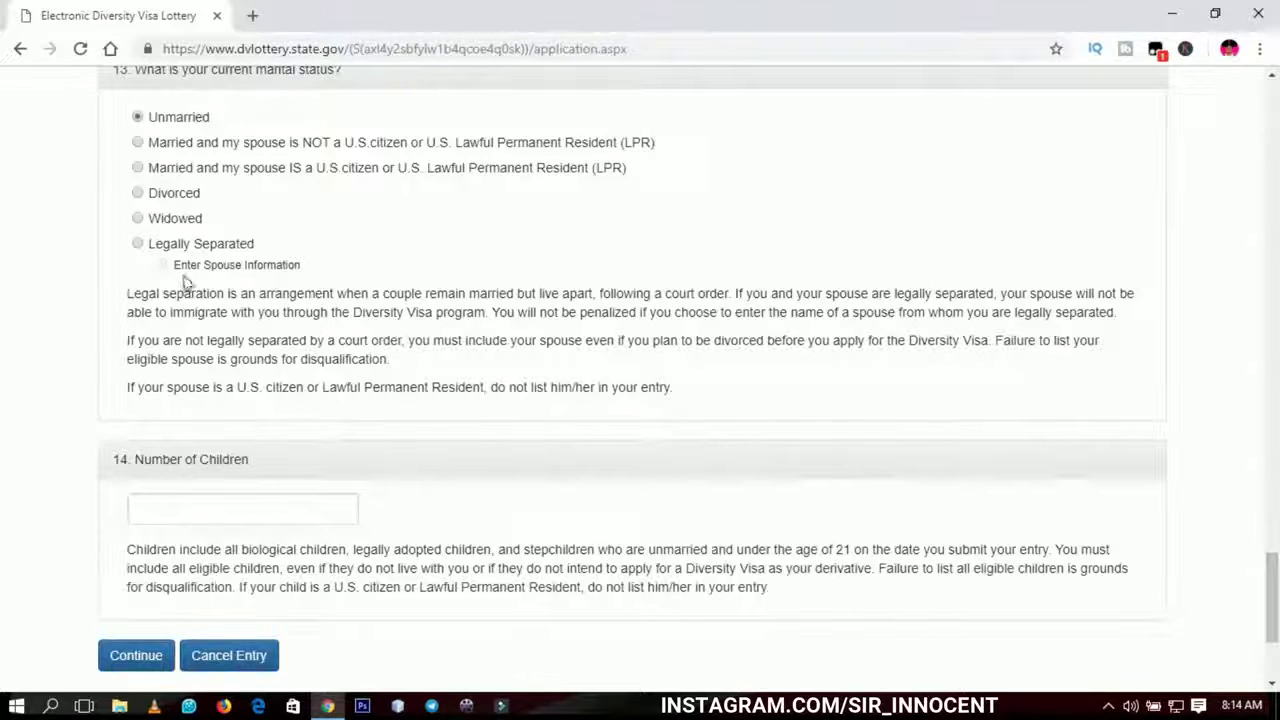
# - Enter 0 for question 14, Number of Children
pyautogui.moveTo(1273, 577); pyautogui.dragTo(1273, 607)
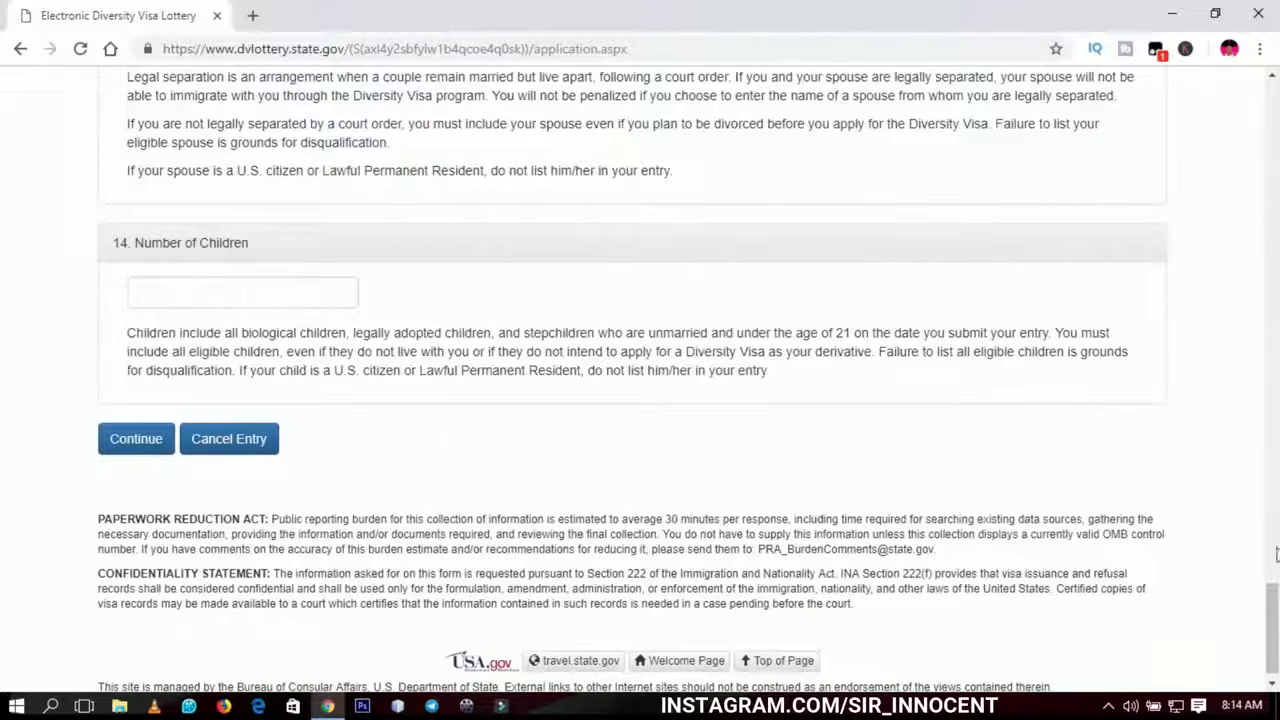
pyautogui.moveTo(1276, 580); pyautogui.dragTo(1275, 550)
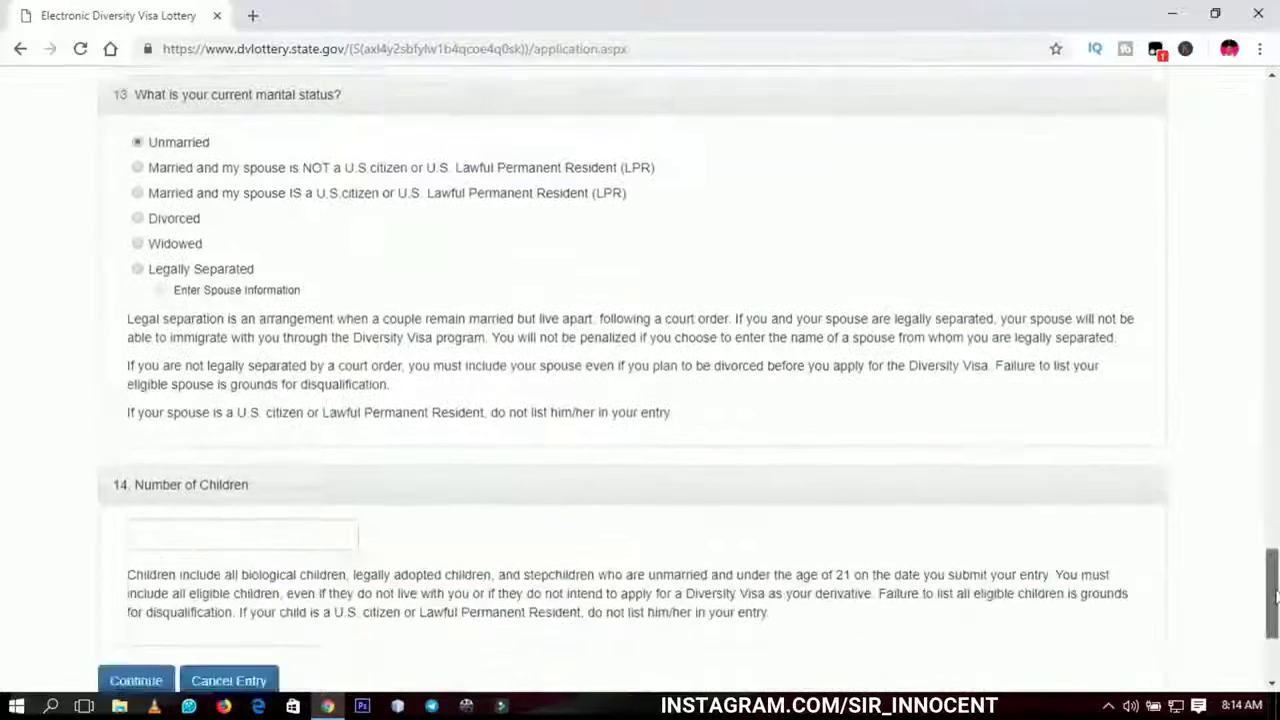
pyautogui.moveTo(1275, 597); pyautogui.dragTo(1275, 632)
pyautogui.click(214, 281)
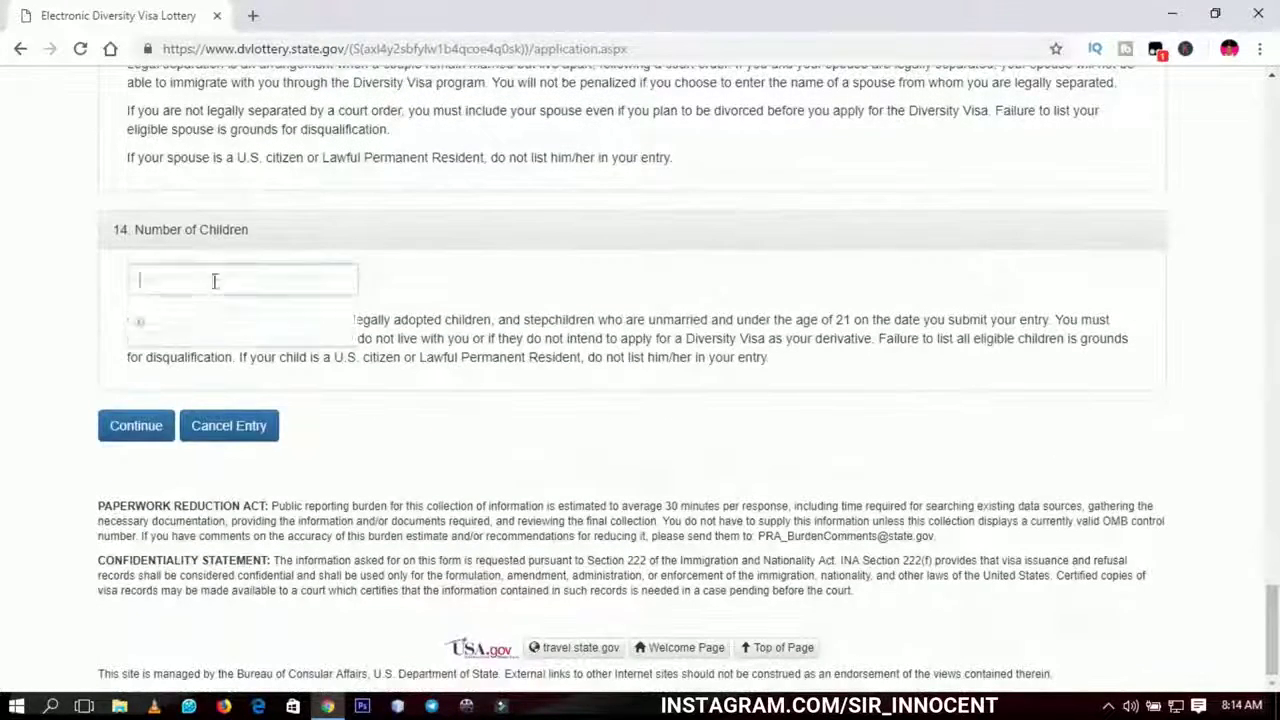
pyautogui.write('0')
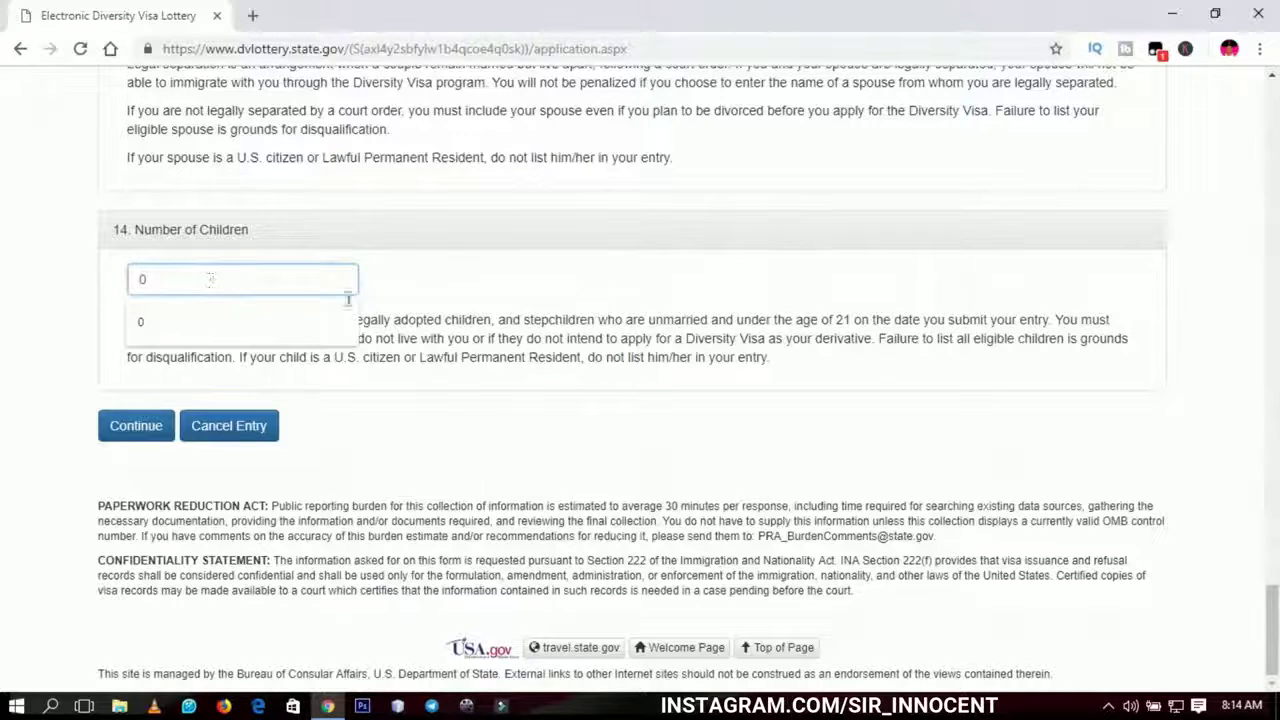
pyautogui.click(424, 292)
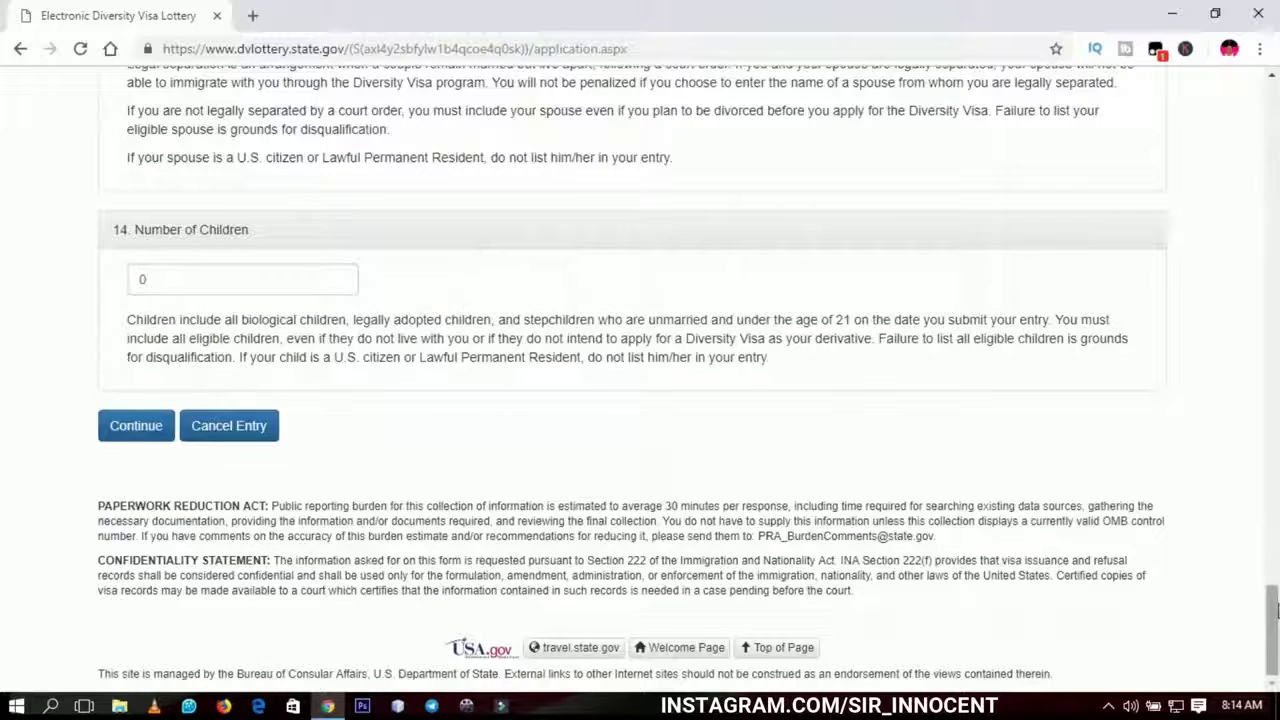
pyautogui.scroll(1, 1275, 603)
pyautogui.scroll(-1, 1275, 603)
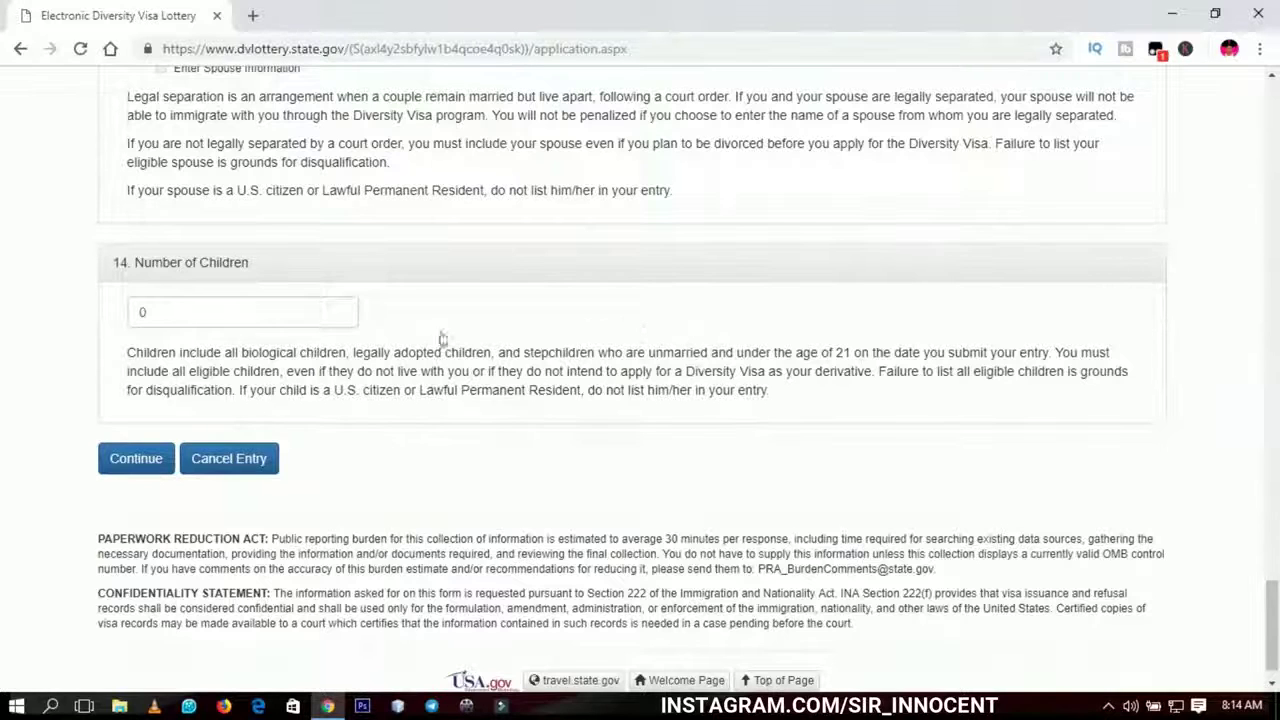
# - Read through the children explanation paragraph under question 14
pyautogui.click(160, 318)
pyautogui.moveTo(122, 357); pyautogui.dragTo(566, 371)
pyautogui.click(586, 346)
pyautogui.tripleClick(590, 350)
pyautogui.click(634, 343)
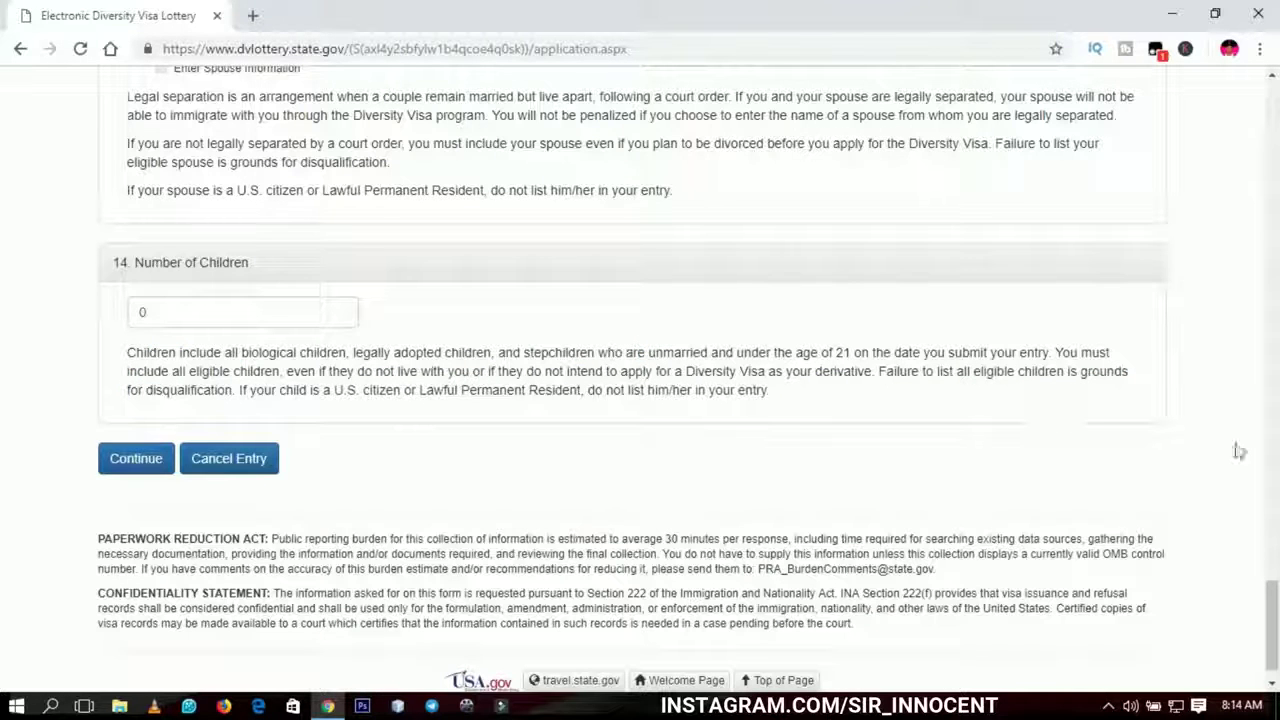
pyautogui.moveTo(1274, 612); pyautogui.dragTo(1274, 624)
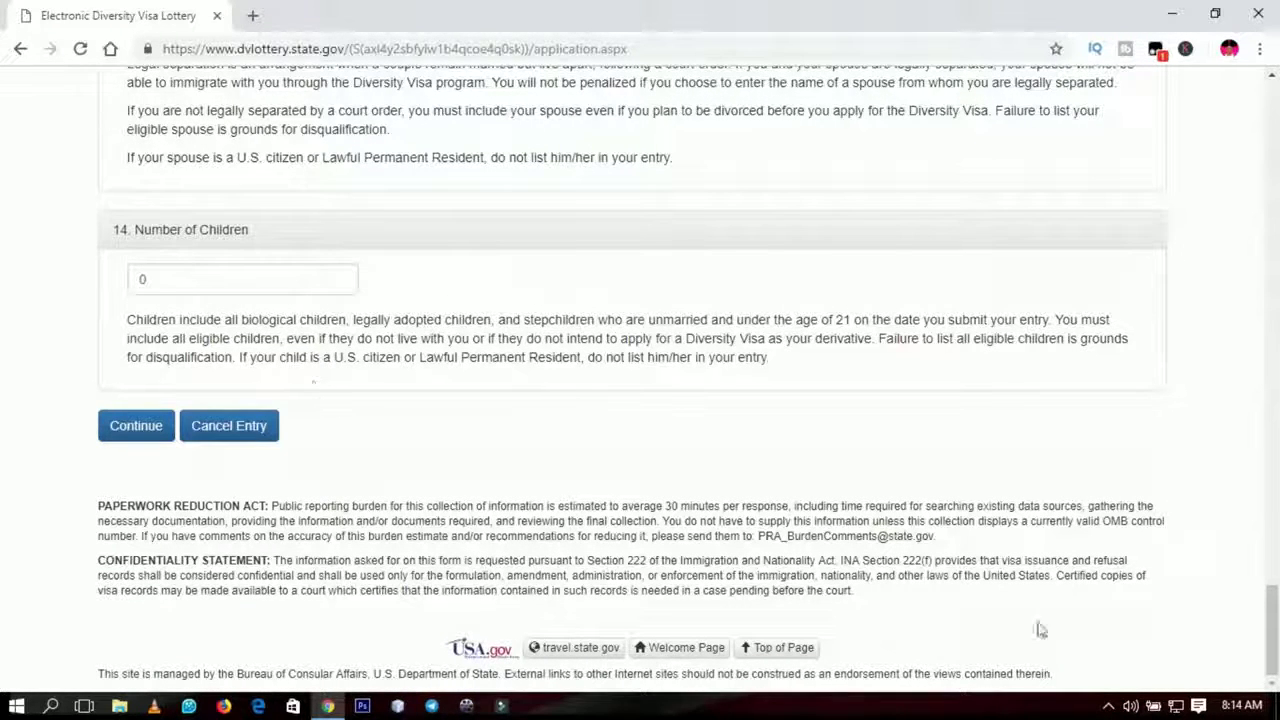
pyautogui.moveTo(1273, 625); pyautogui.dragTo(1273, 648)
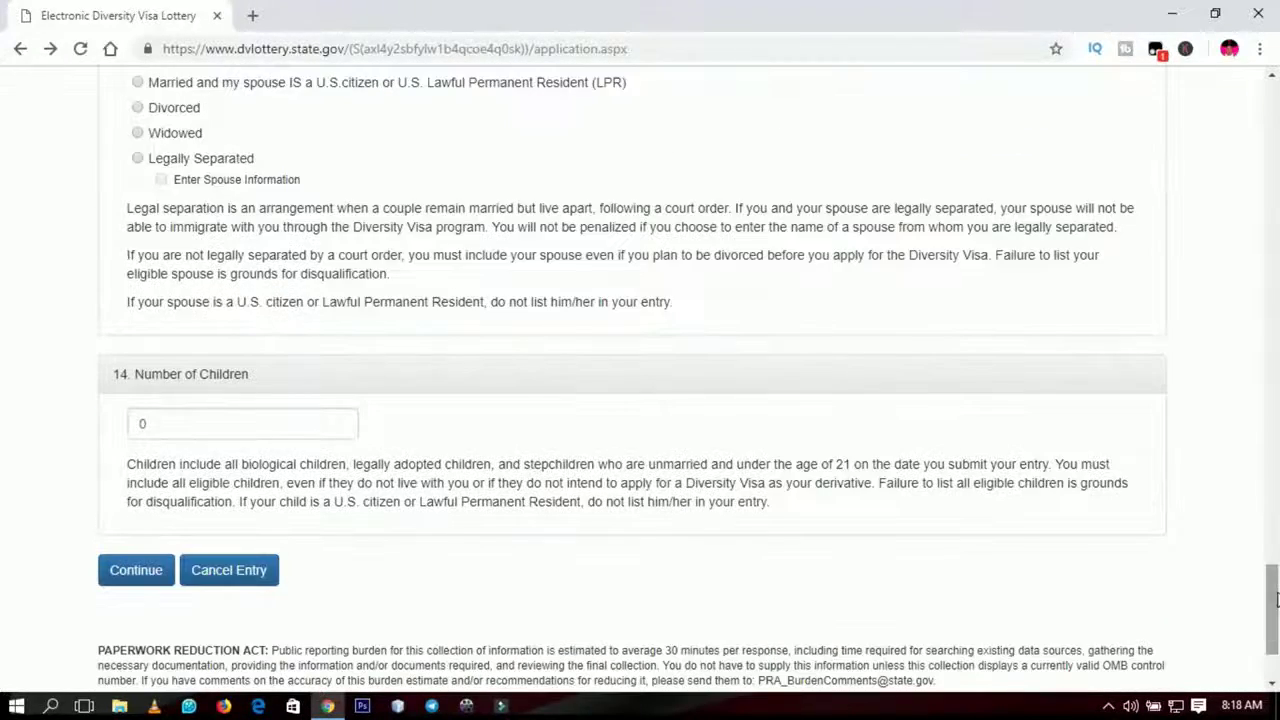
pyautogui.moveTo(1276, 598); pyautogui.dragTo(1260, 207)
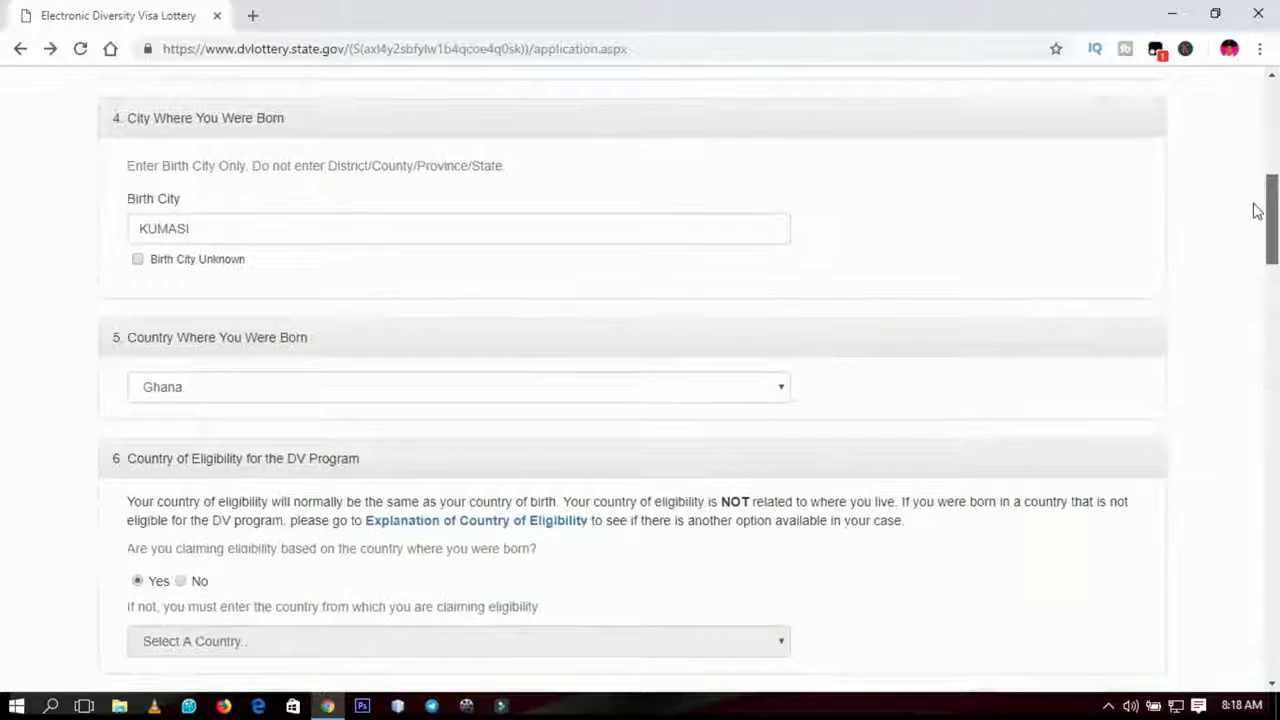
pyautogui.click(208, 226)
pyautogui.moveTo(208, 226); pyautogui.dragTo(112, 231)
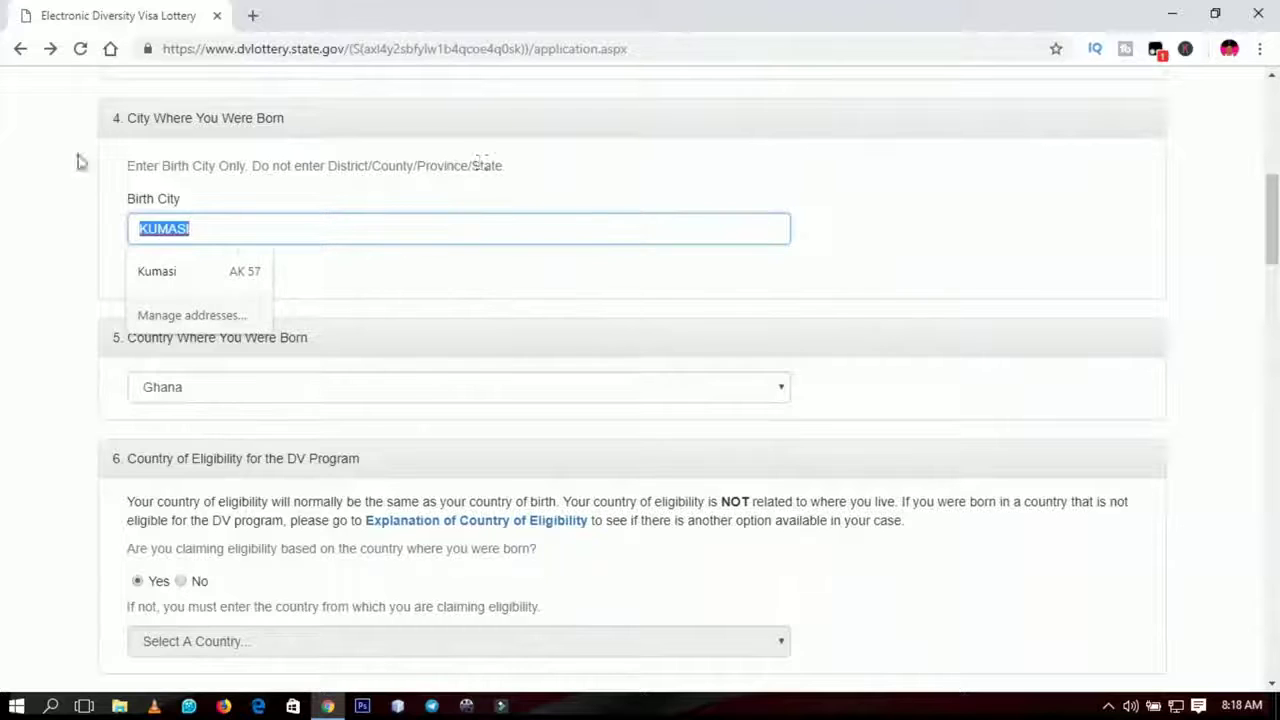
pyautogui.click(913, 275)
pyautogui.moveTo(1272, 220); pyautogui.dragTo(1272, 420)
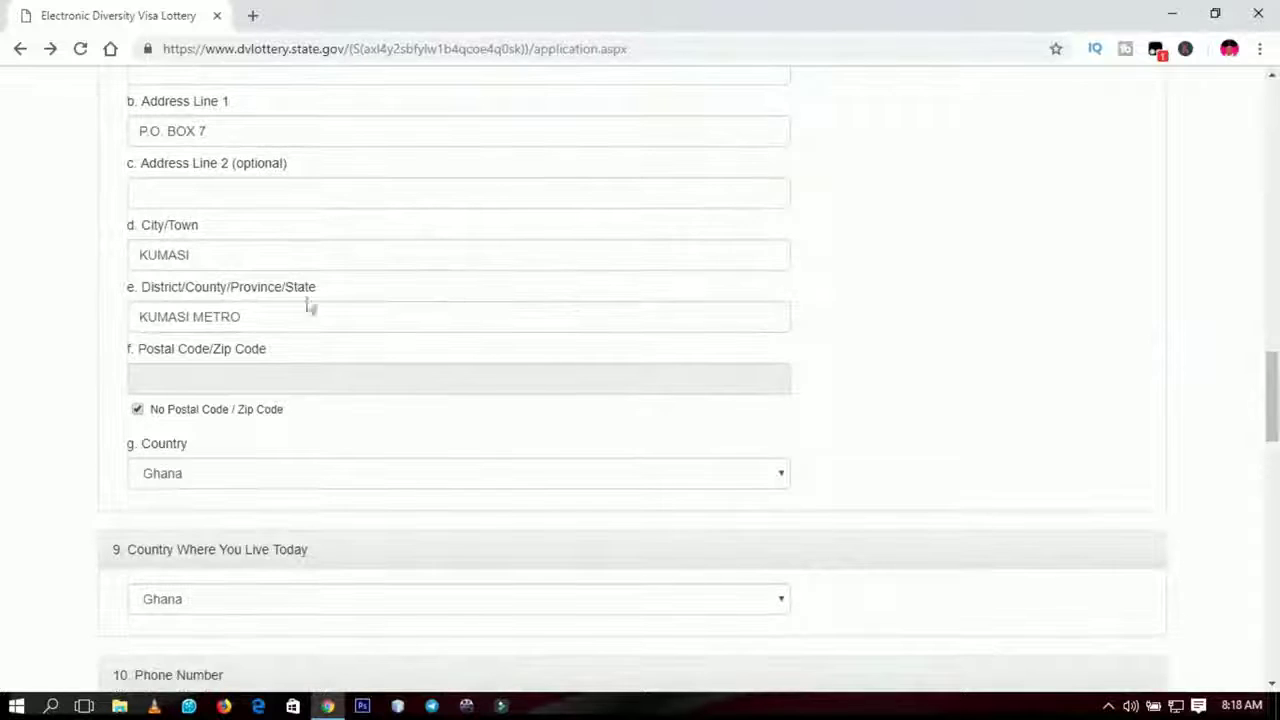
pyautogui.moveTo(263, 316); pyautogui.dragTo(136, 316)
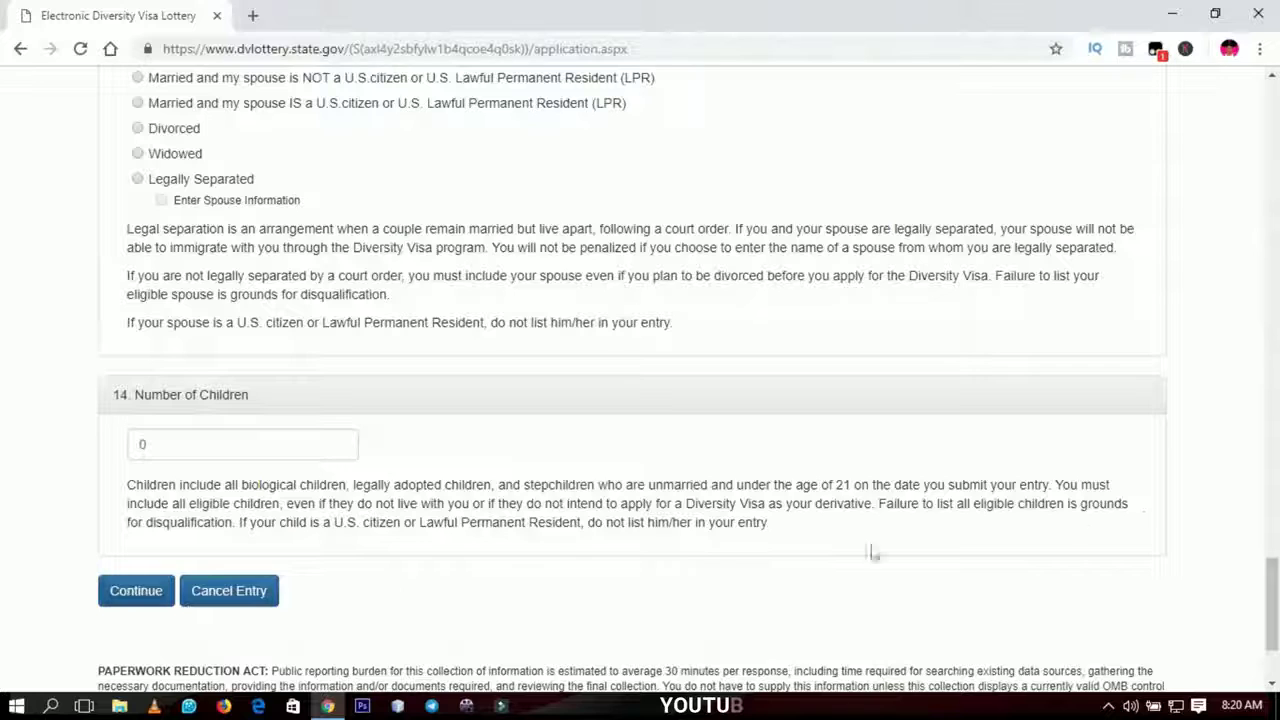
pyautogui.moveTo(1274, 617); pyautogui.dragTo(1274, 335)
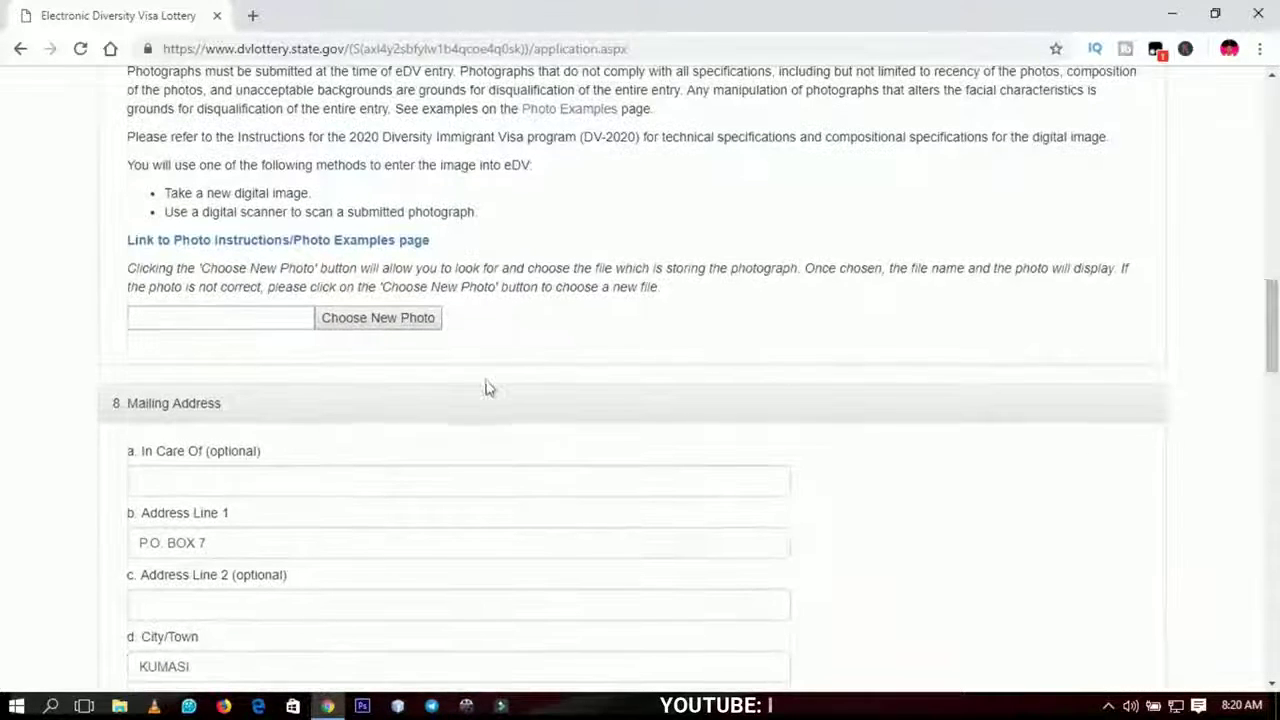
# - Replace the entrant photograph with PIC.jpg from the Desktop
pyautogui.click(399, 322)
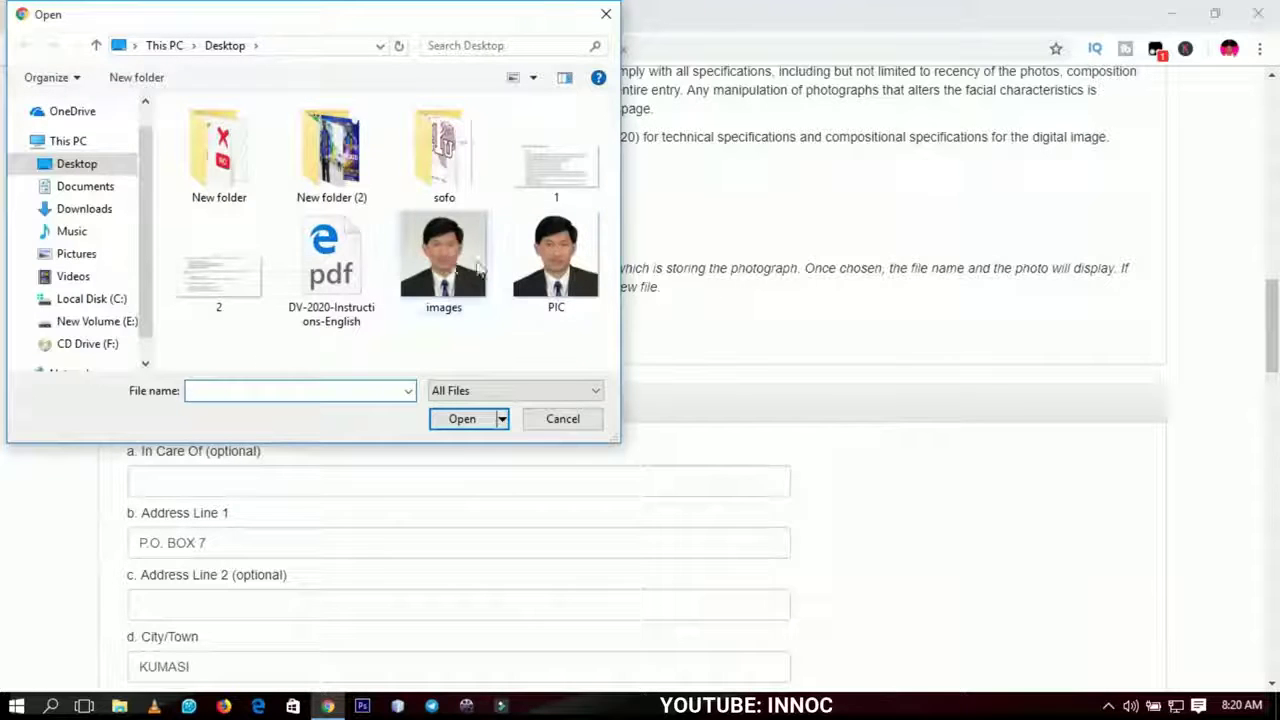
pyautogui.click(550, 259)
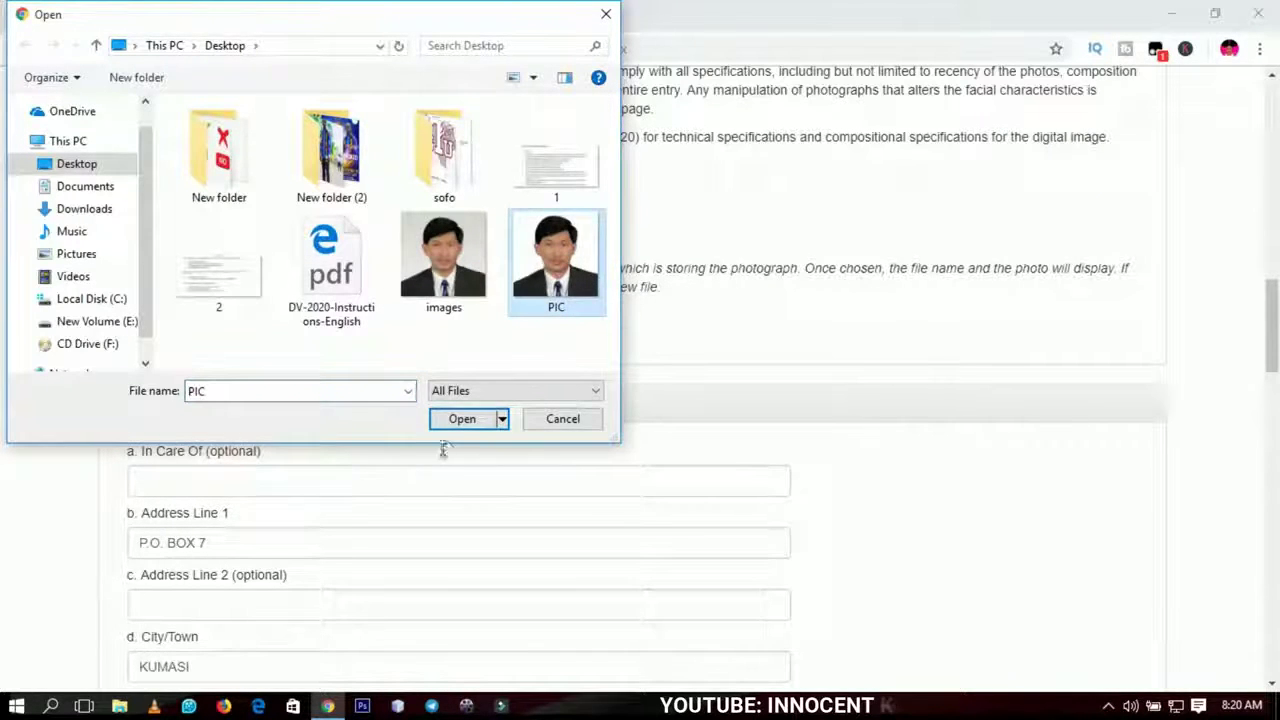
pyautogui.click(462, 419)
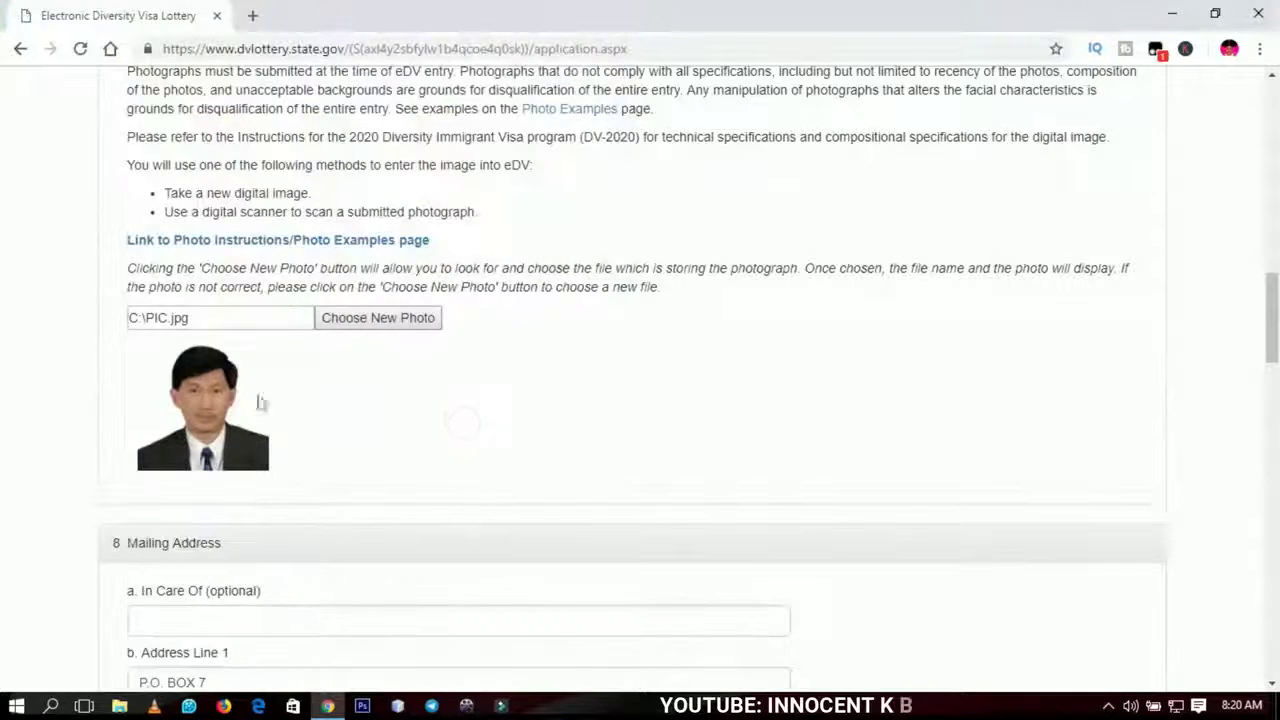
pyautogui.moveTo(1272, 300); pyautogui.dragTo(1274, 600)
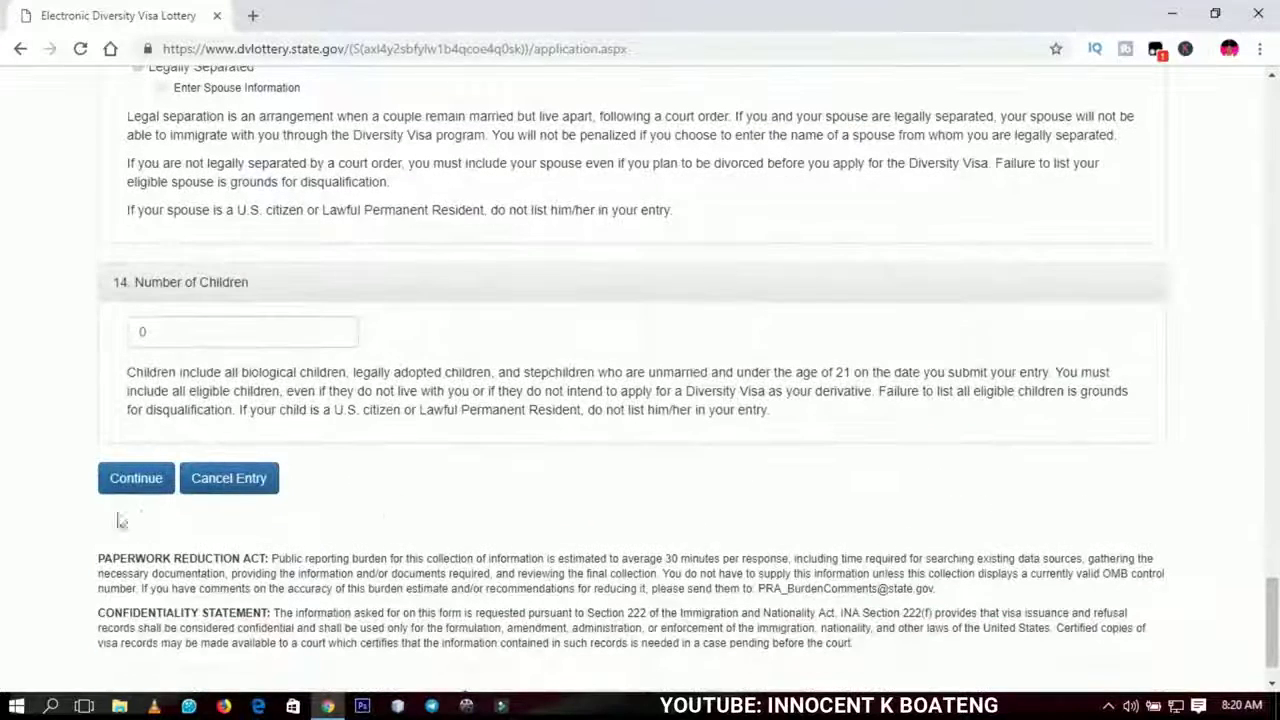
# - Continue to the Part One review page and check every answer, from name to 0 children, down to Submit
pyautogui.click(133, 482)
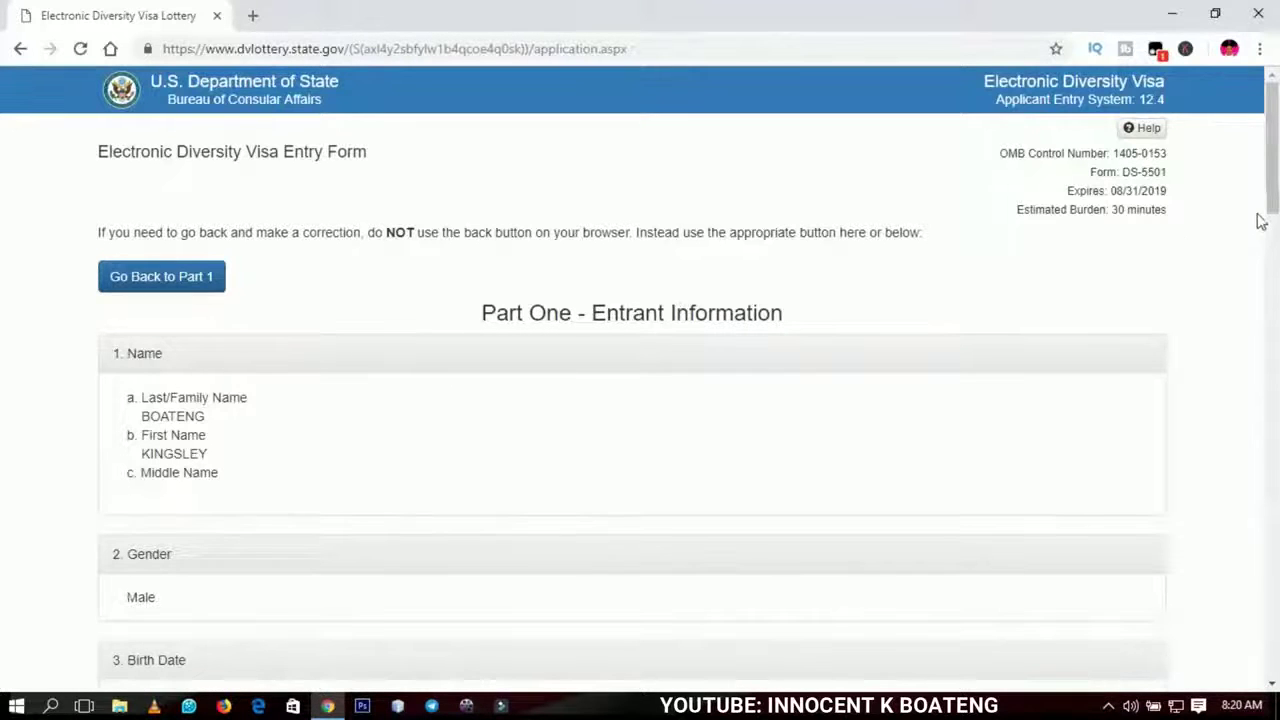
pyautogui.scroll(-3, 1275, 165)
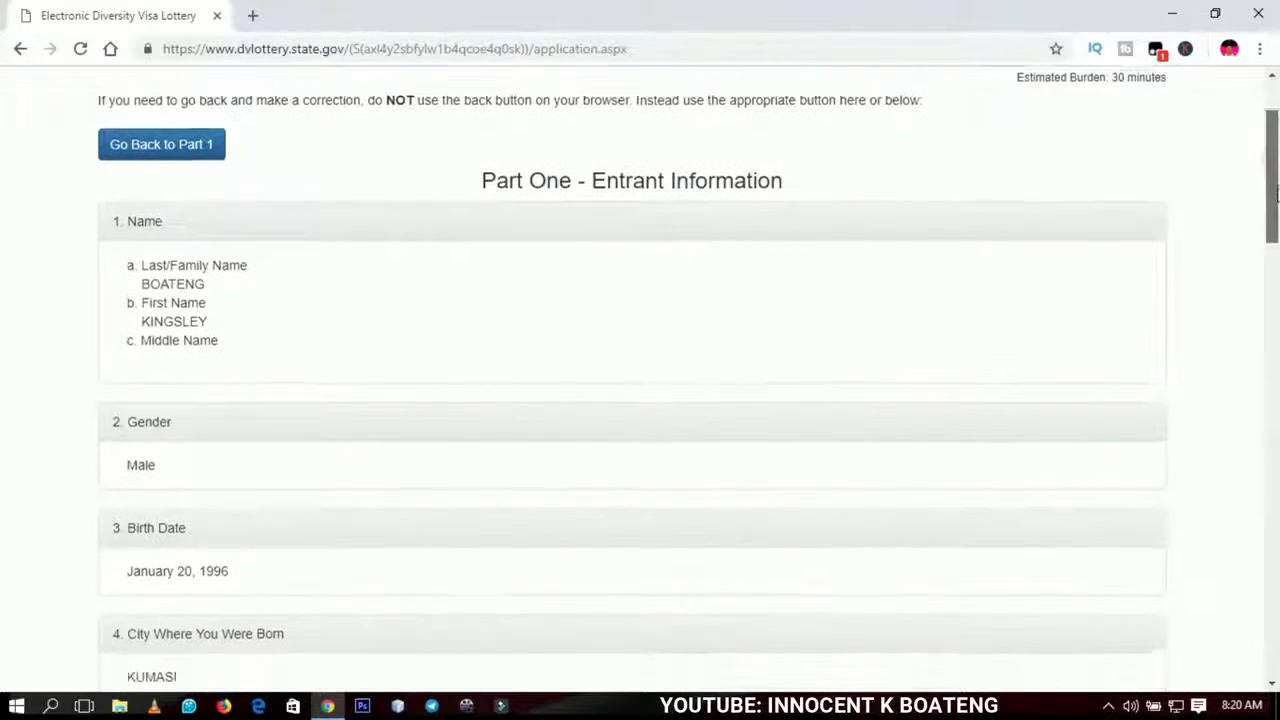
pyautogui.moveTo(1275, 165); pyautogui.dragTo(1276, 465)
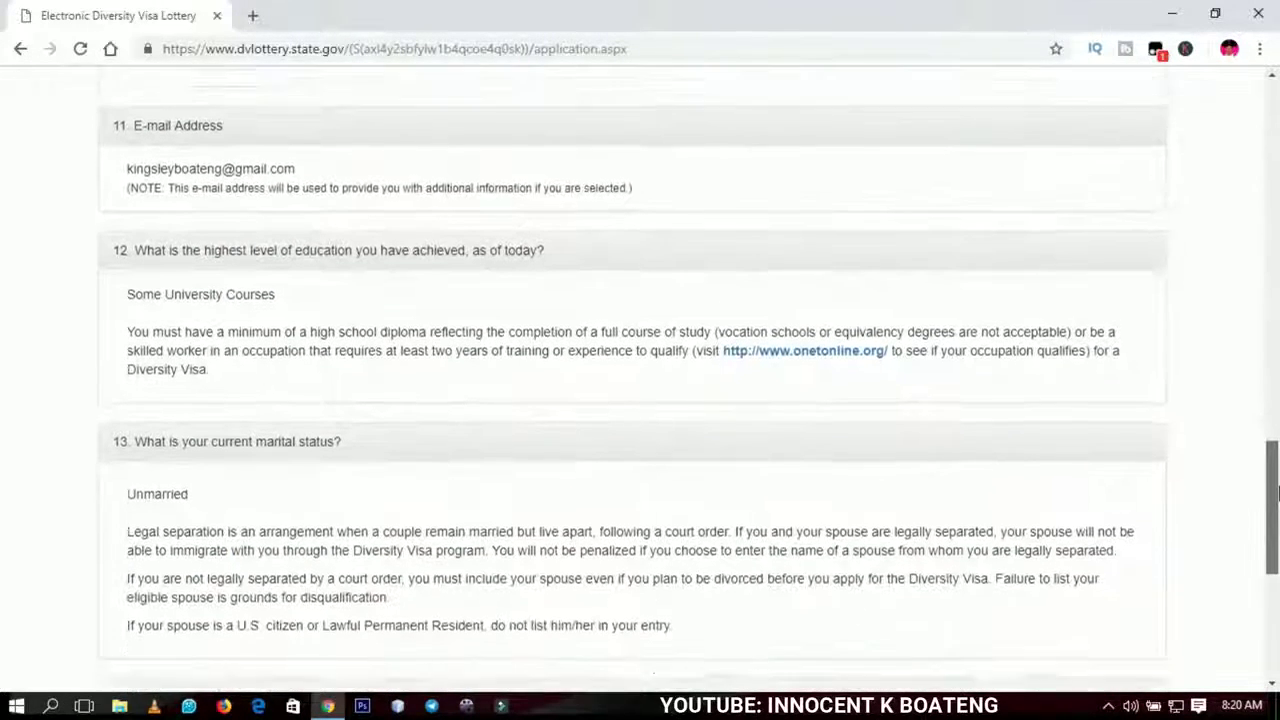
pyautogui.moveTo(1276, 490); pyautogui.dragTo(1276, 120)
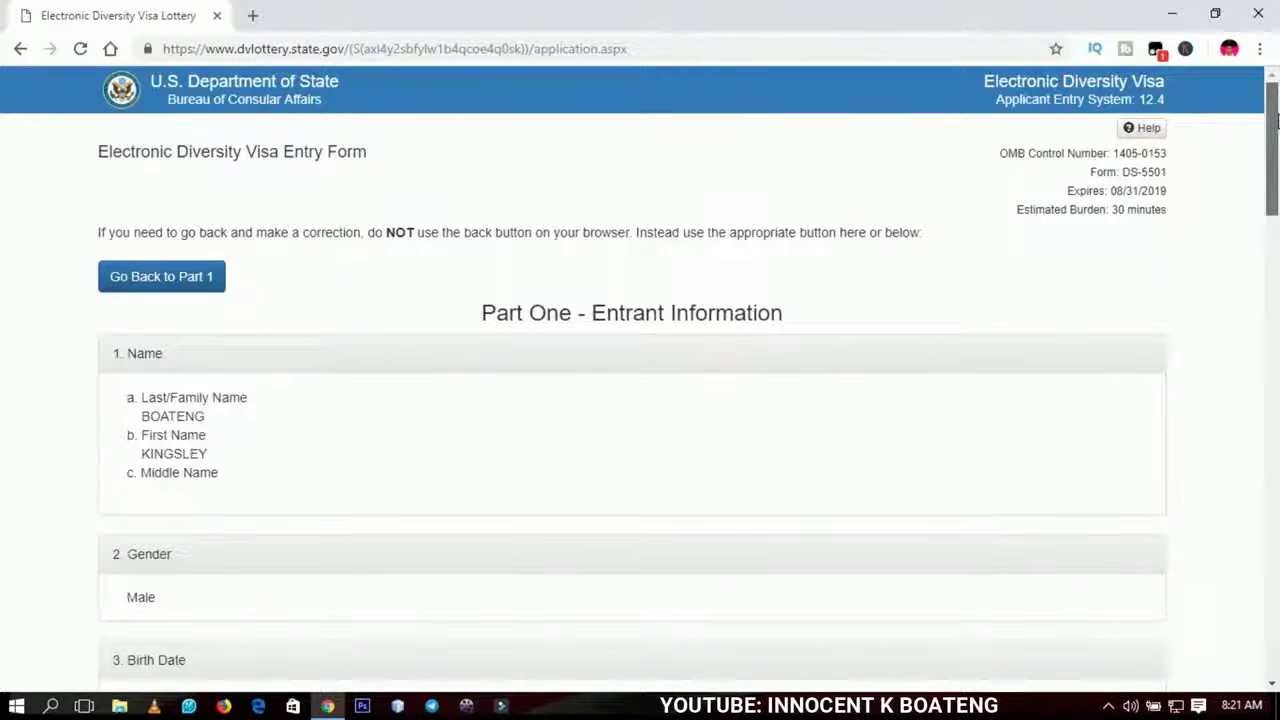
pyautogui.moveTo(1276, 148); pyautogui.dragTo(1268, 580)
pyautogui.click(134, 511)
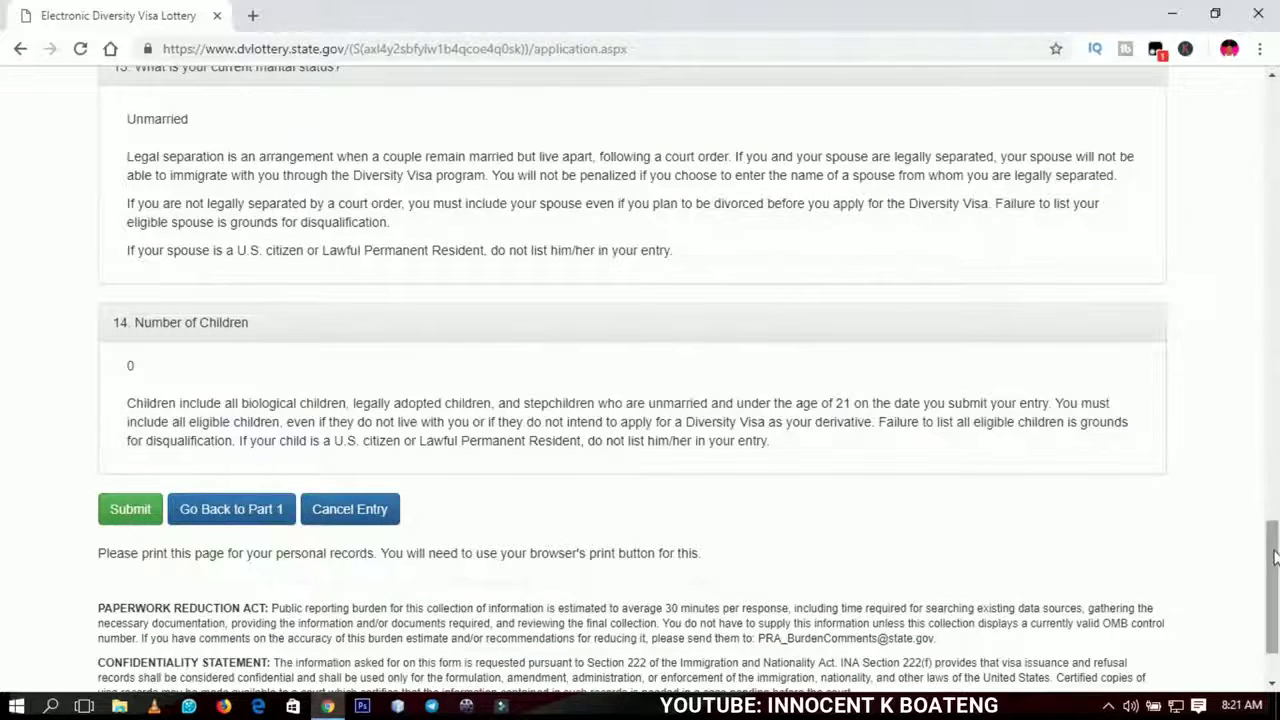
pyautogui.moveTo(1275, 557); pyautogui.dragTo(1272, 120)
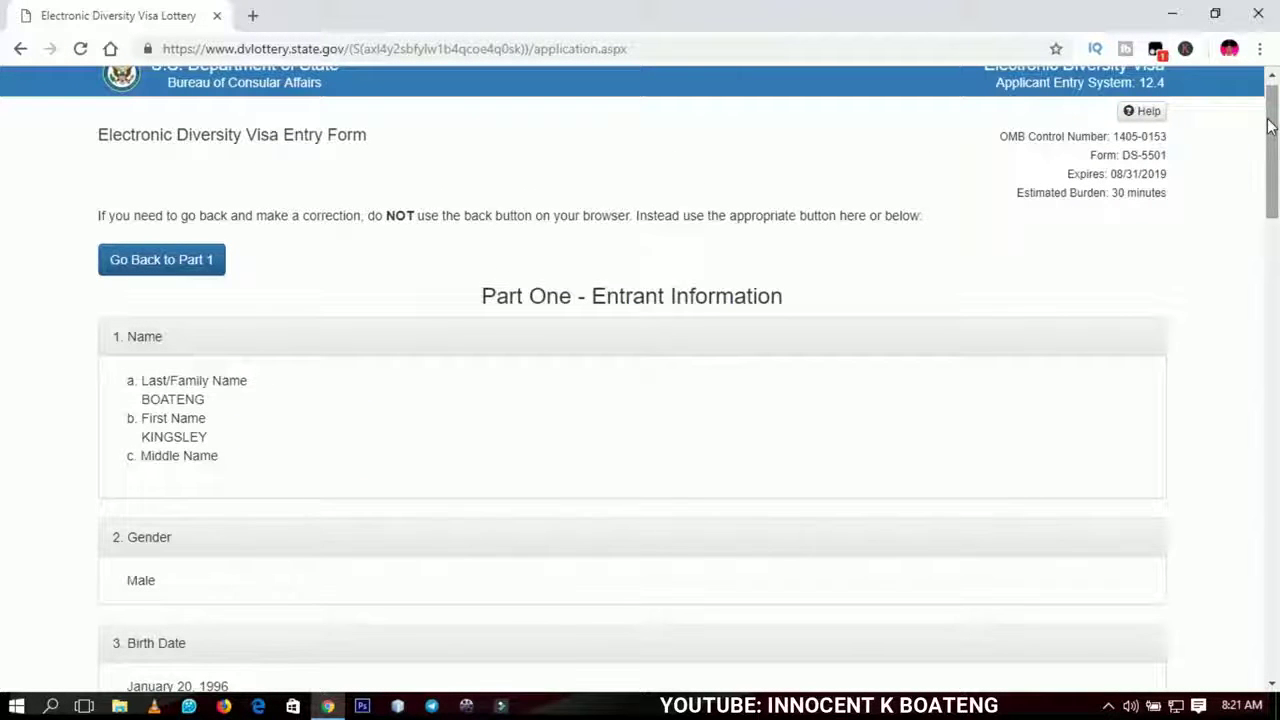
pyautogui.moveTo(1274, 125); pyautogui.dragTo(1240, 547)
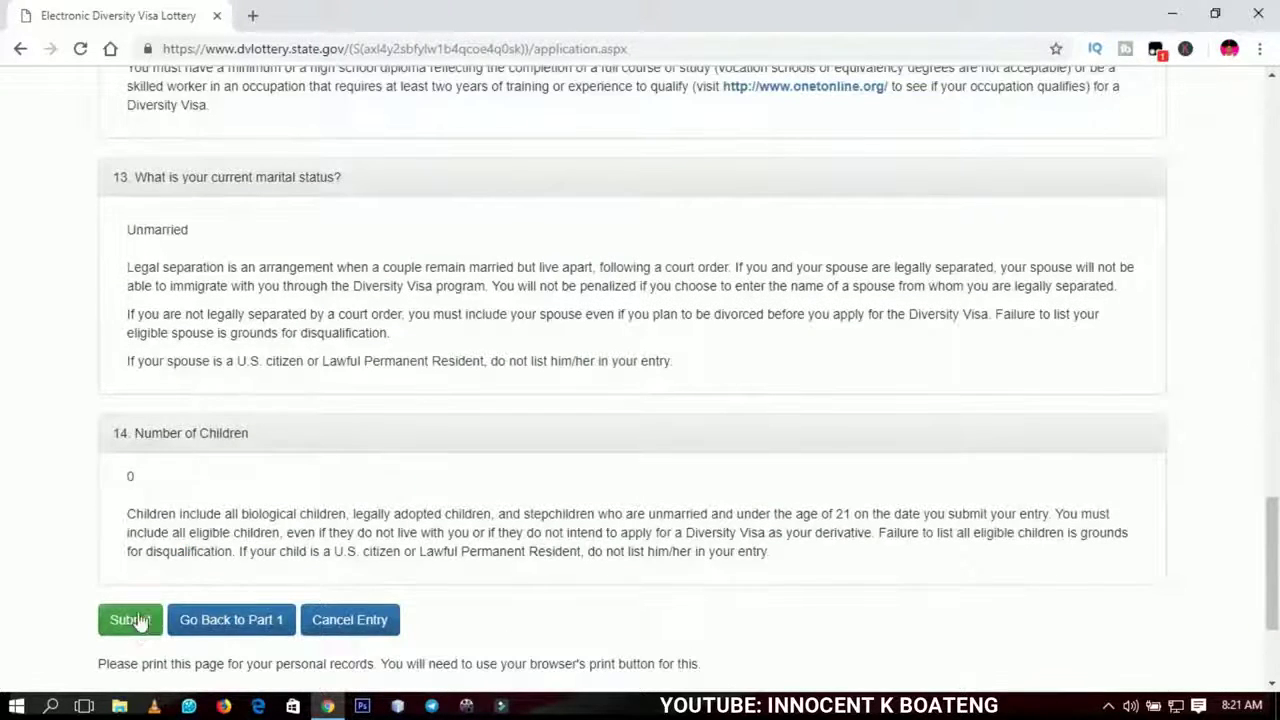
# - Scroll back to the top of the review page and minimize Chrome to show the flag-wallpaper desktop
pyautogui.moveTo(1276, 562); pyautogui.dragTo(1206, 114)
pyautogui.click(1172, 13)
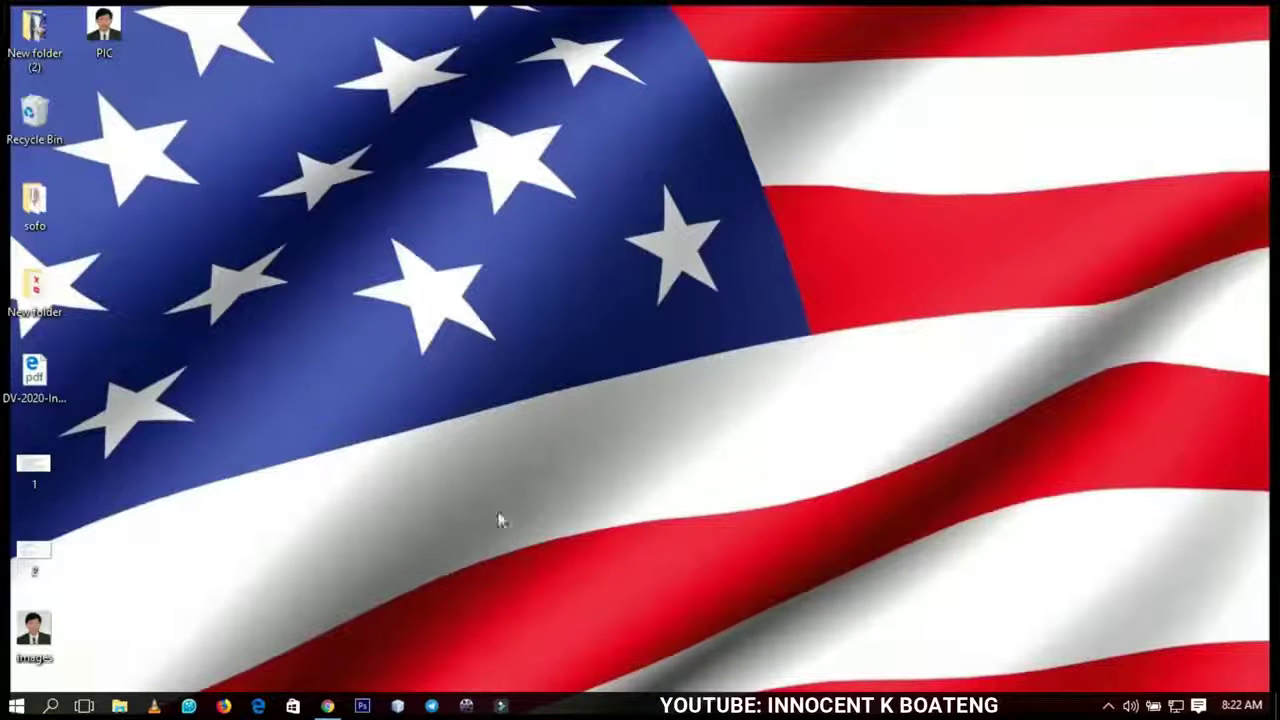
pyautogui.click(328, 706)
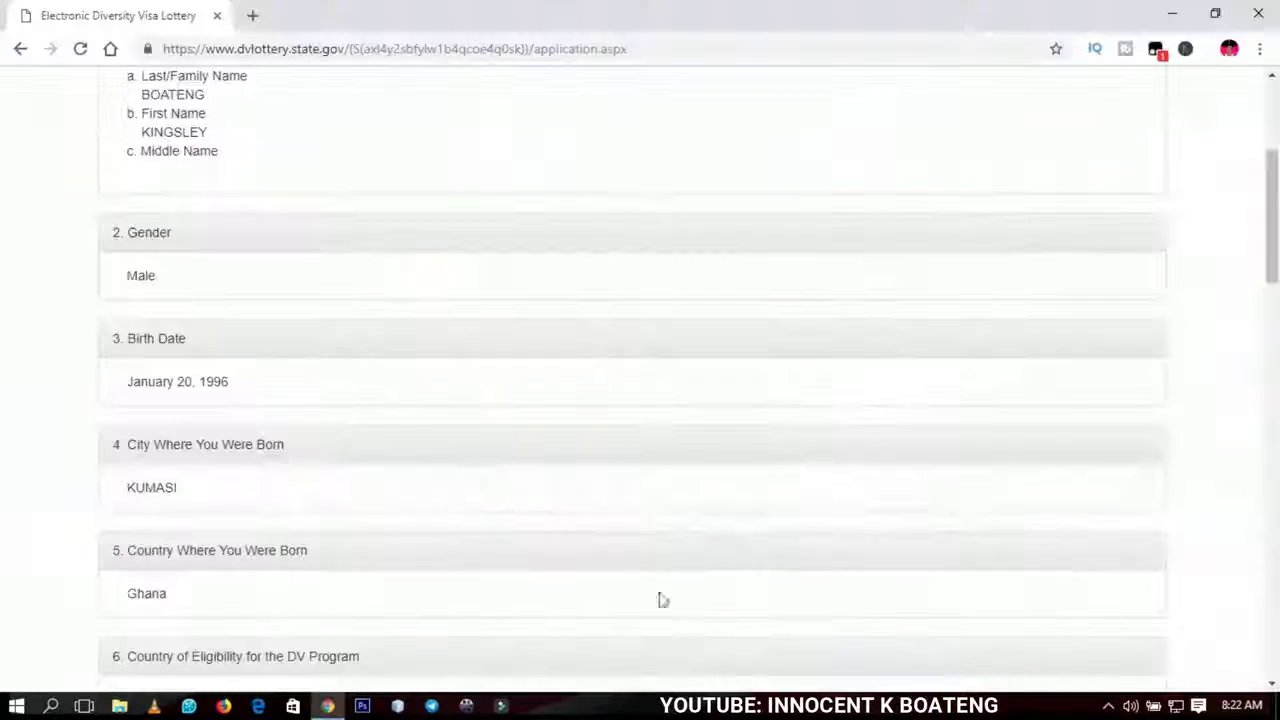
pyautogui.moveTo(1276, 260); pyautogui.dragTo(1276, 255)
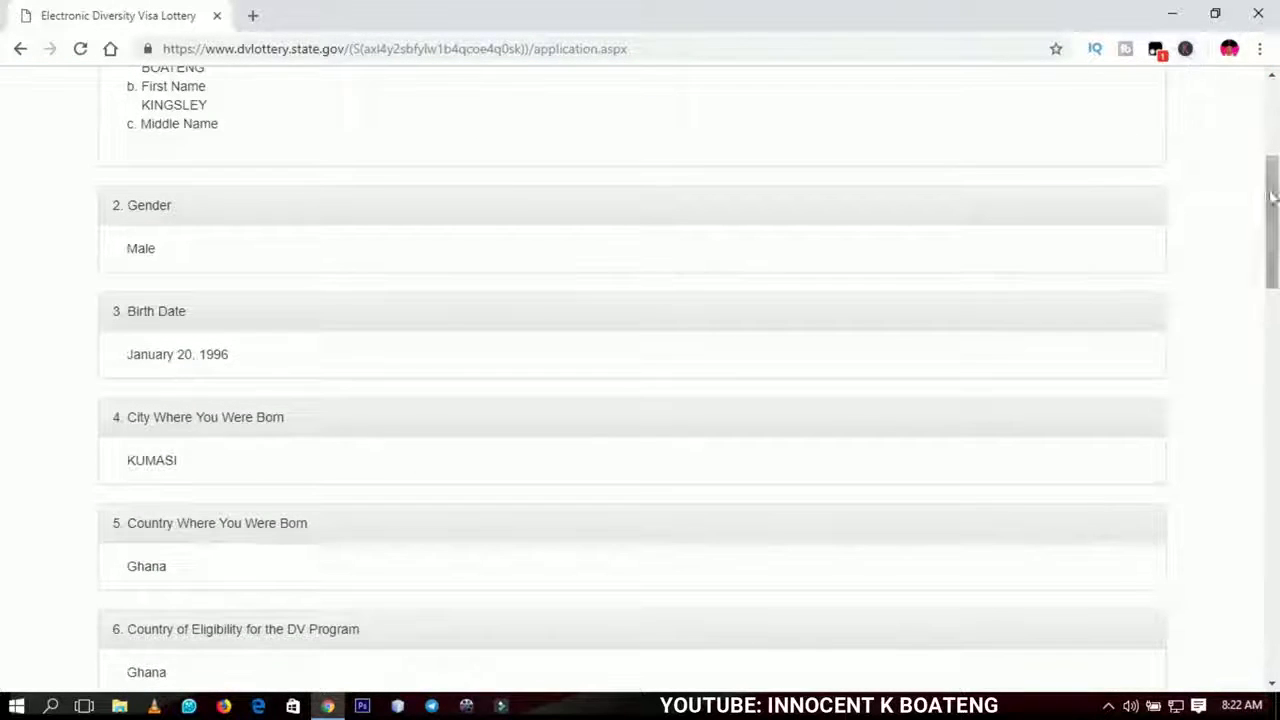
pyautogui.moveTo(1273, 200); pyautogui.dragTo(1273, 125)
pyautogui.click(1176, 12)
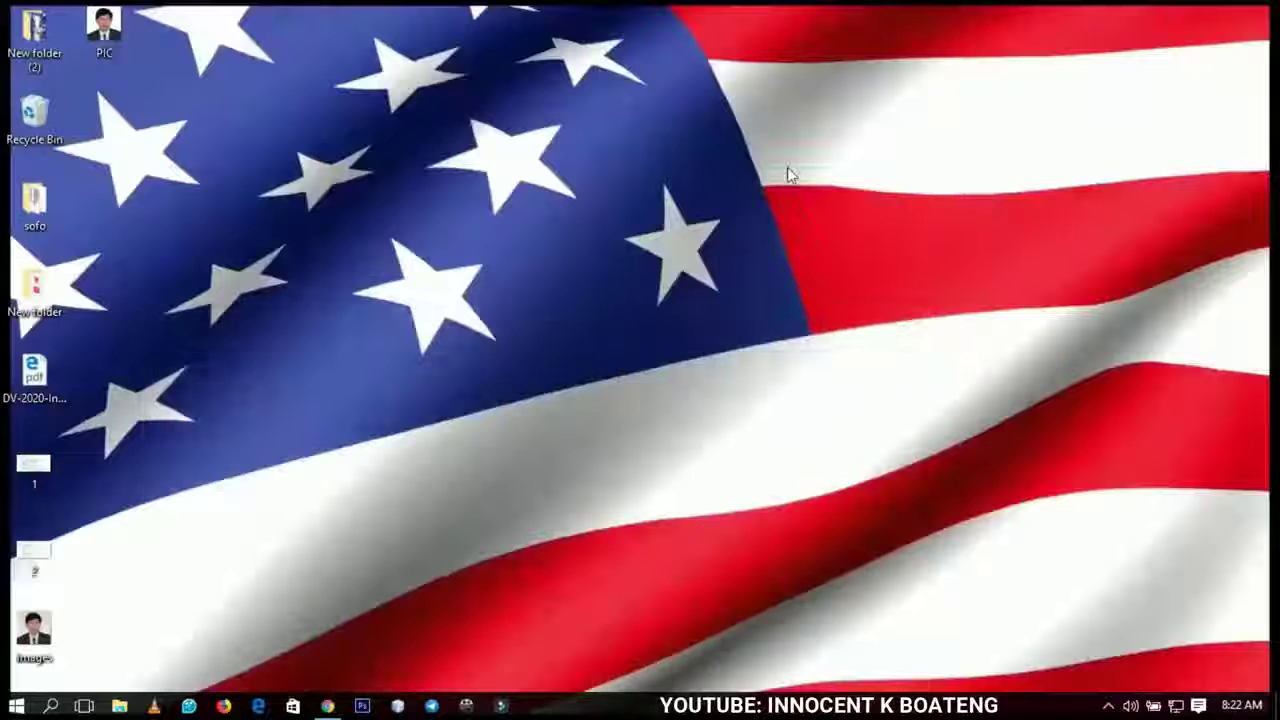